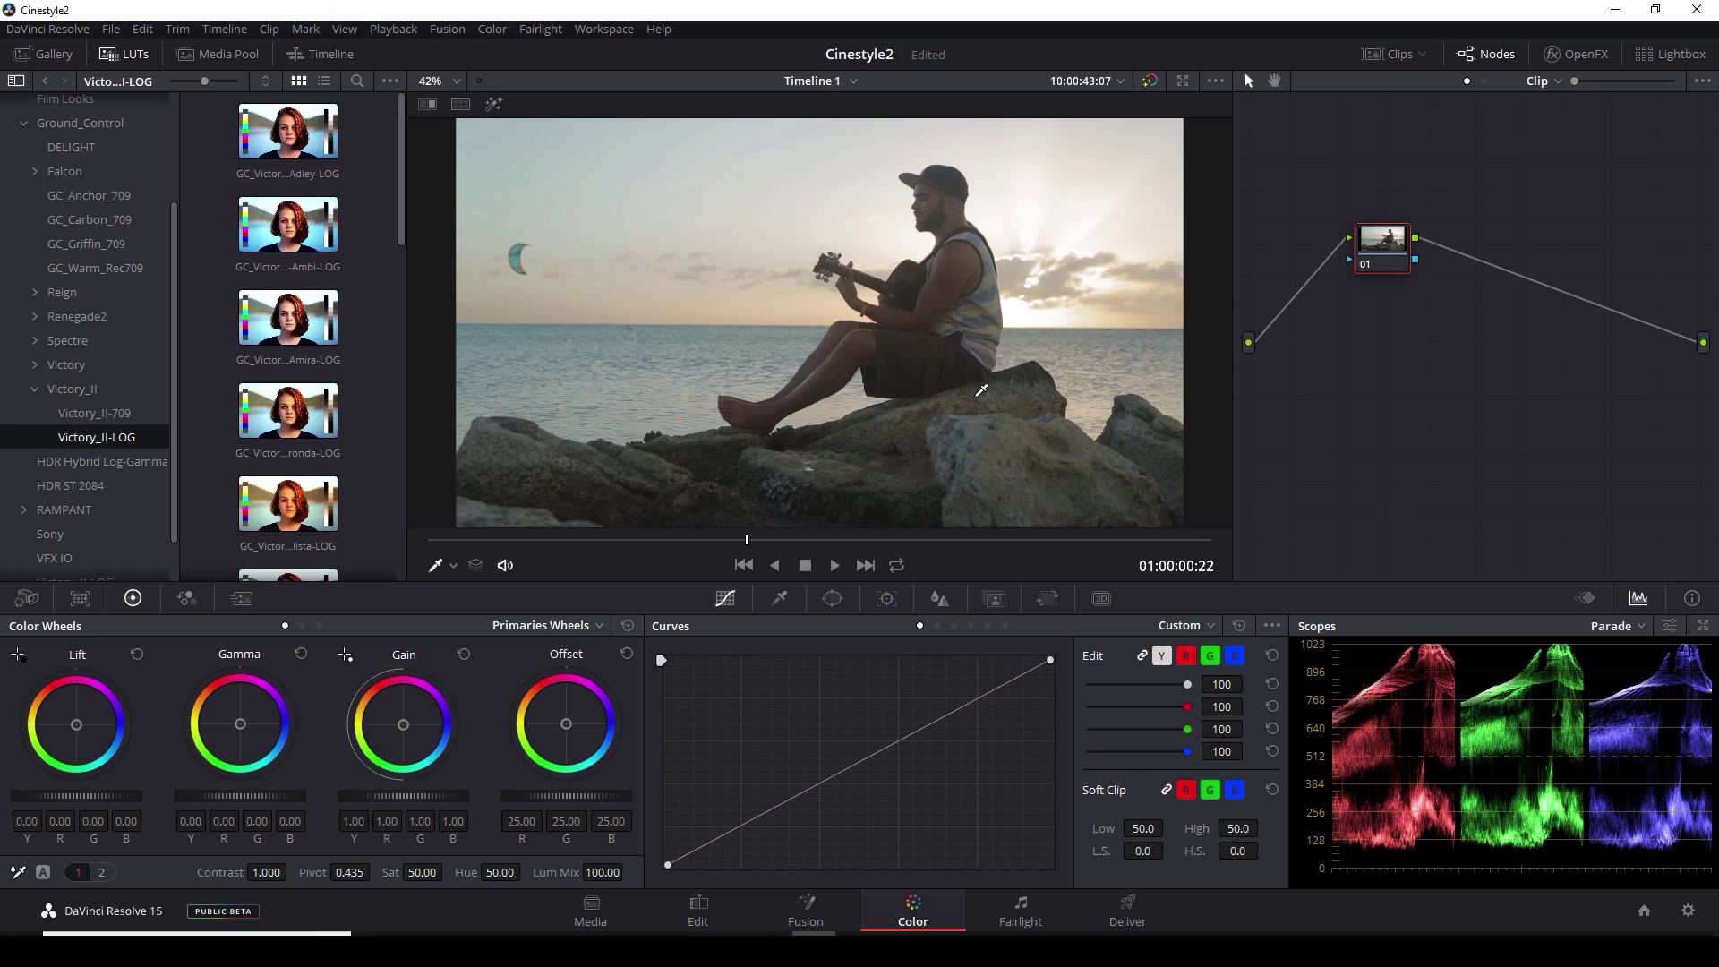
Apply the Victory_II GC_Cinestyle-Rec709 LUT to node 01 and scrub to a later frame
click(82, 391)
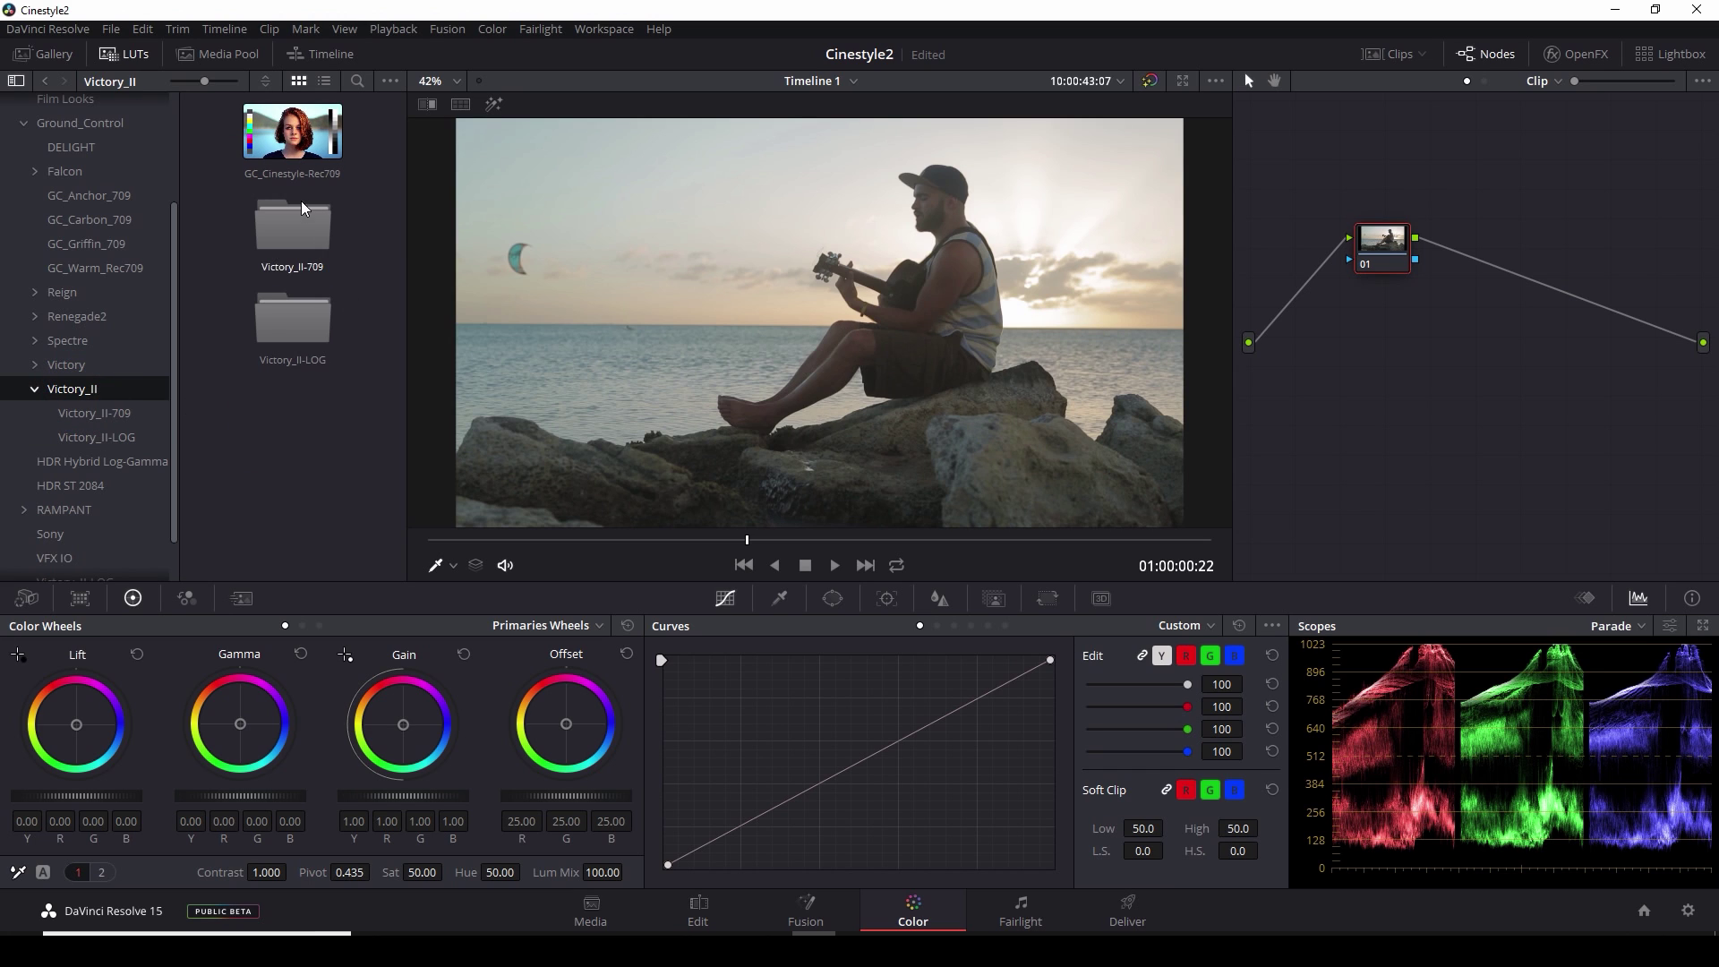
double_click(293, 132)
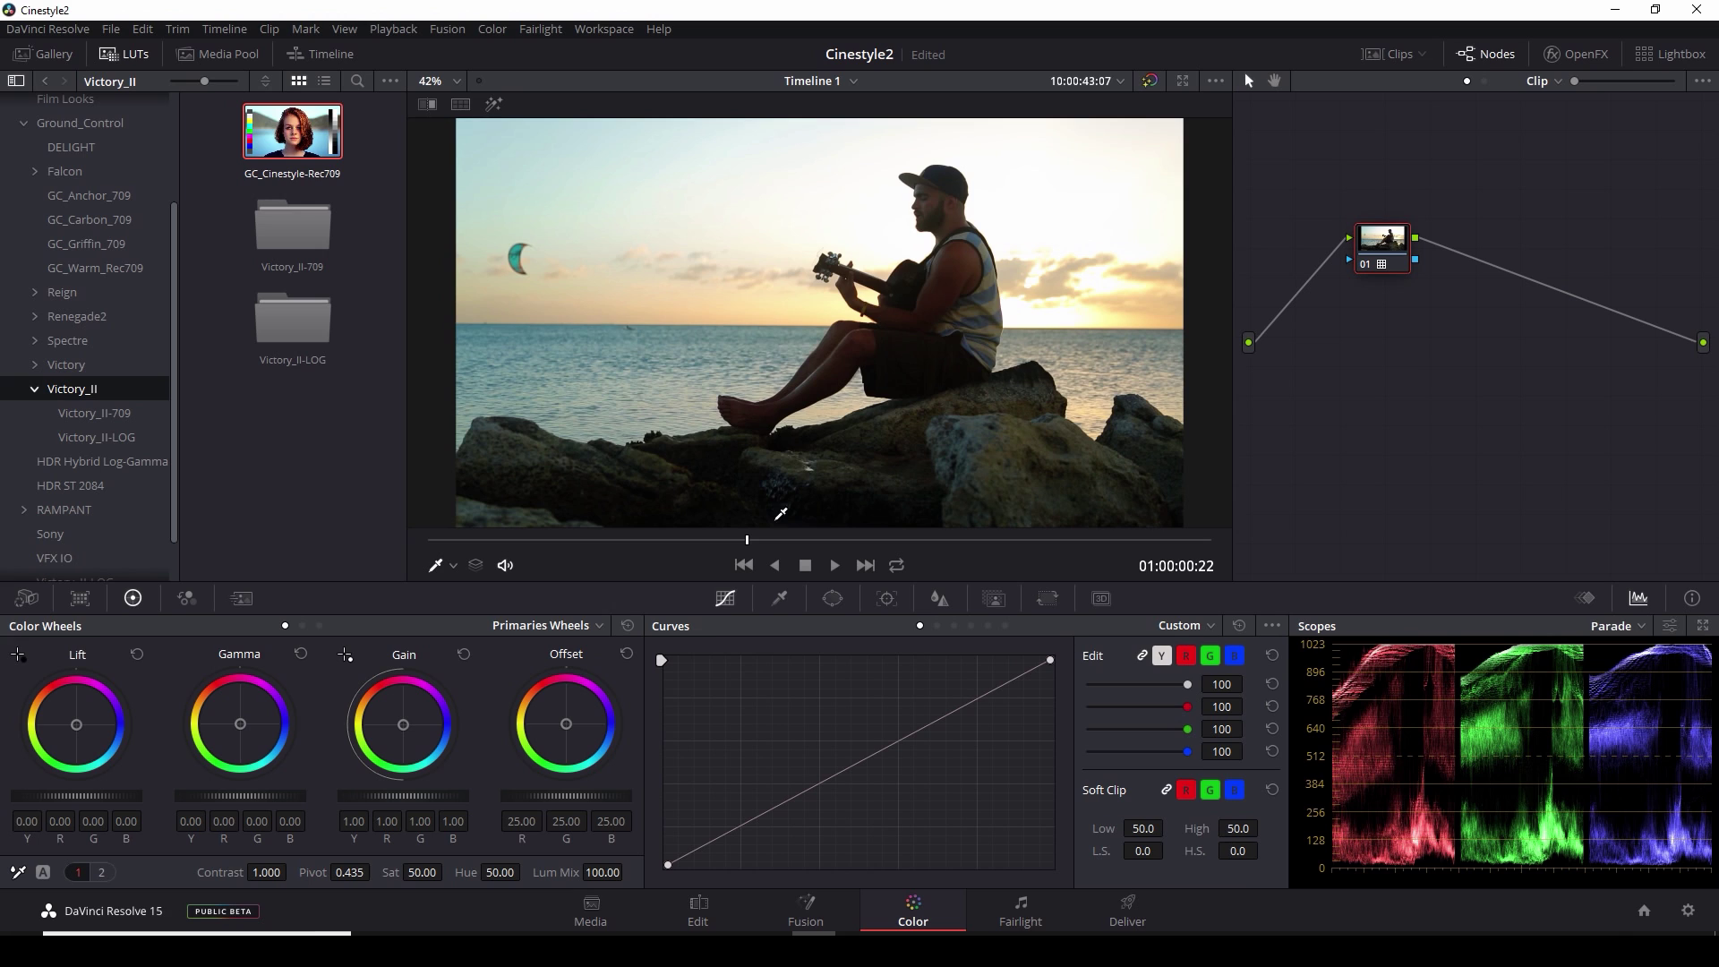
drag(668, 542, 906, 543)
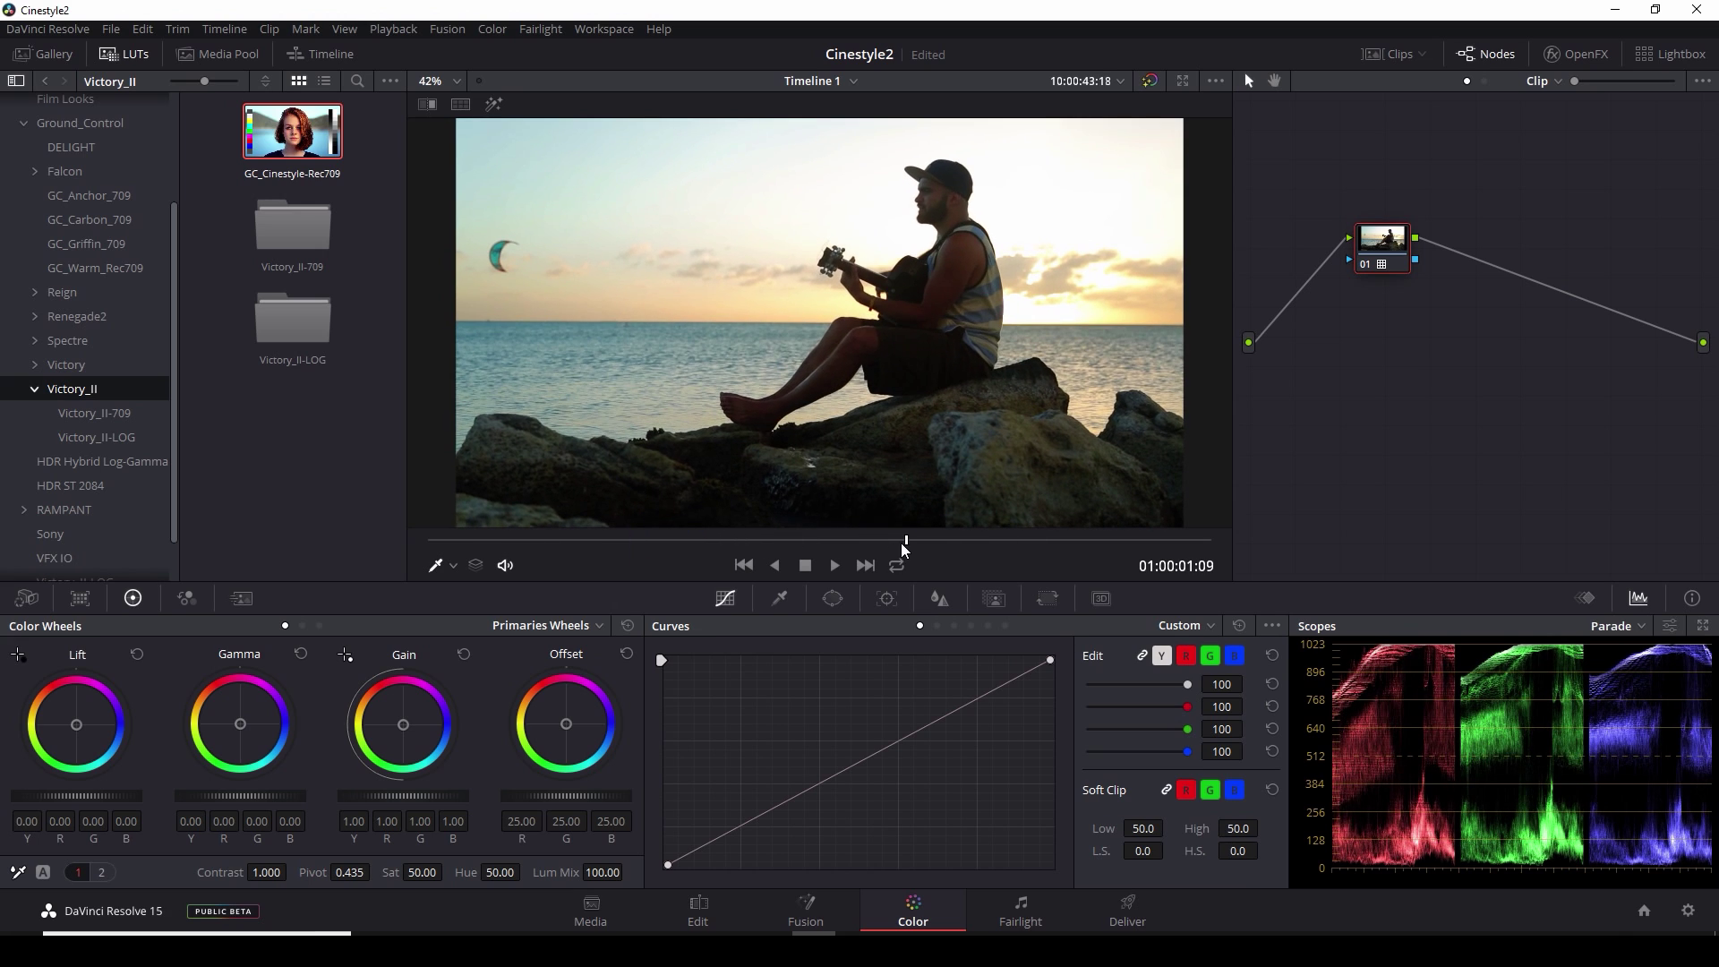
Label node 01 'LUT' and move it further right in the node graph
right_click(1383, 255)
click(1414, 271)
text(LUT)
drag(1392, 250, 1510, 268)
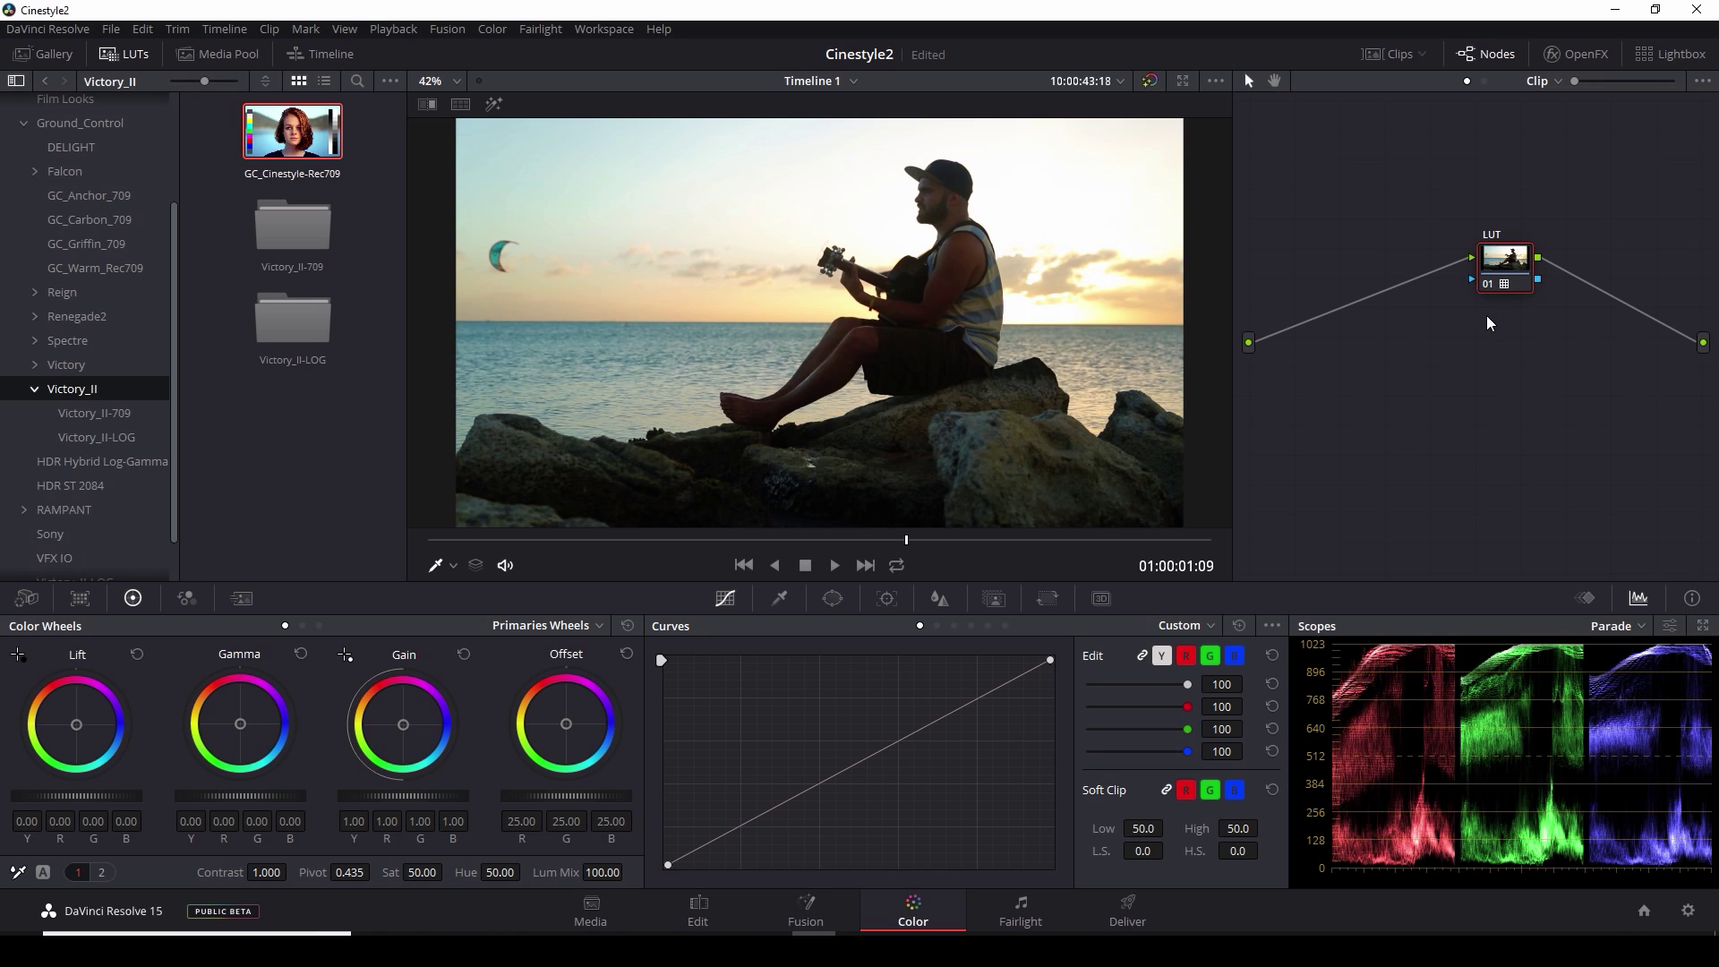
Add a new node 02 ahead of LUT, label it 'TWEAKS', and select it
key(shift+s)
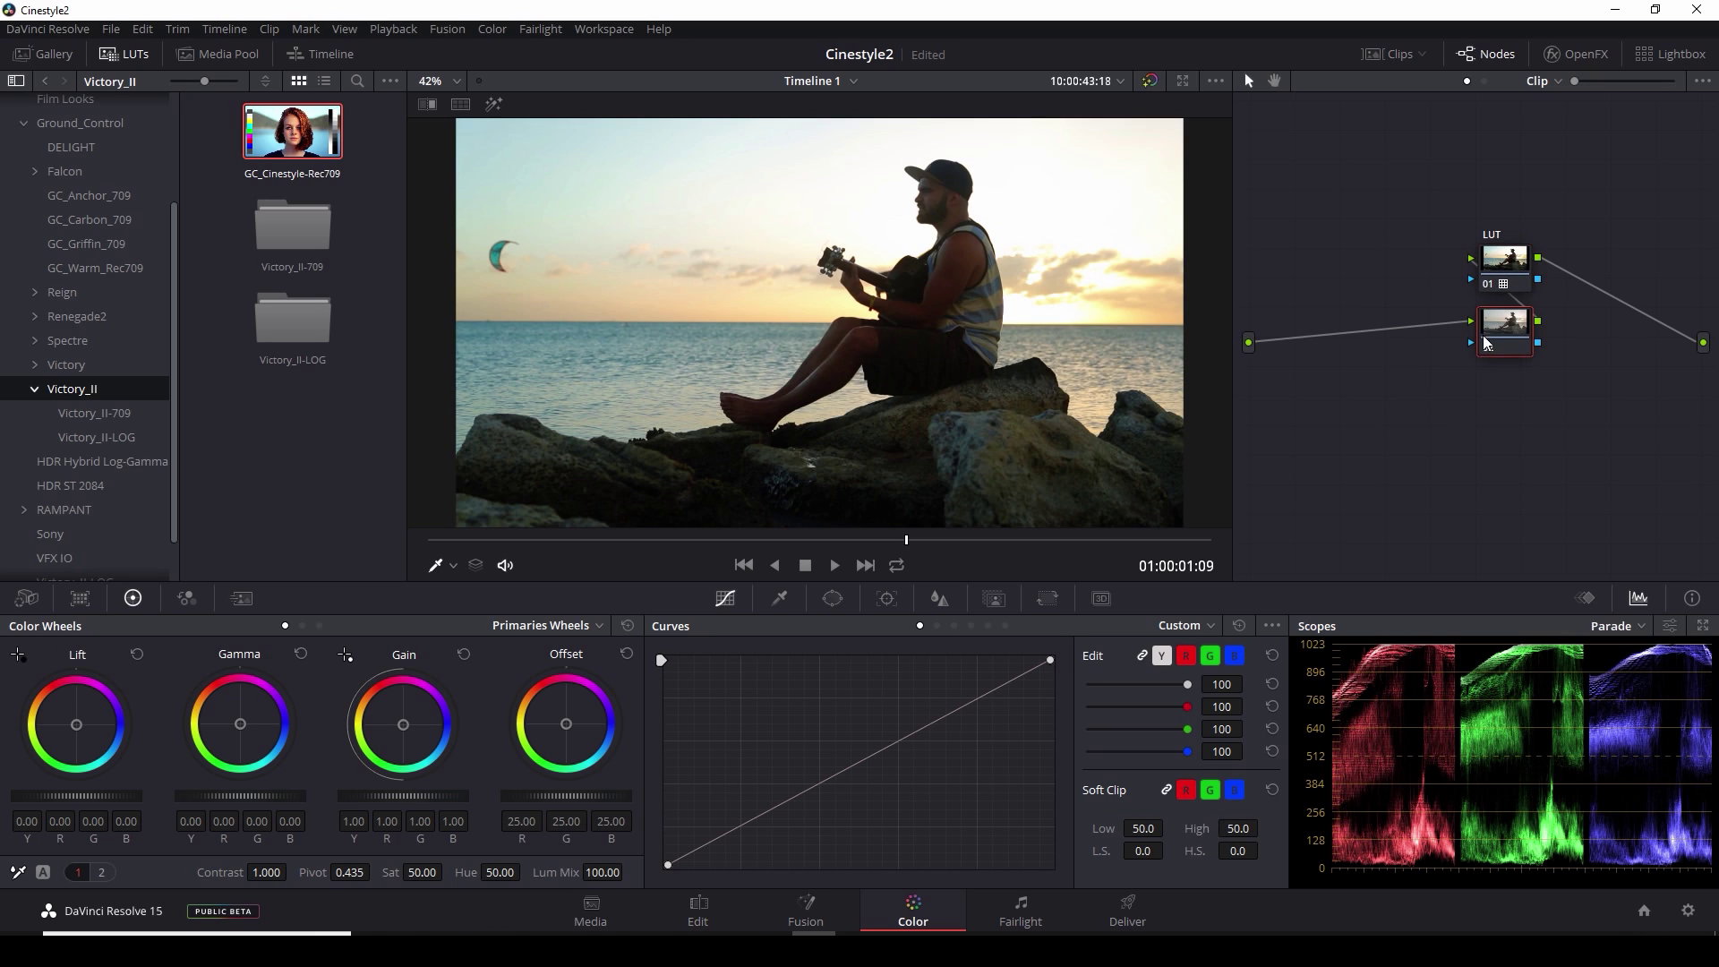
right_click(1401, 263)
click(1447, 293)
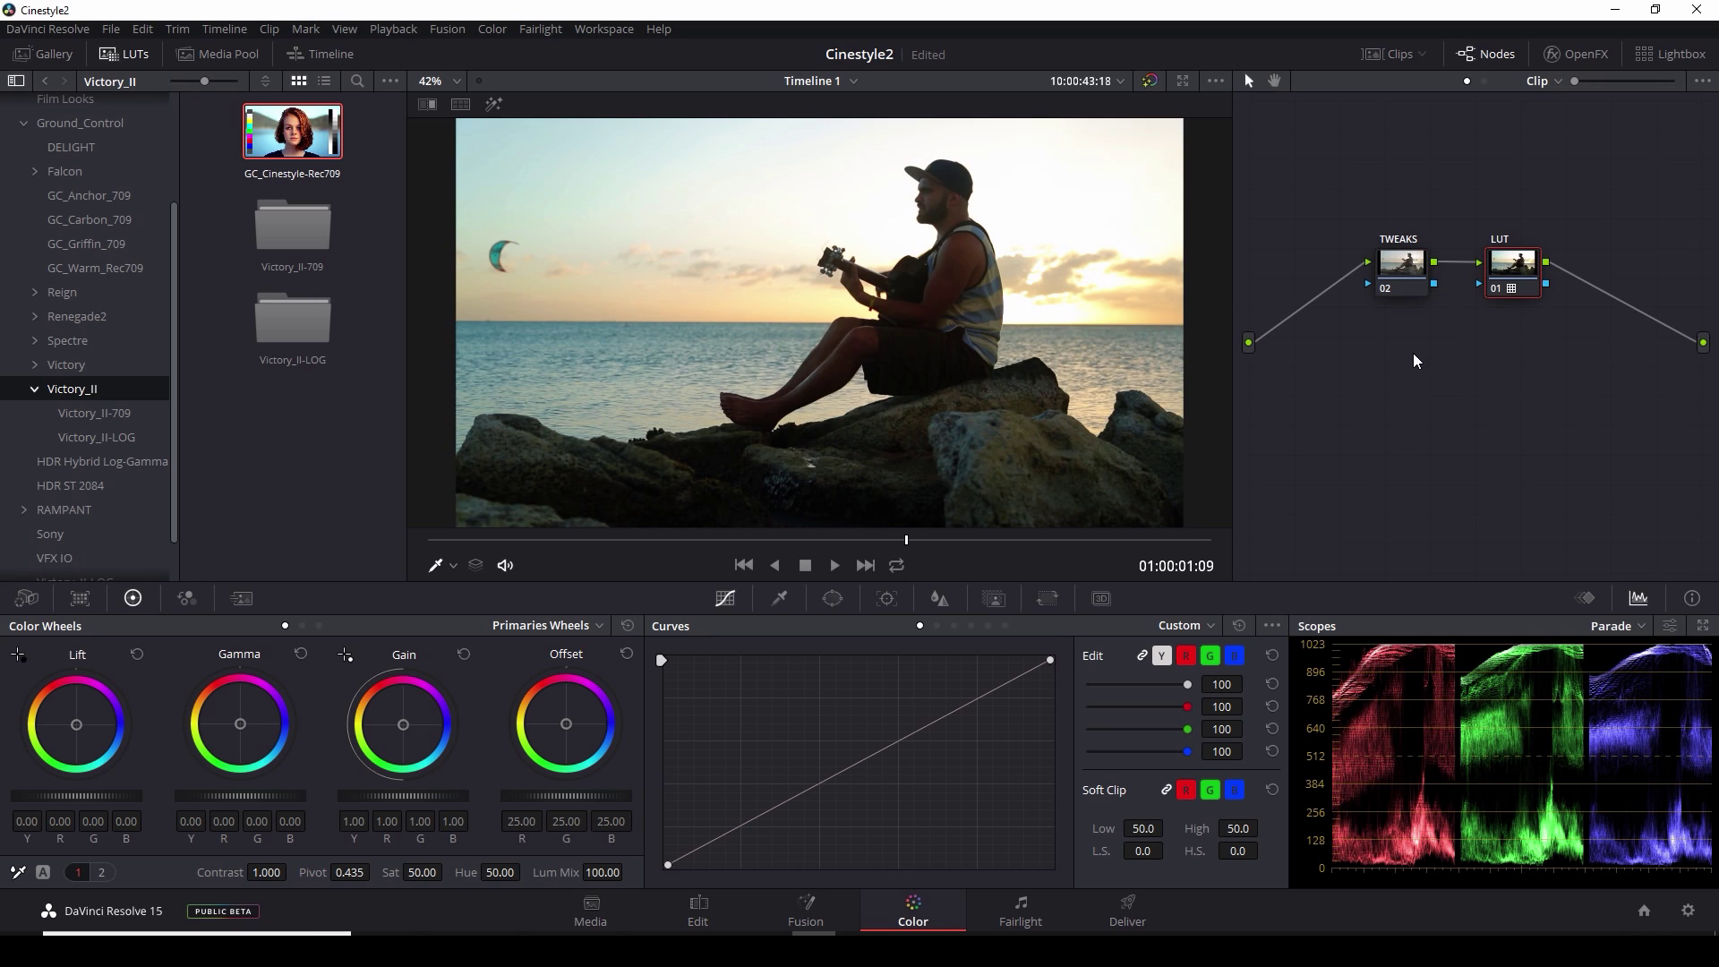
click(1402, 272)
On TWEAKS, lower the Gain master wheel to 0.83 and raise Lift to 0.02
drag(440, 799, 427, 796)
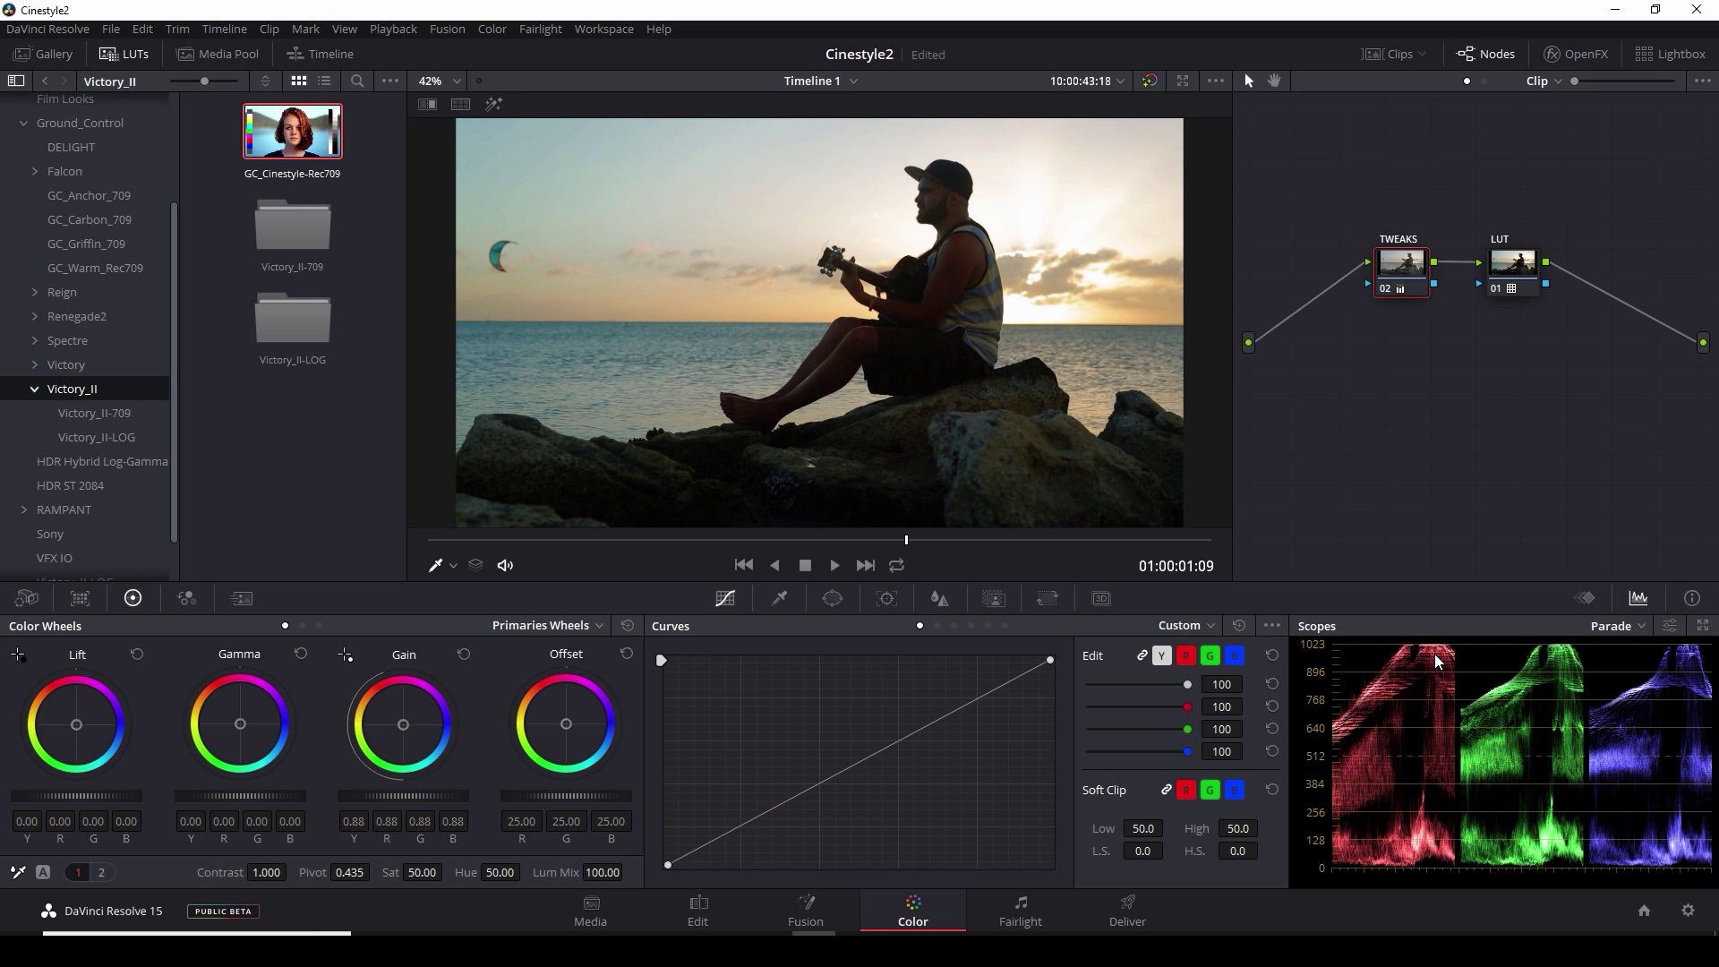
mouse_move(441, 793)
mouse_down()
mouse_move(450, 808)
mouse_move(435, 806)
mouse_up()
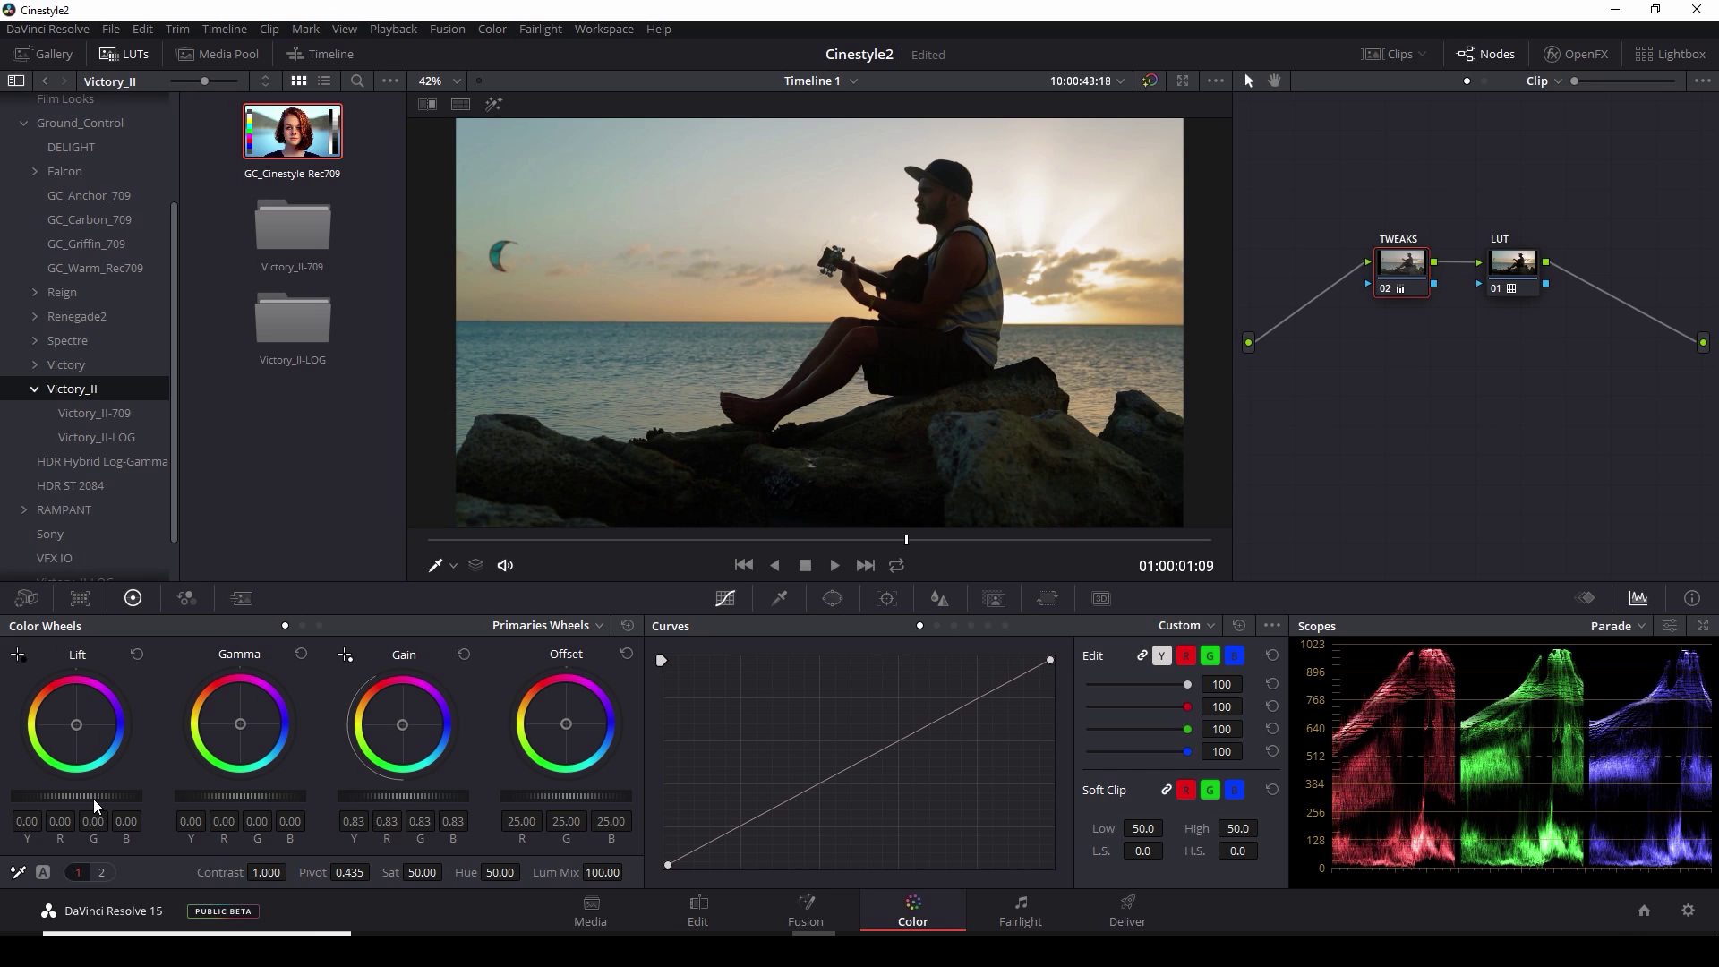
scroll(93, 799, up, 1)
scroll(93, 798, up, 1)
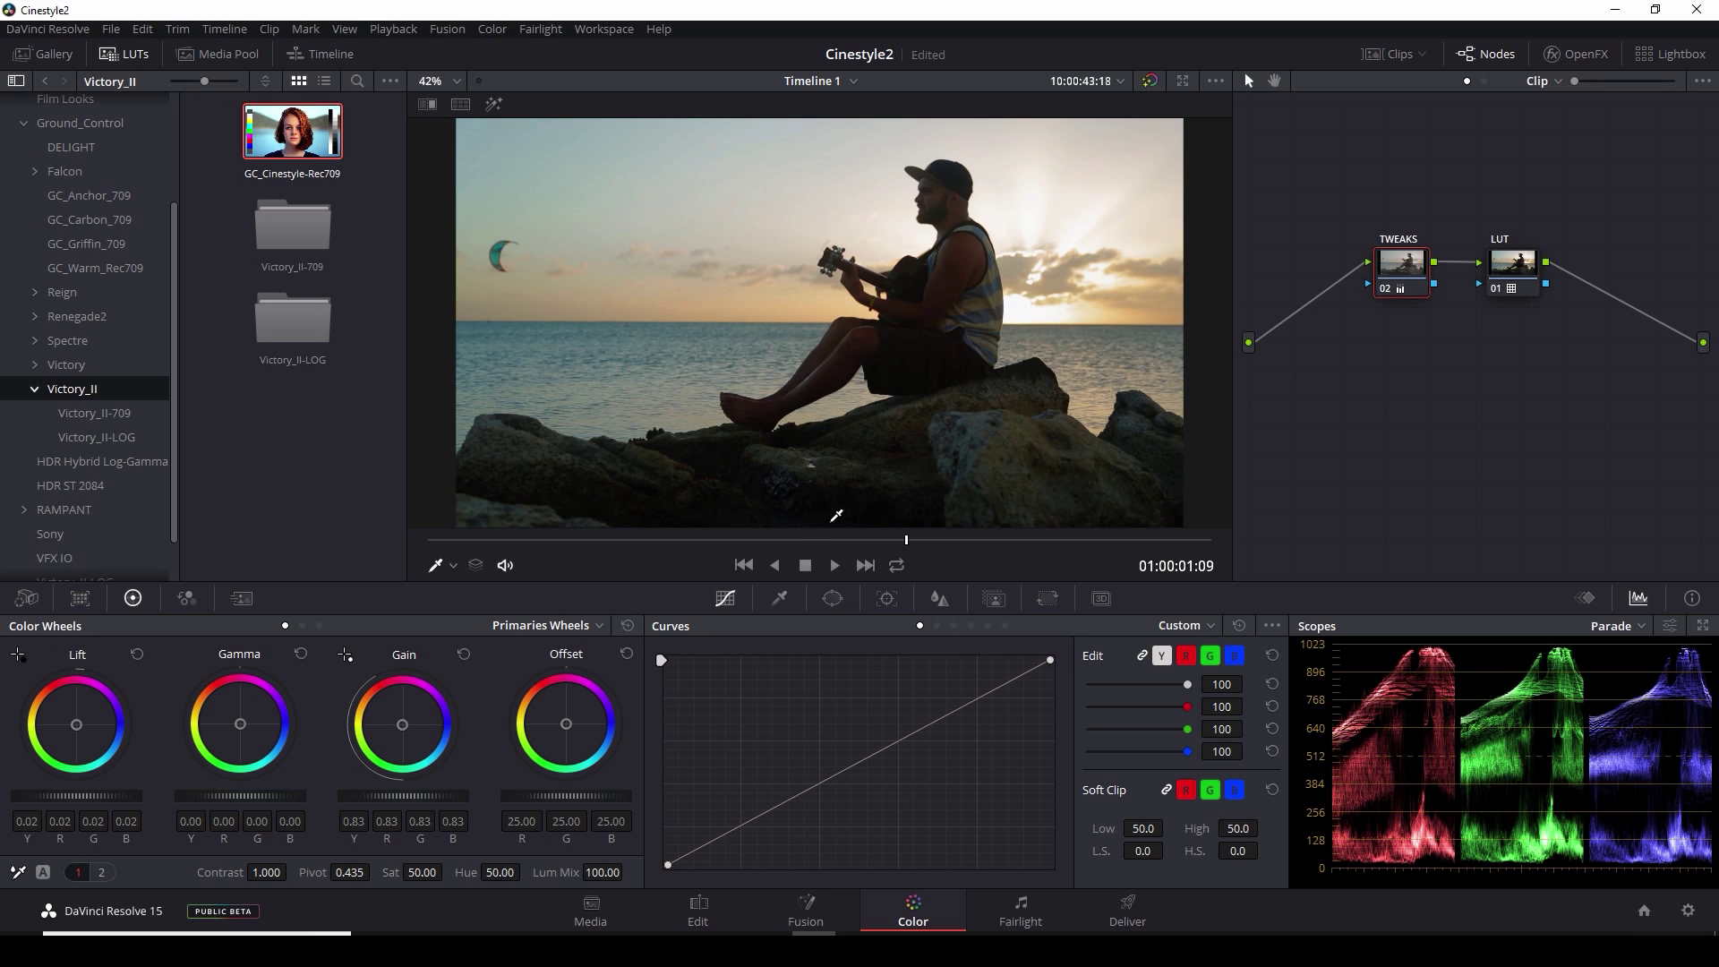
Switch the scope to Vectorscope and boost saturation on the TWEAKS node
click(1604, 629)
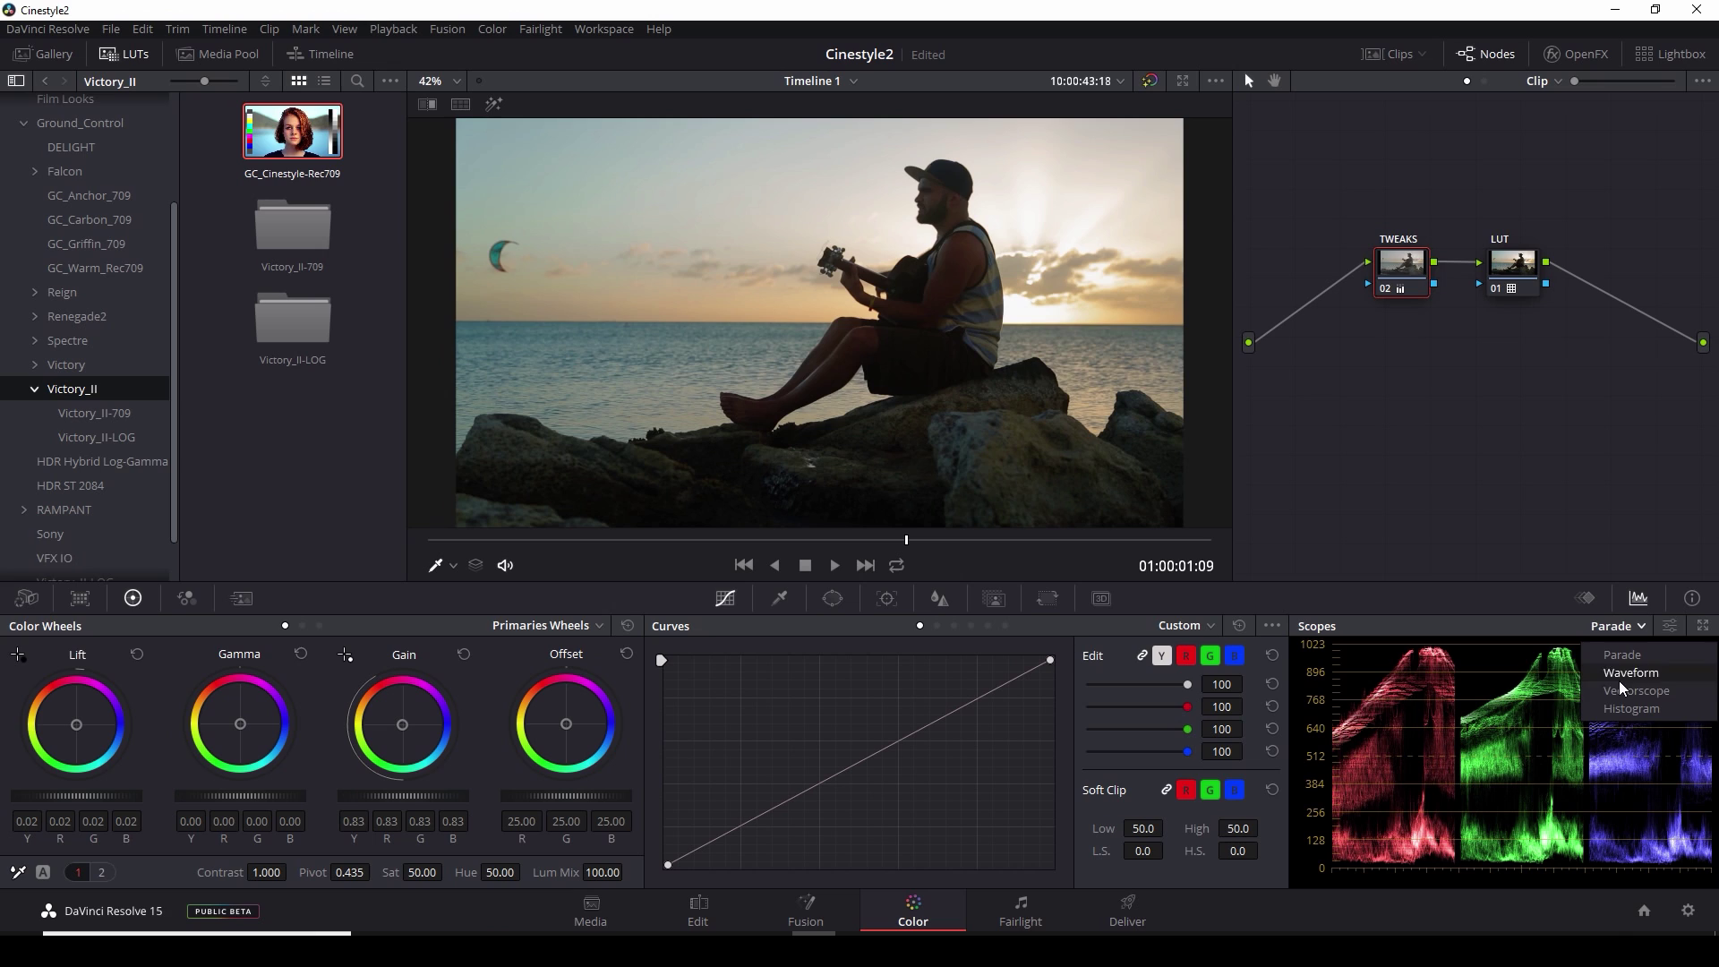
click(1626, 679)
click(1604, 626)
click(1644, 668)
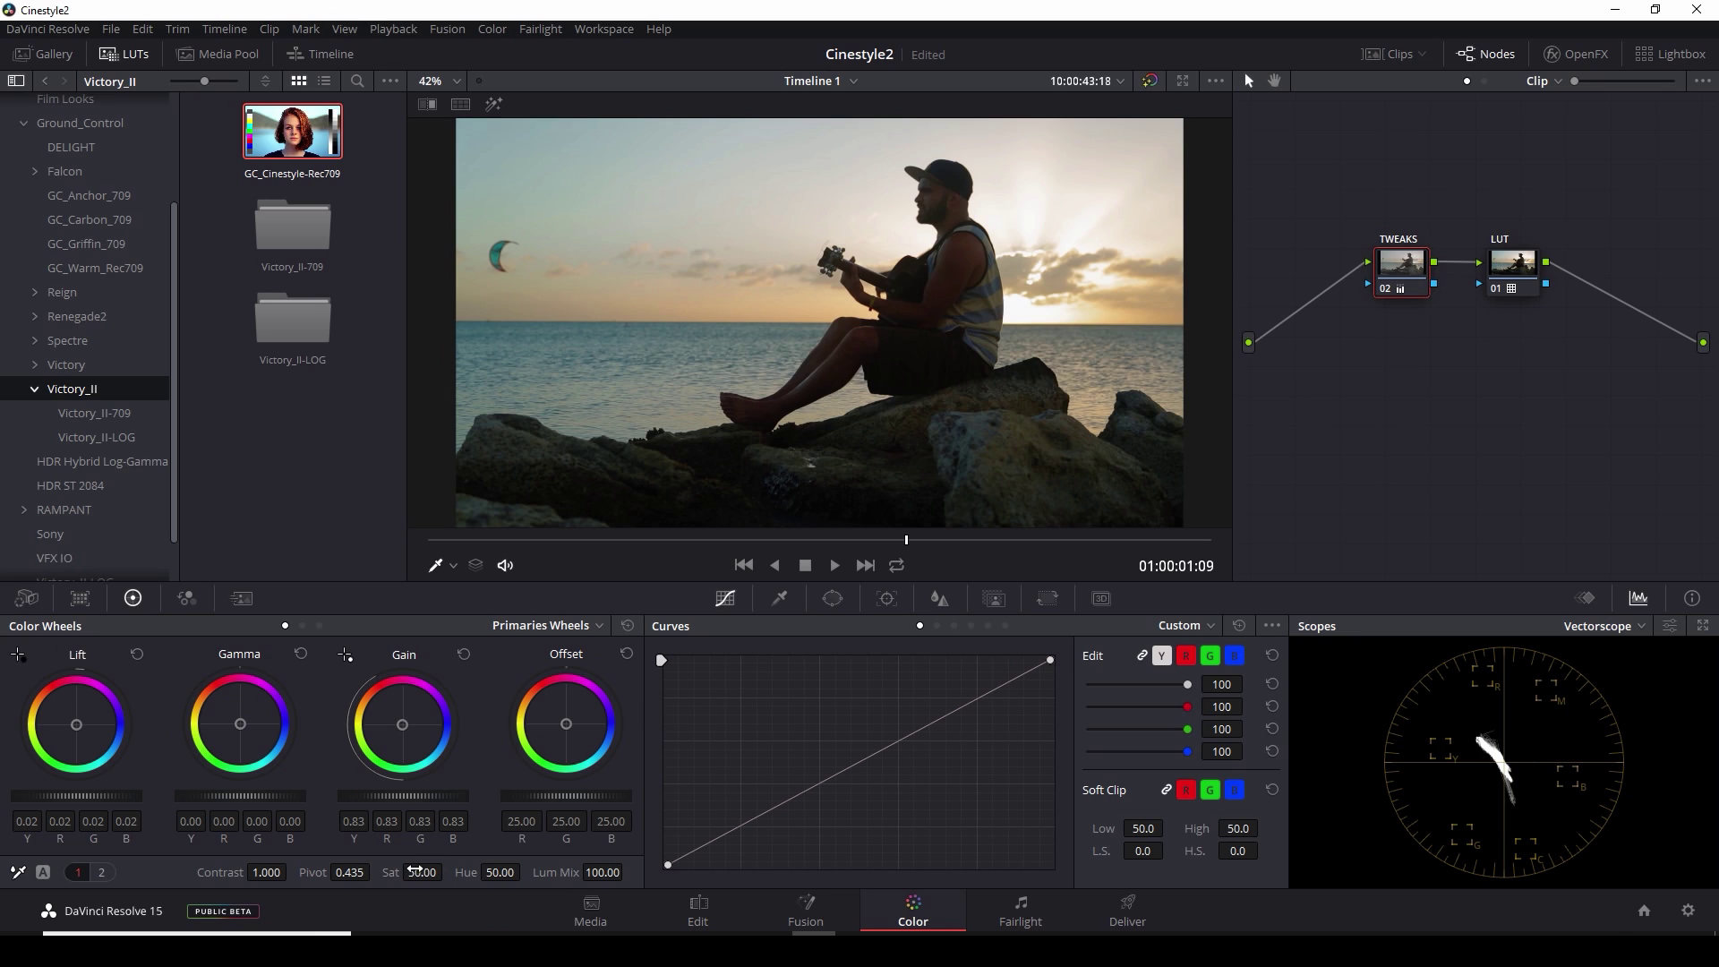
drag(420, 872, 448, 872)
Select the LUT node, raise Gamma to 0.05, lower Gain to 0.97, and return scopes to Parade
drag(1504, 266, 1581, 262)
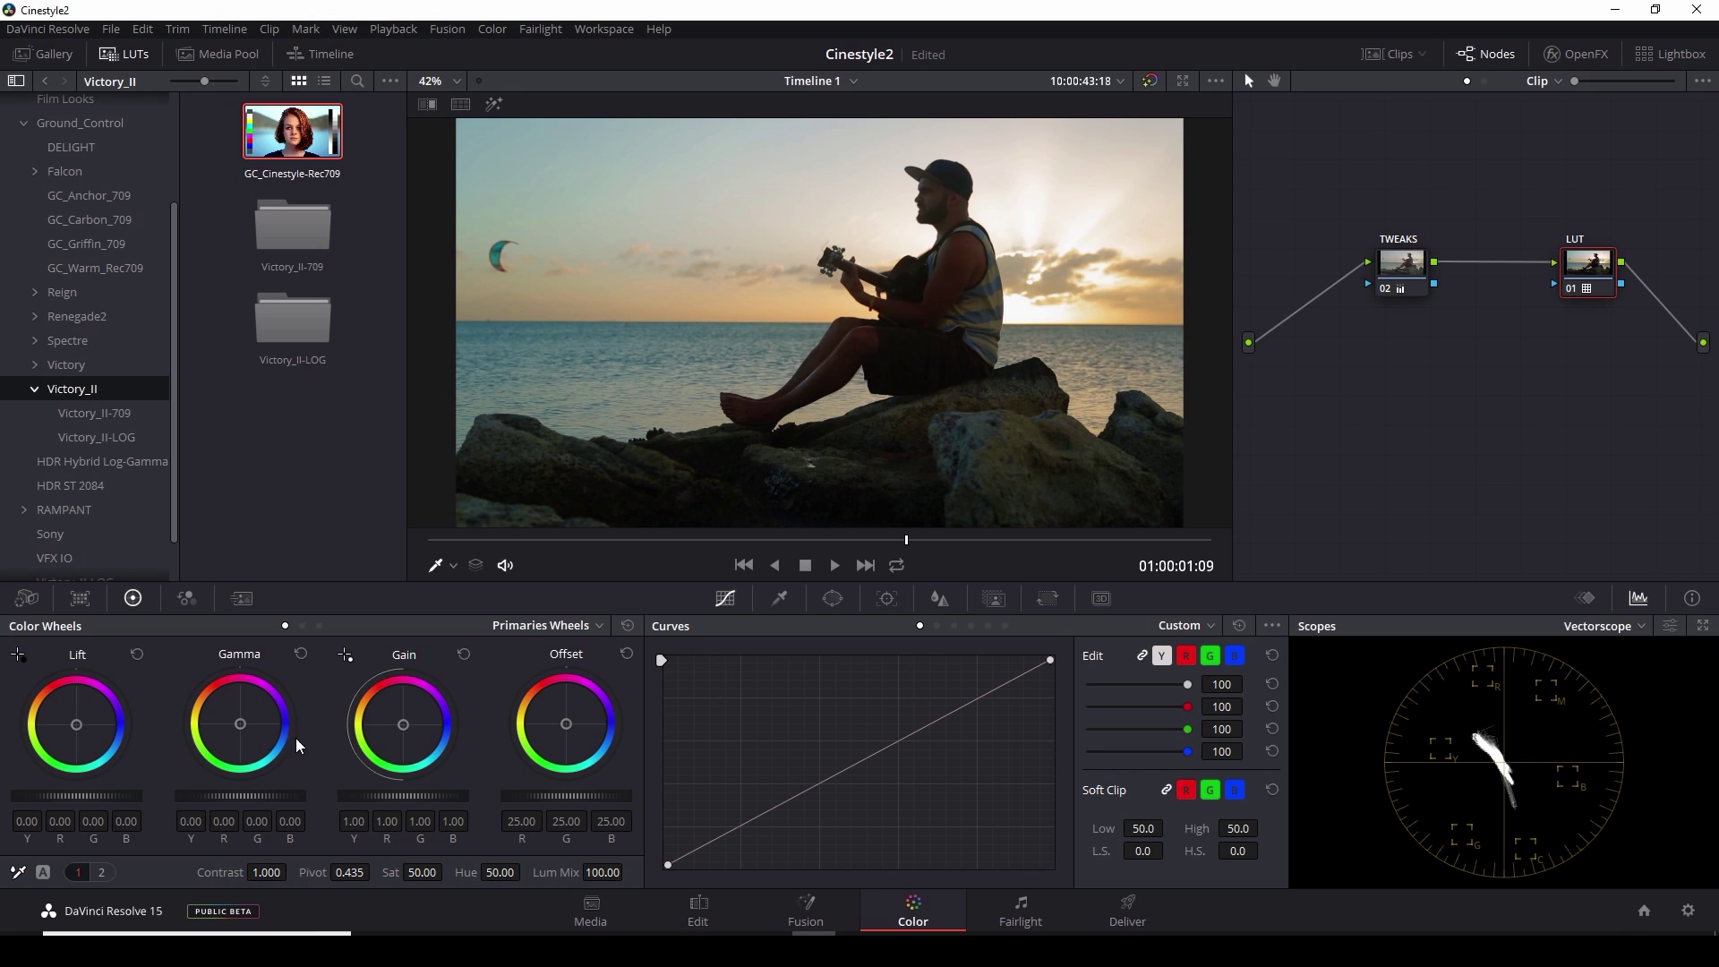
scroll(264, 795, up, 2)
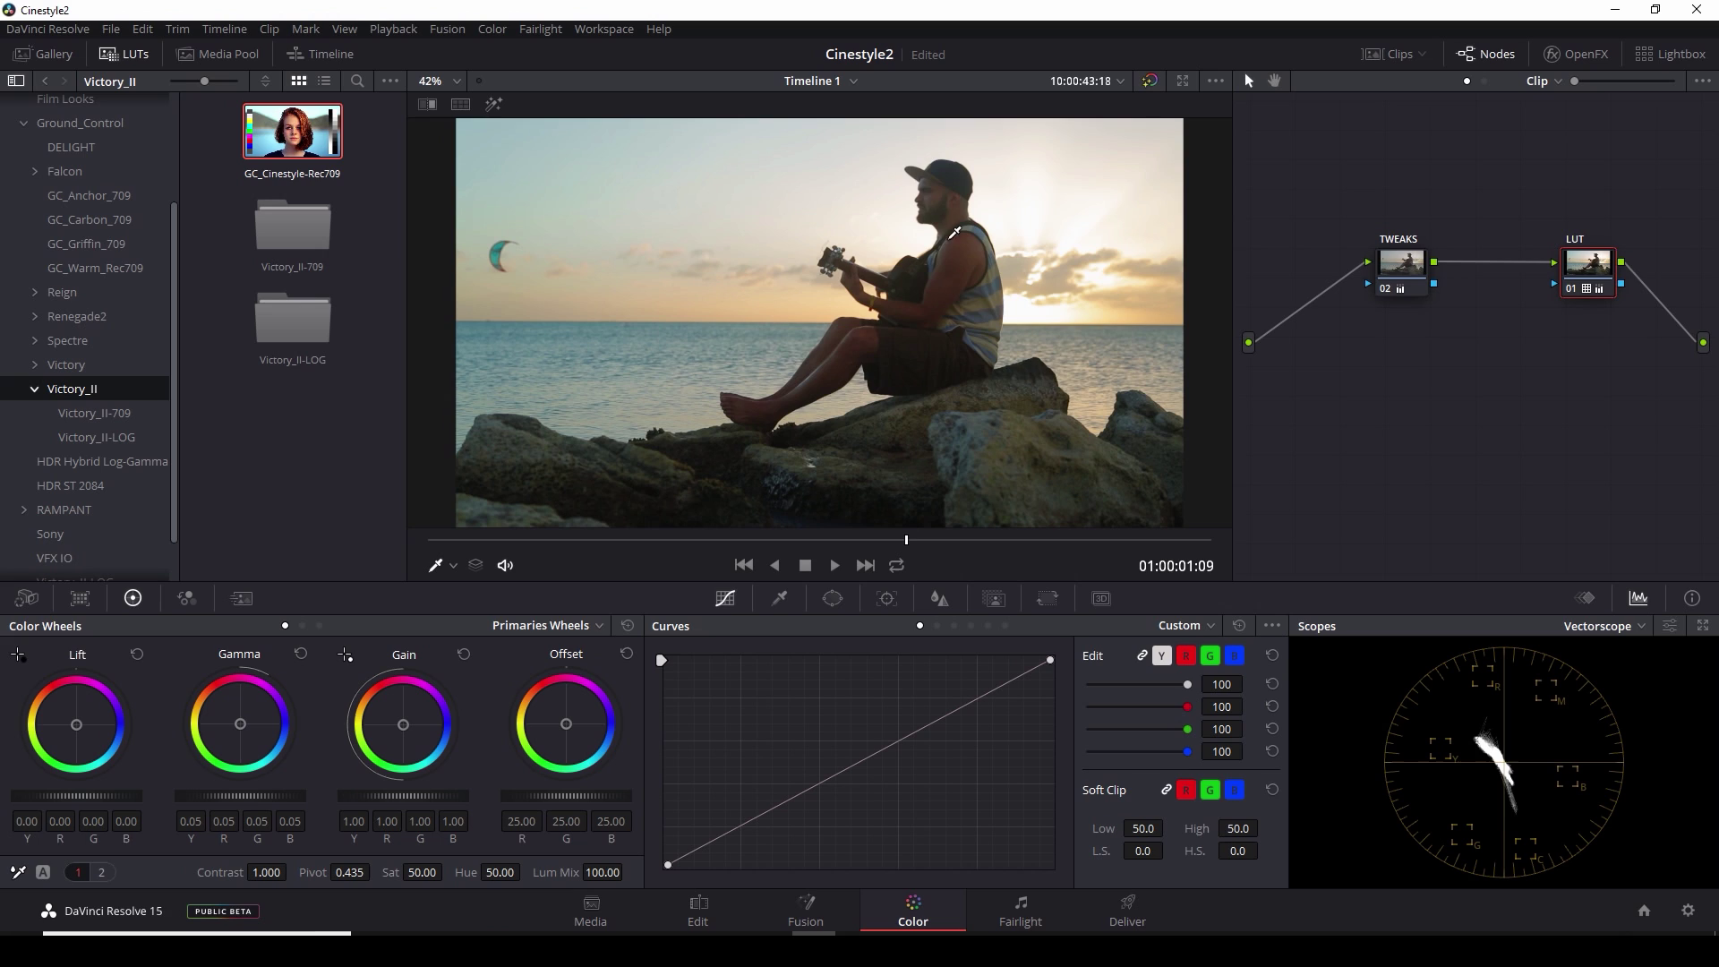
click(1599, 626)
click(1602, 658)
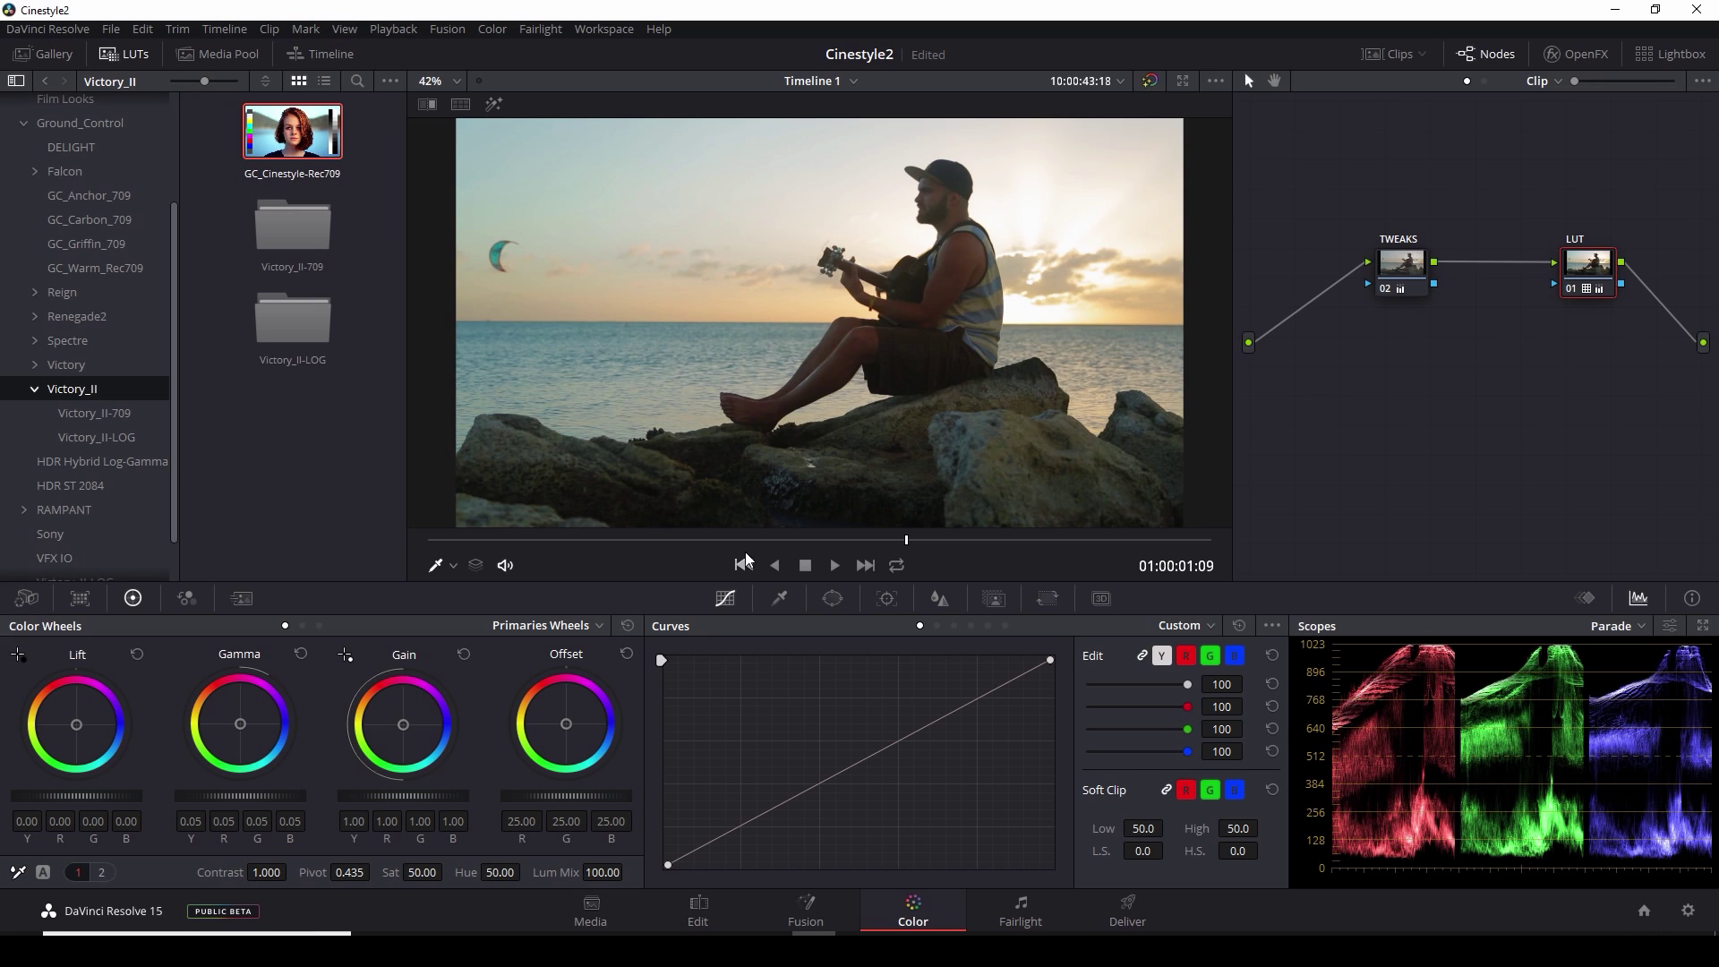
scroll(422, 798, down, 3)
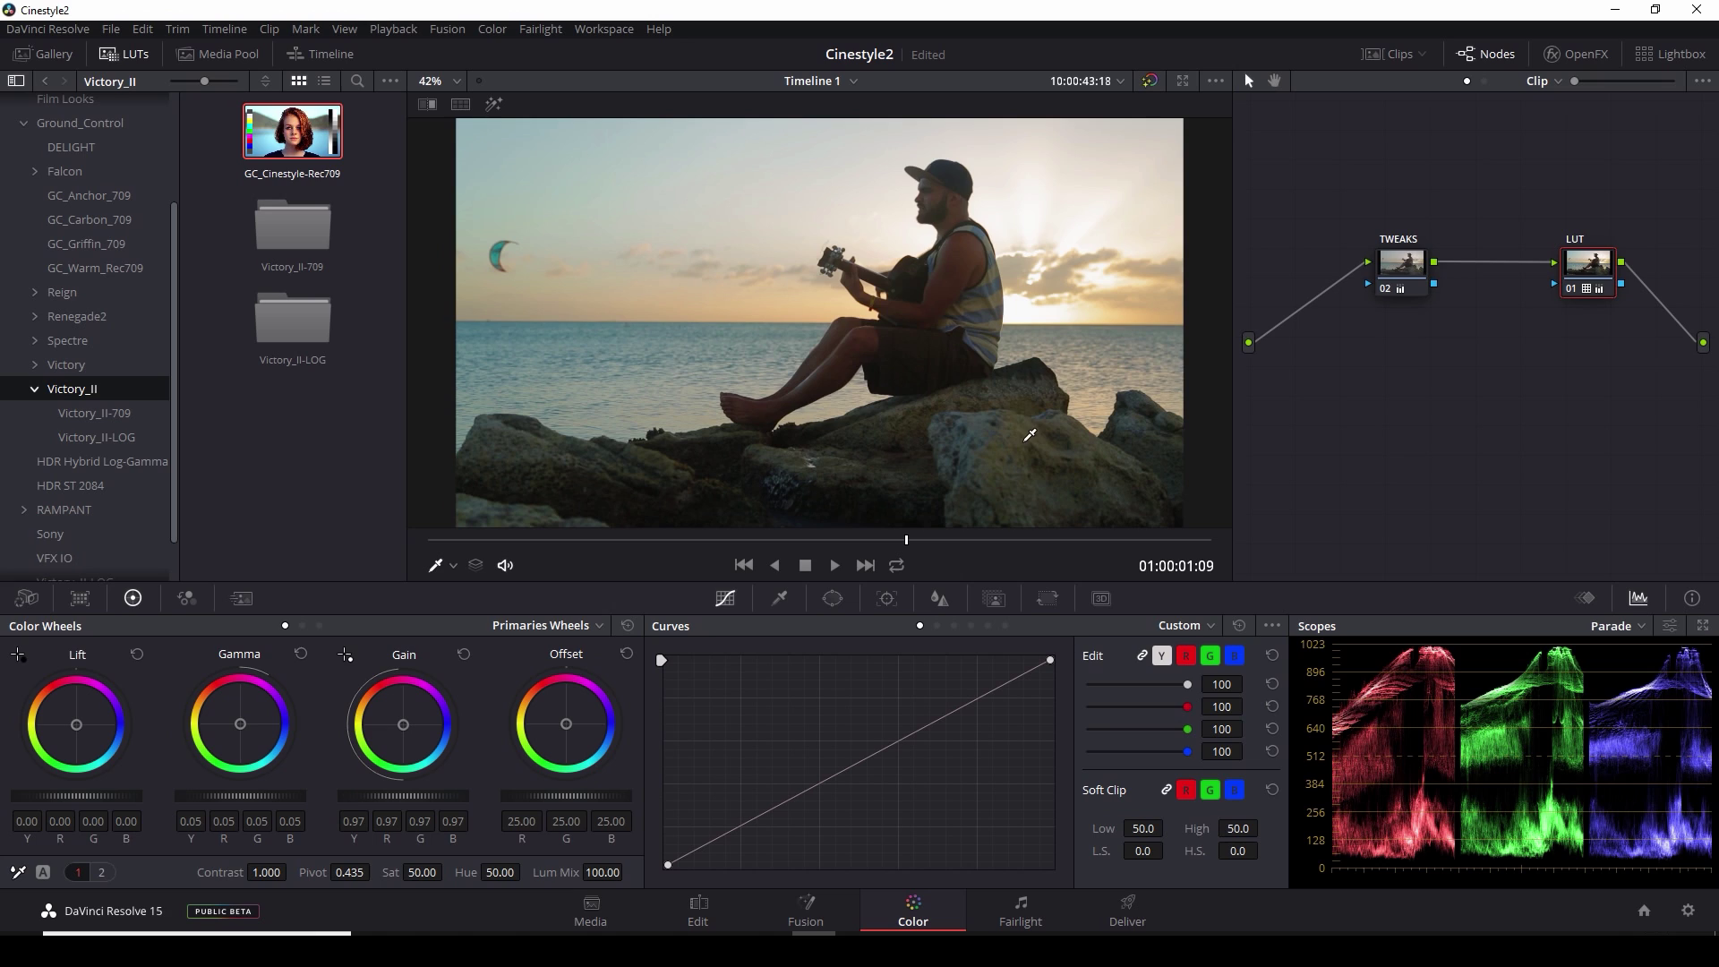
Add a serial node 03 after TWEAKS and label it 'Curve'
click(1396, 265)
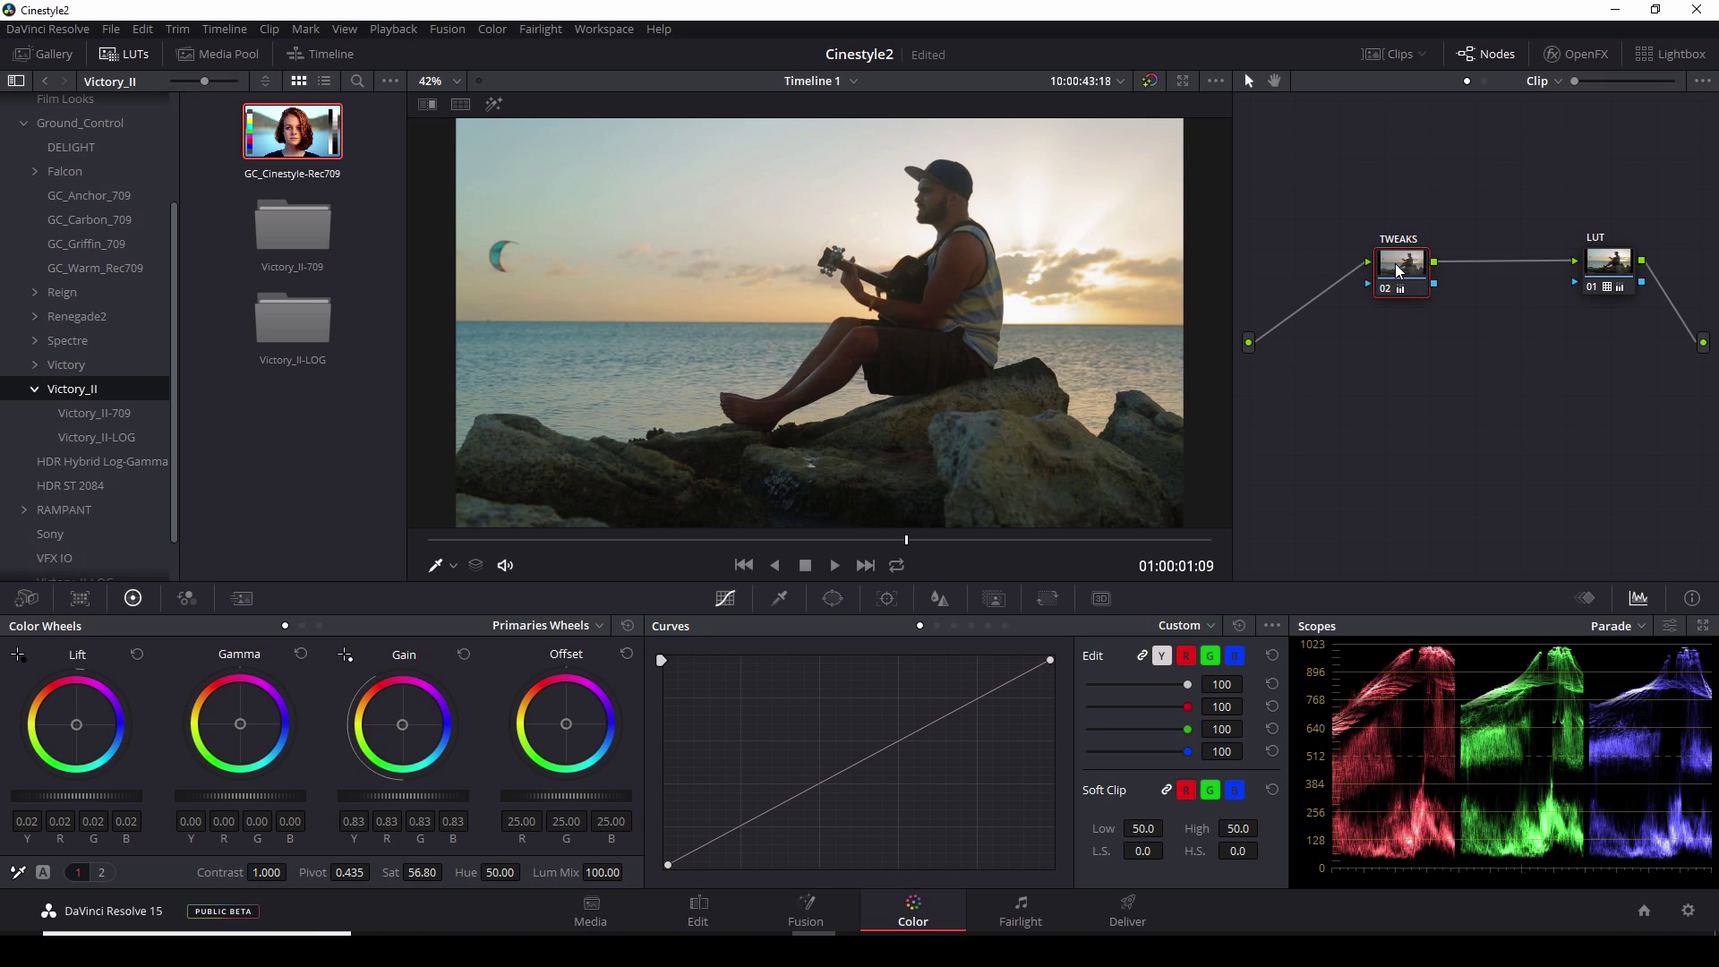
key(alt+s)
right_click(1450, 277)
click(1522, 301)
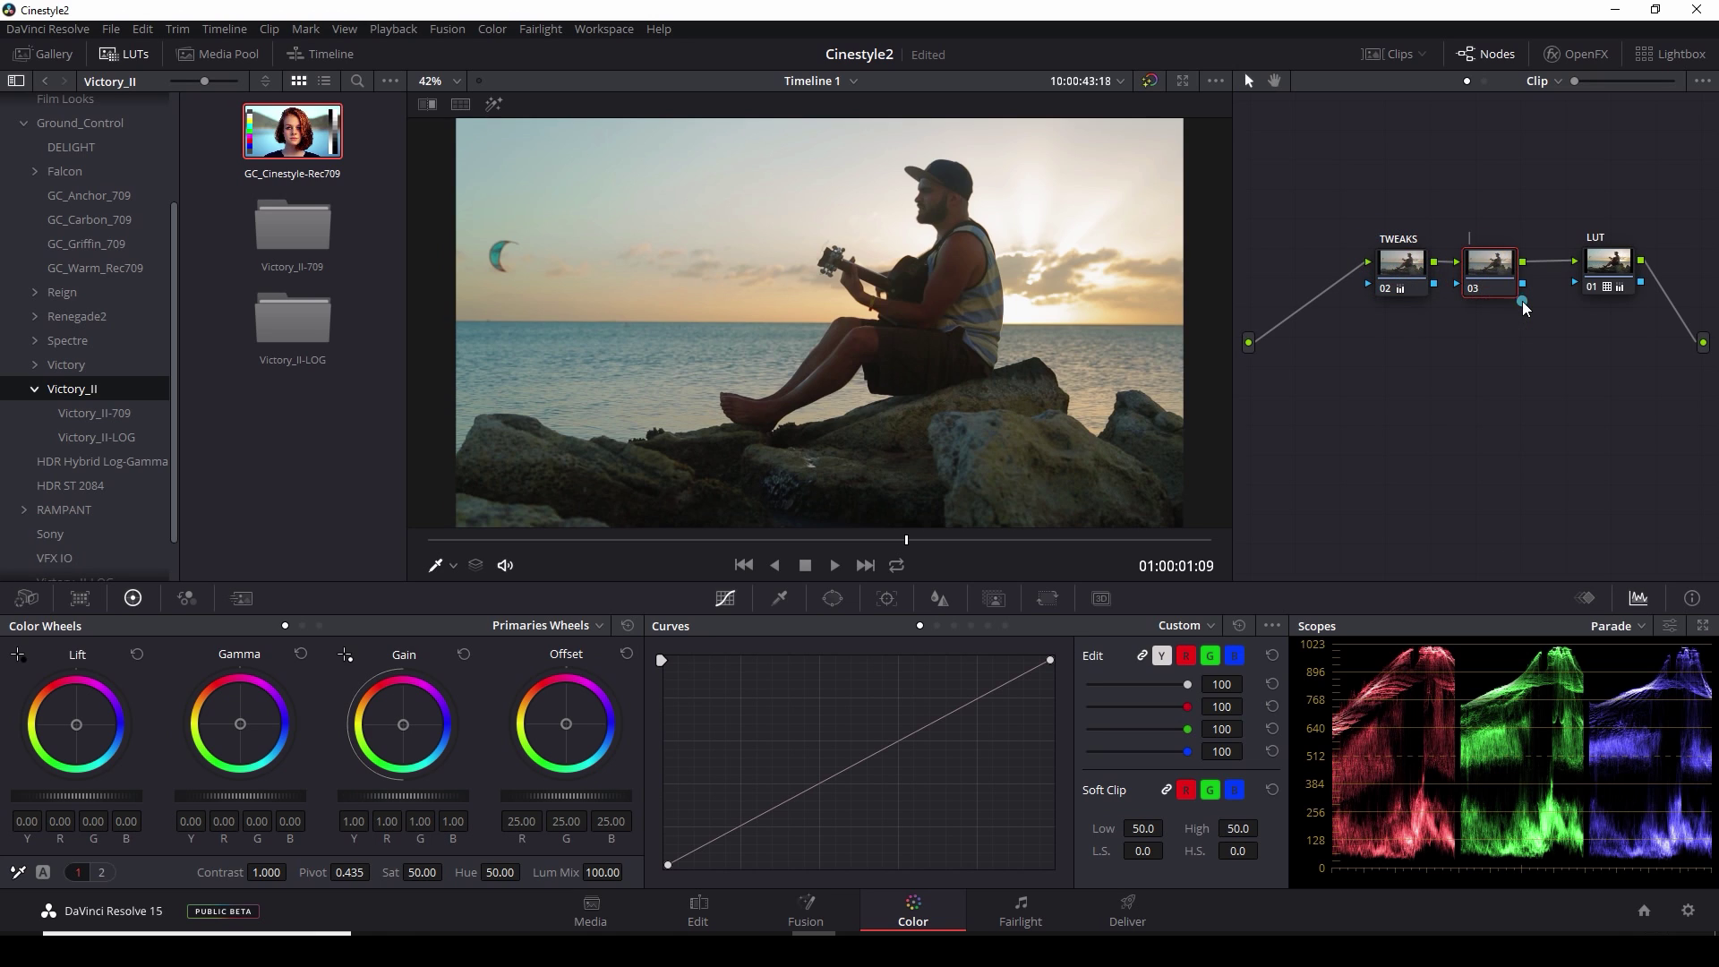
text(Curve)
key(Return)
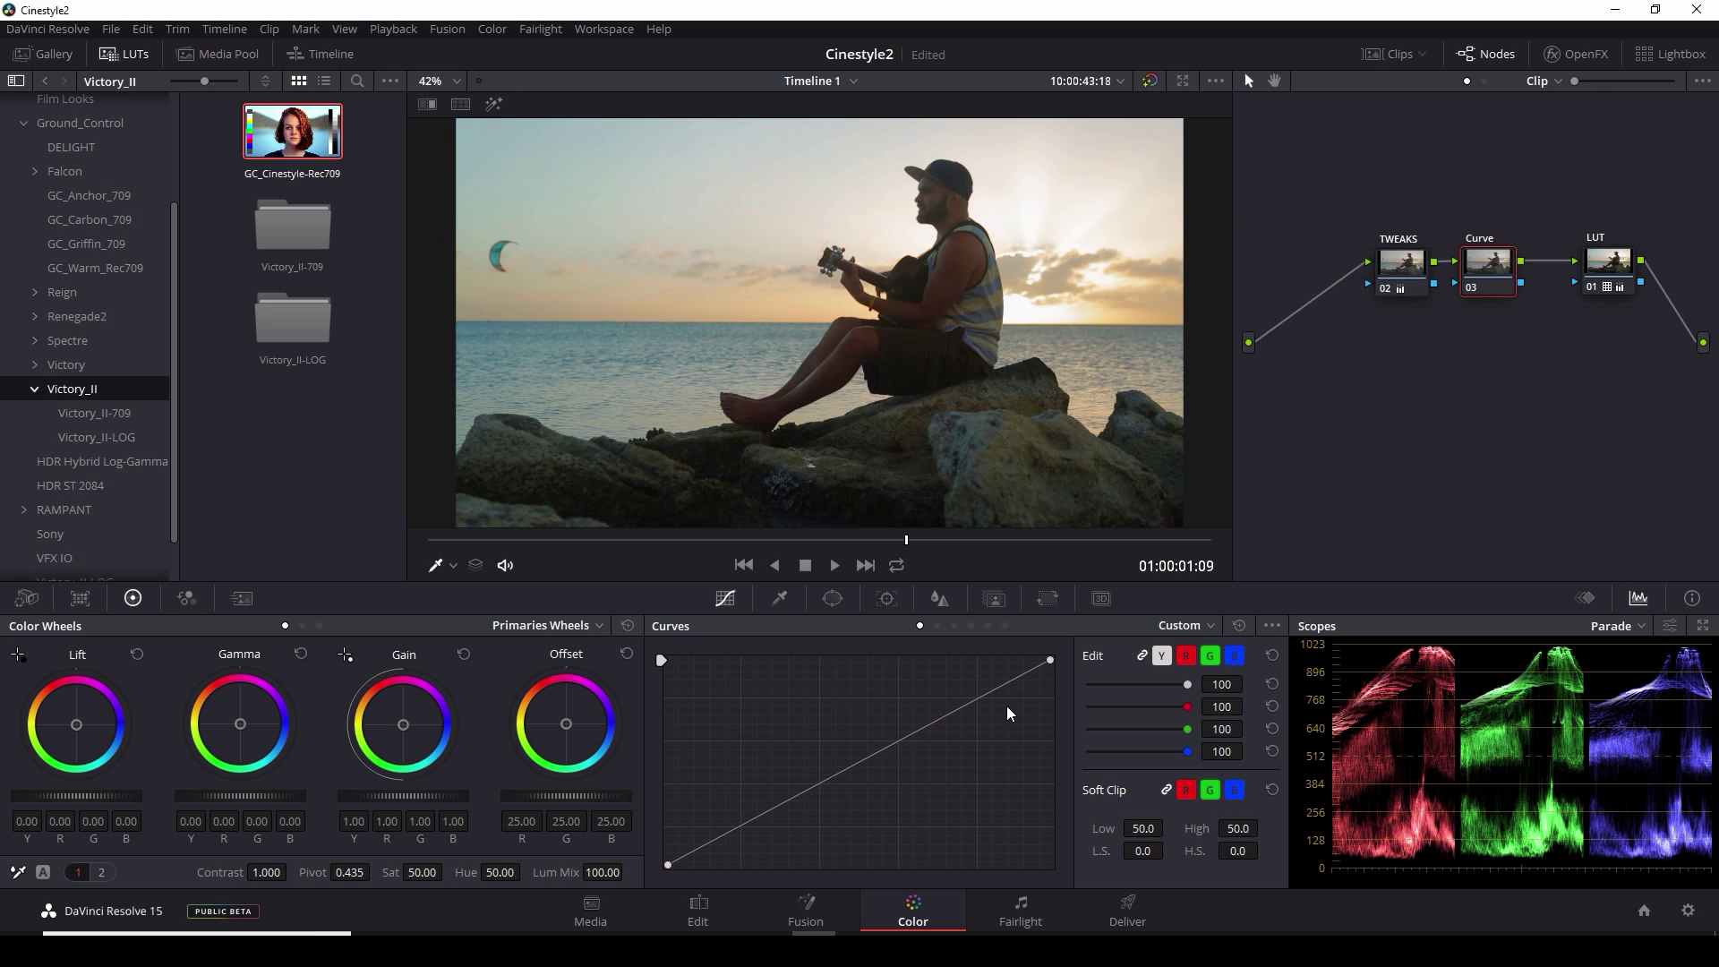
Shape the custom curve with lower and upper points and lower the top endpoint
drag(908, 734, 877, 730)
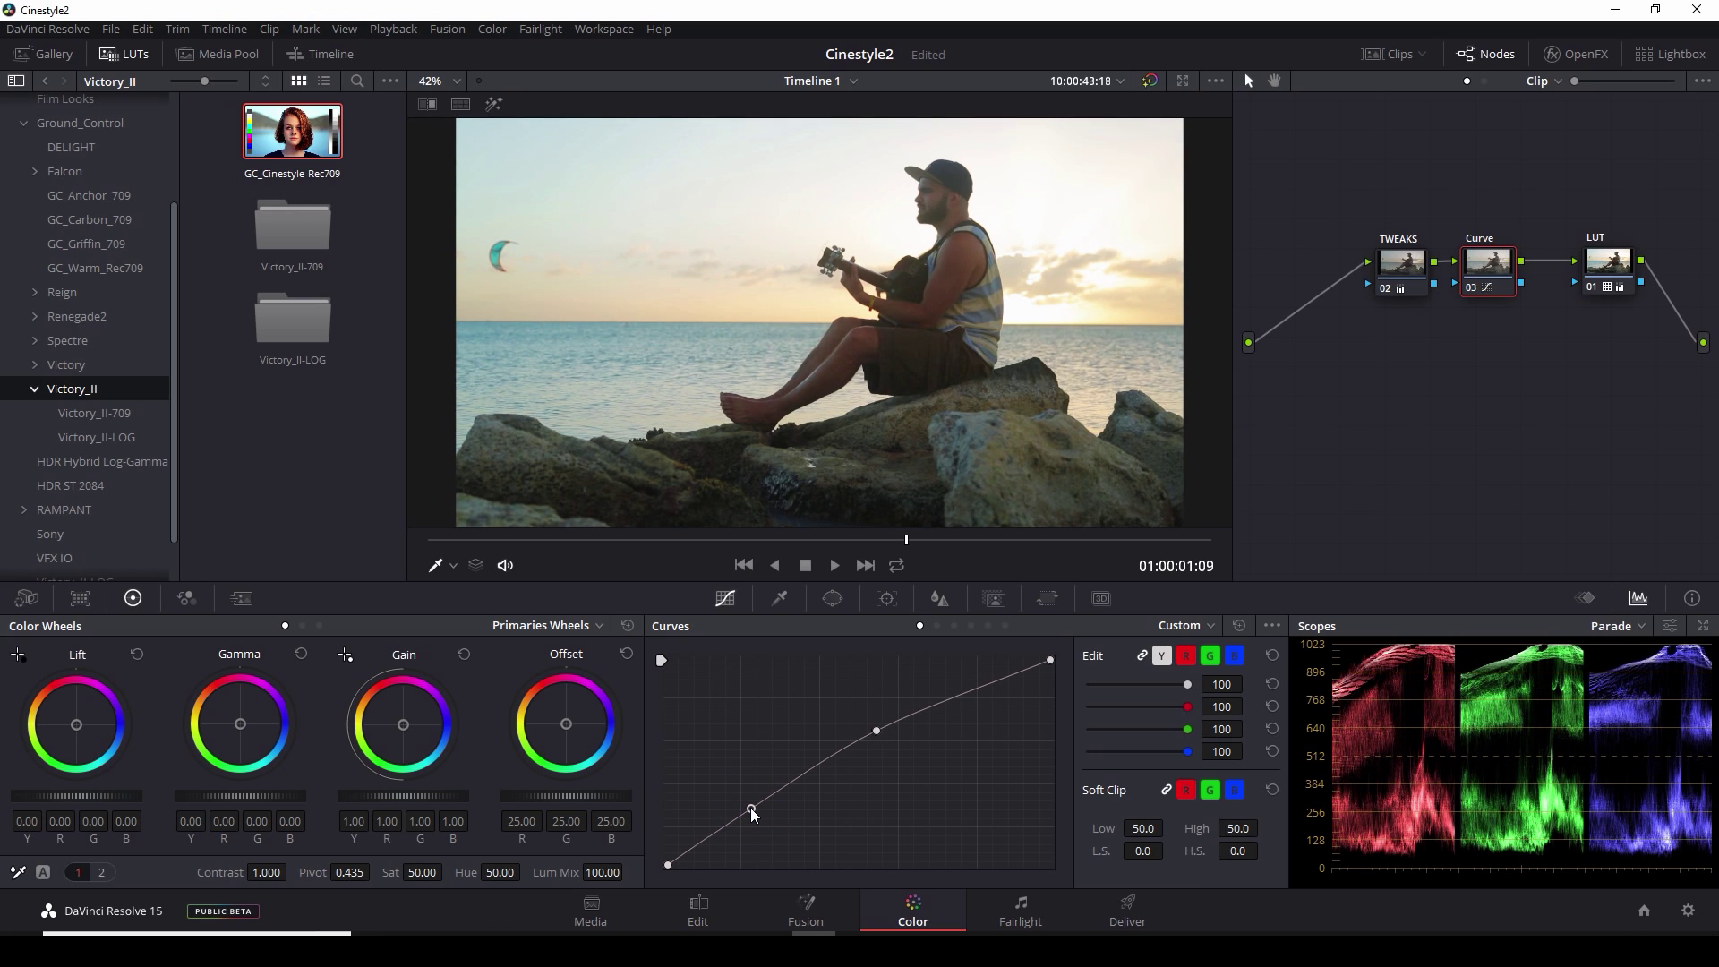
click(752, 809)
drag(752, 808, 754, 809)
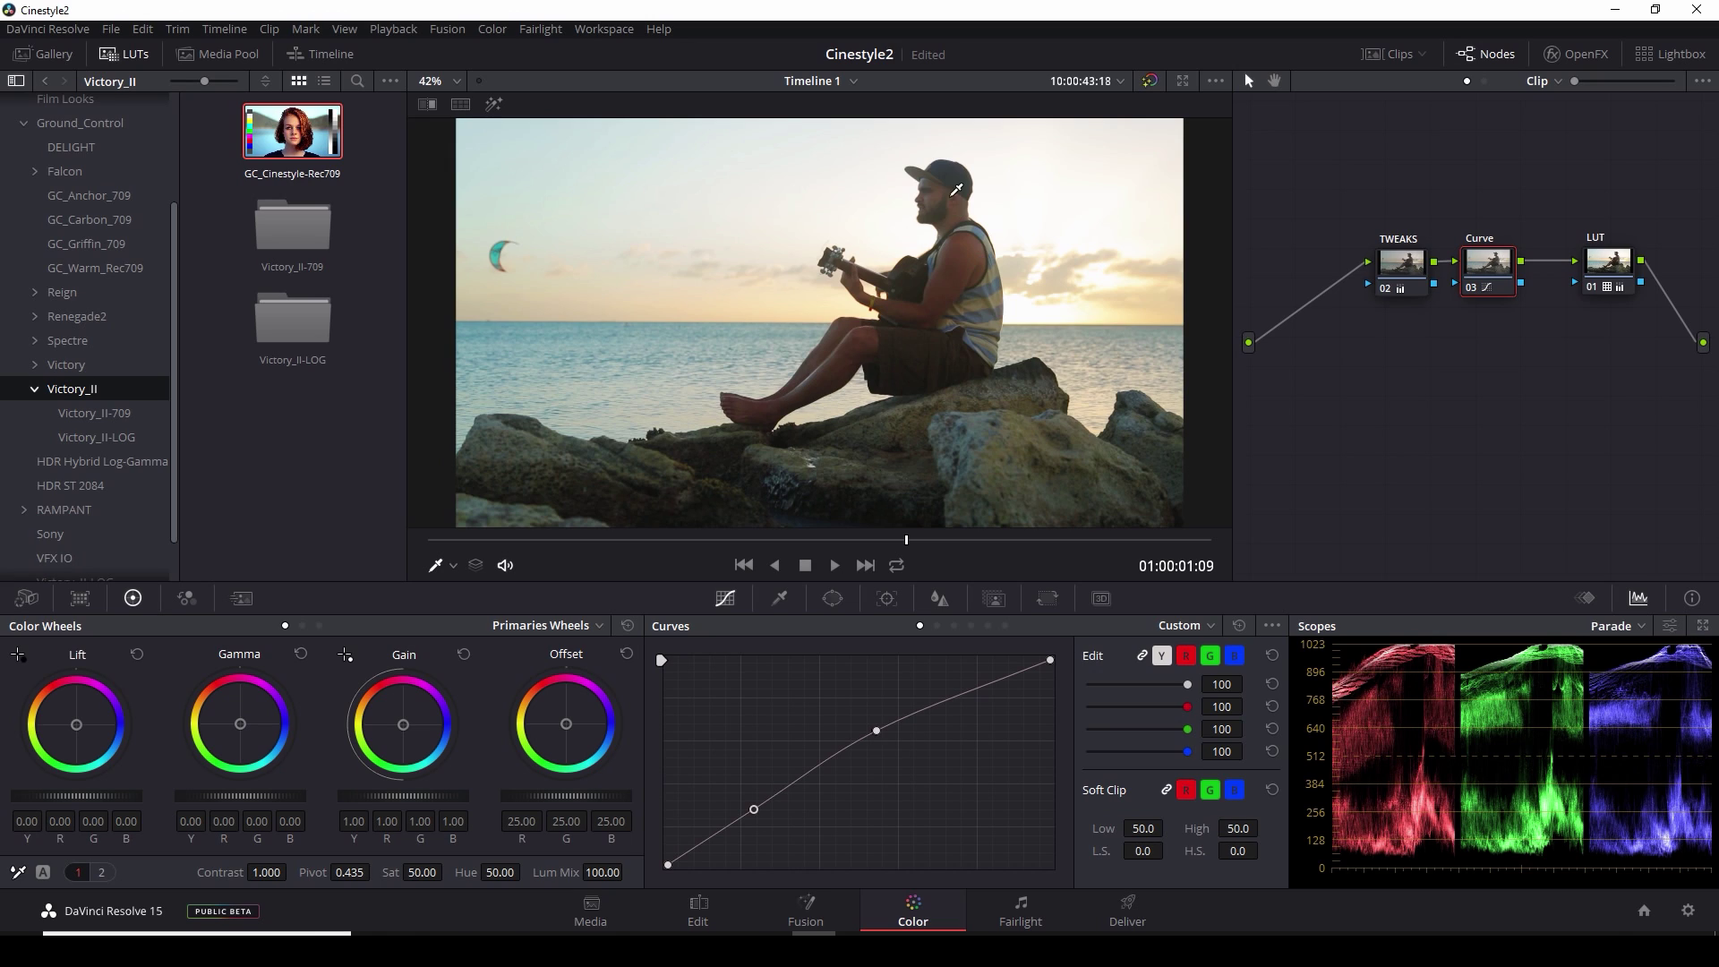
click(1465, 287)
click(1465, 287)
drag(930, 703, 944, 708)
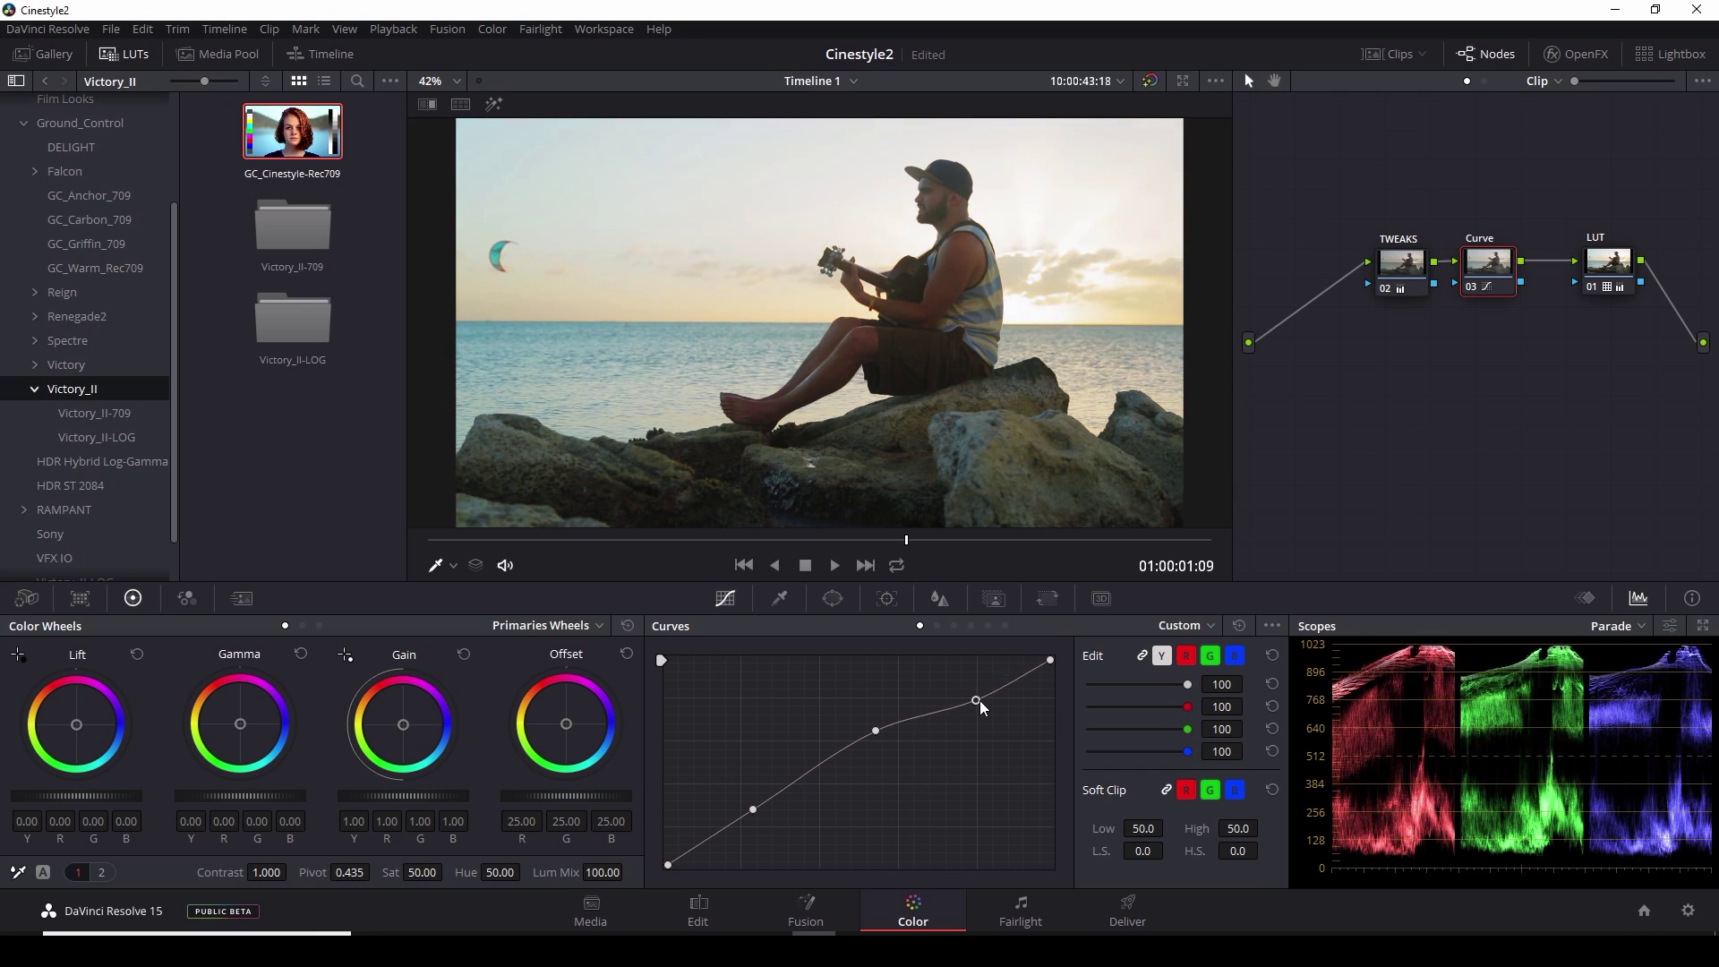
drag(1051, 660, 1051, 681)
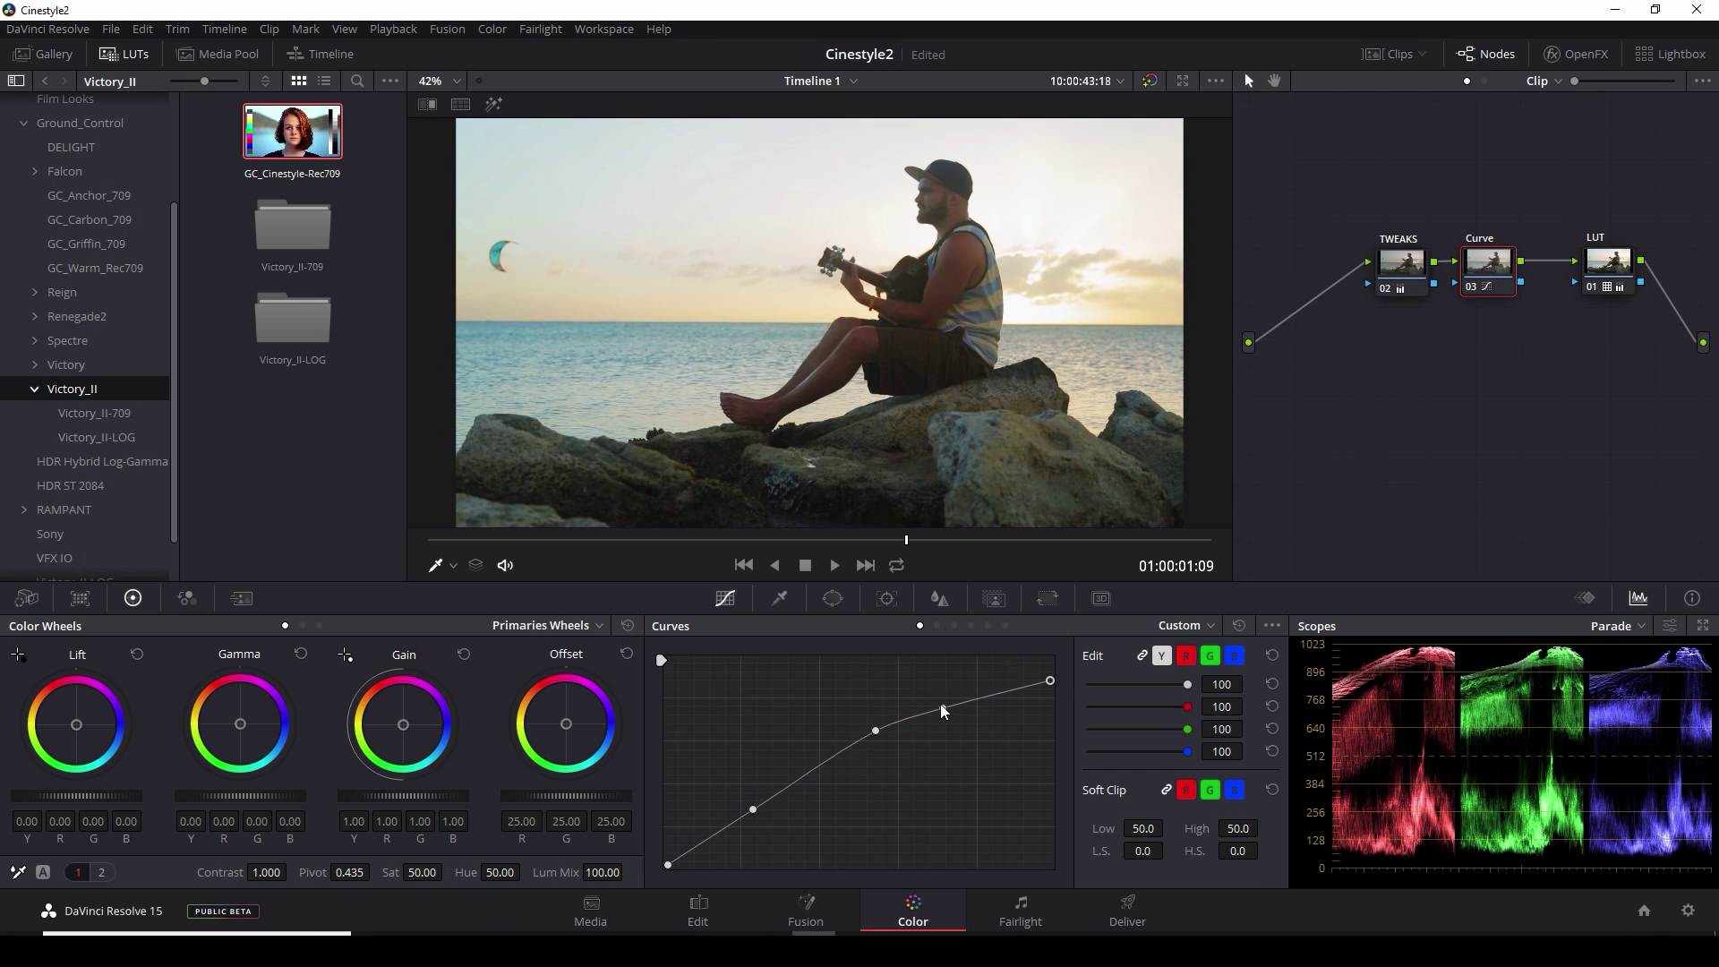
drag(940, 703, 940, 711)
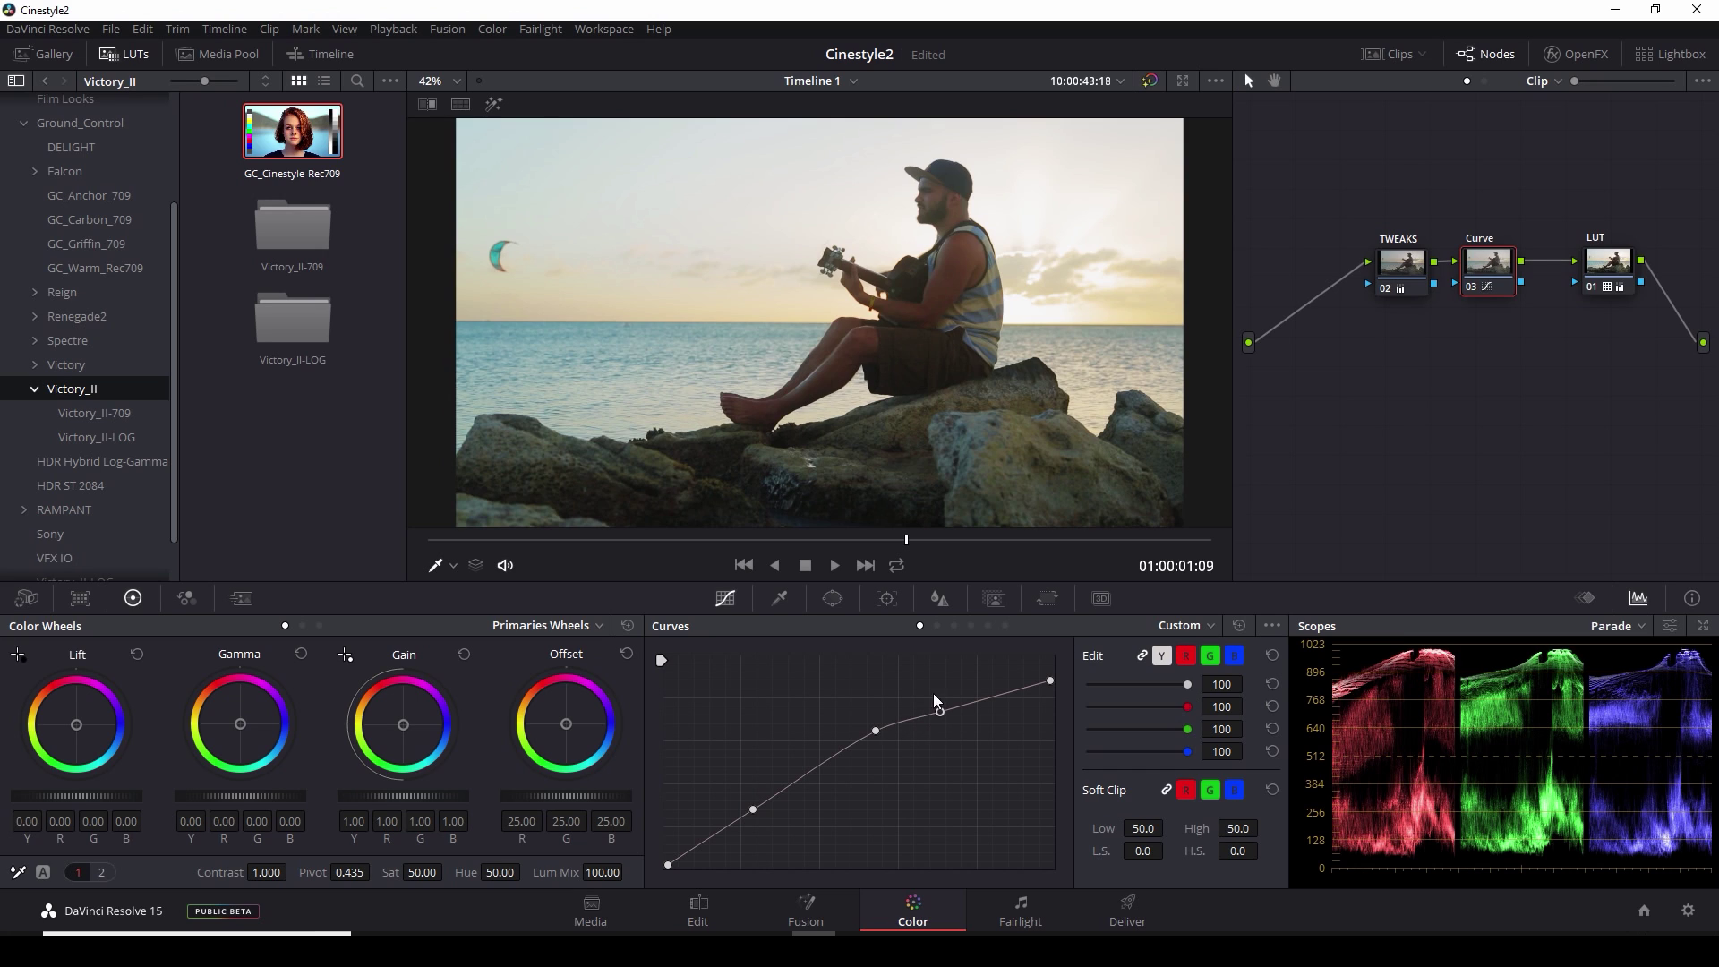
Compare Curve node on/off, then drag the upper curve point to the top-right corner and review frames
click(1472, 284)
click(1472, 285)
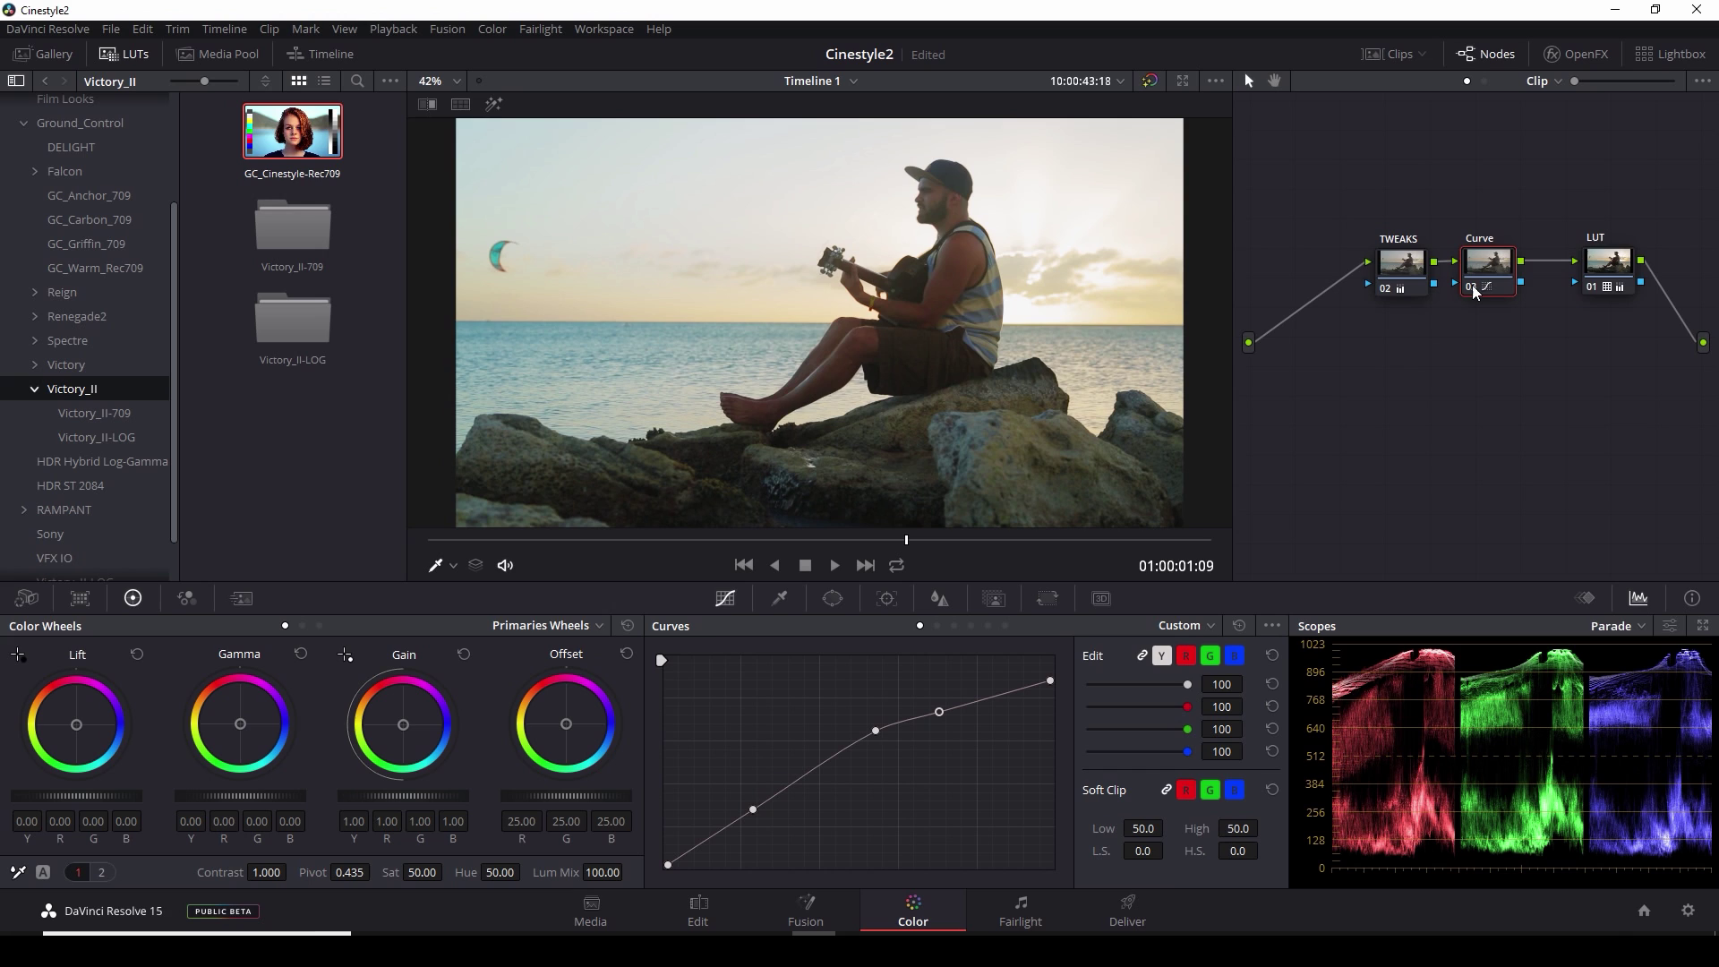
click(1474, 287)
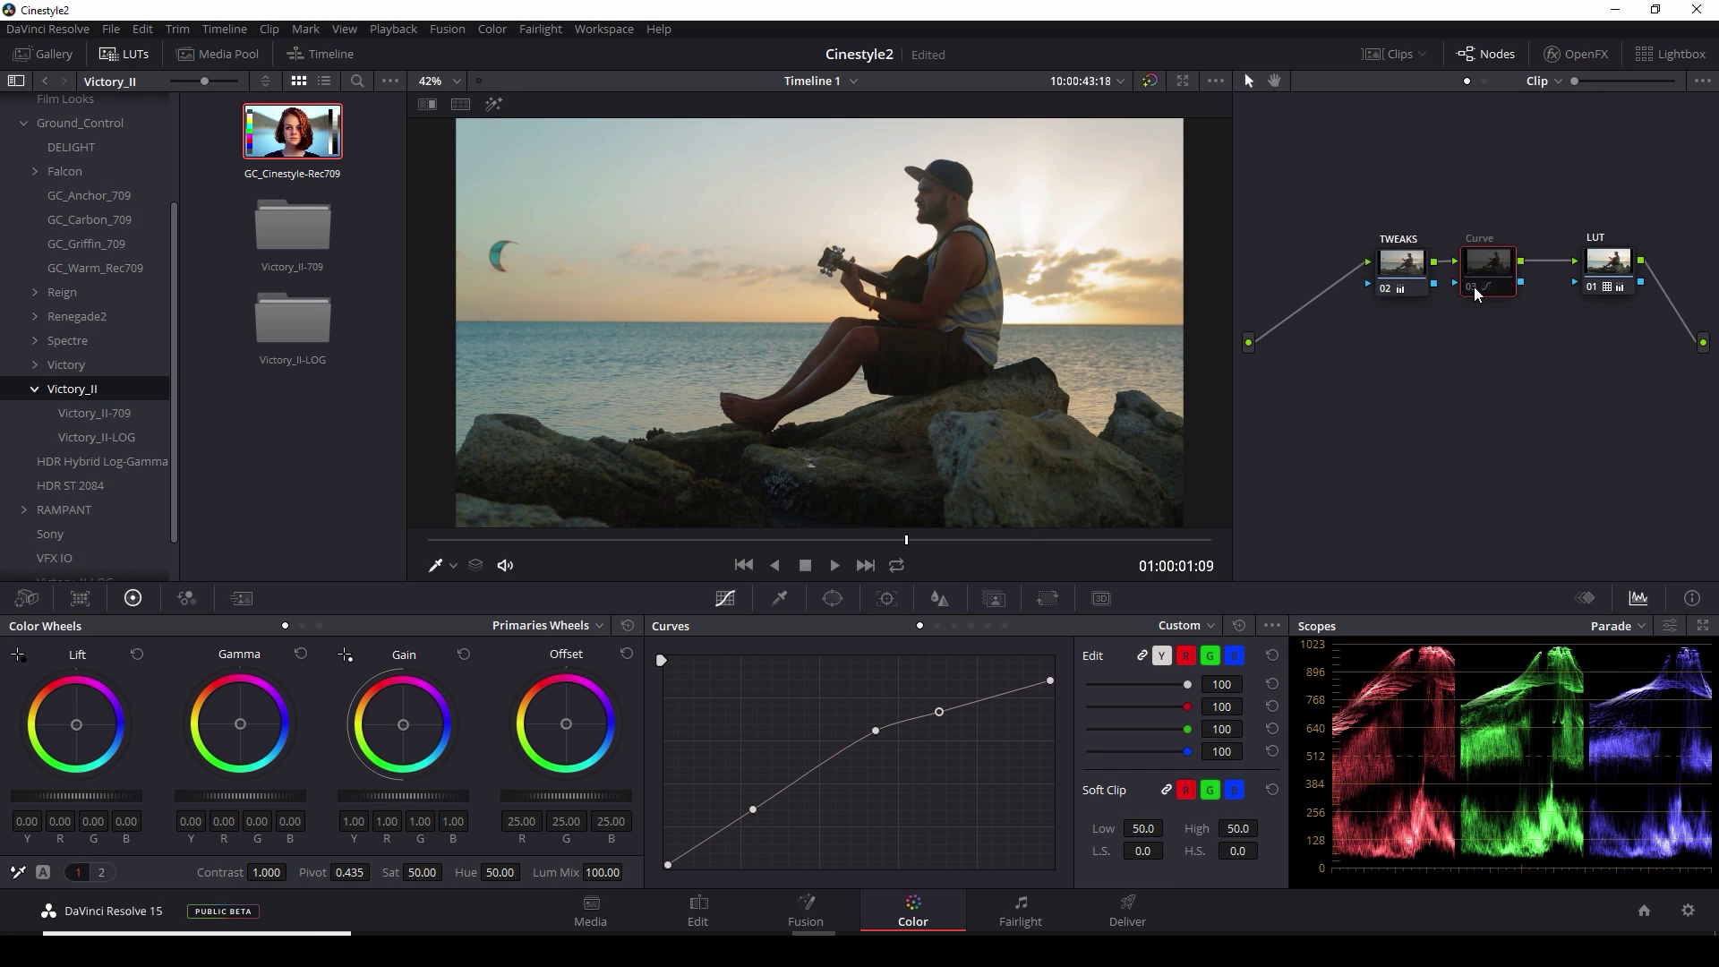
click(1473, 286)
click(1469, 288)
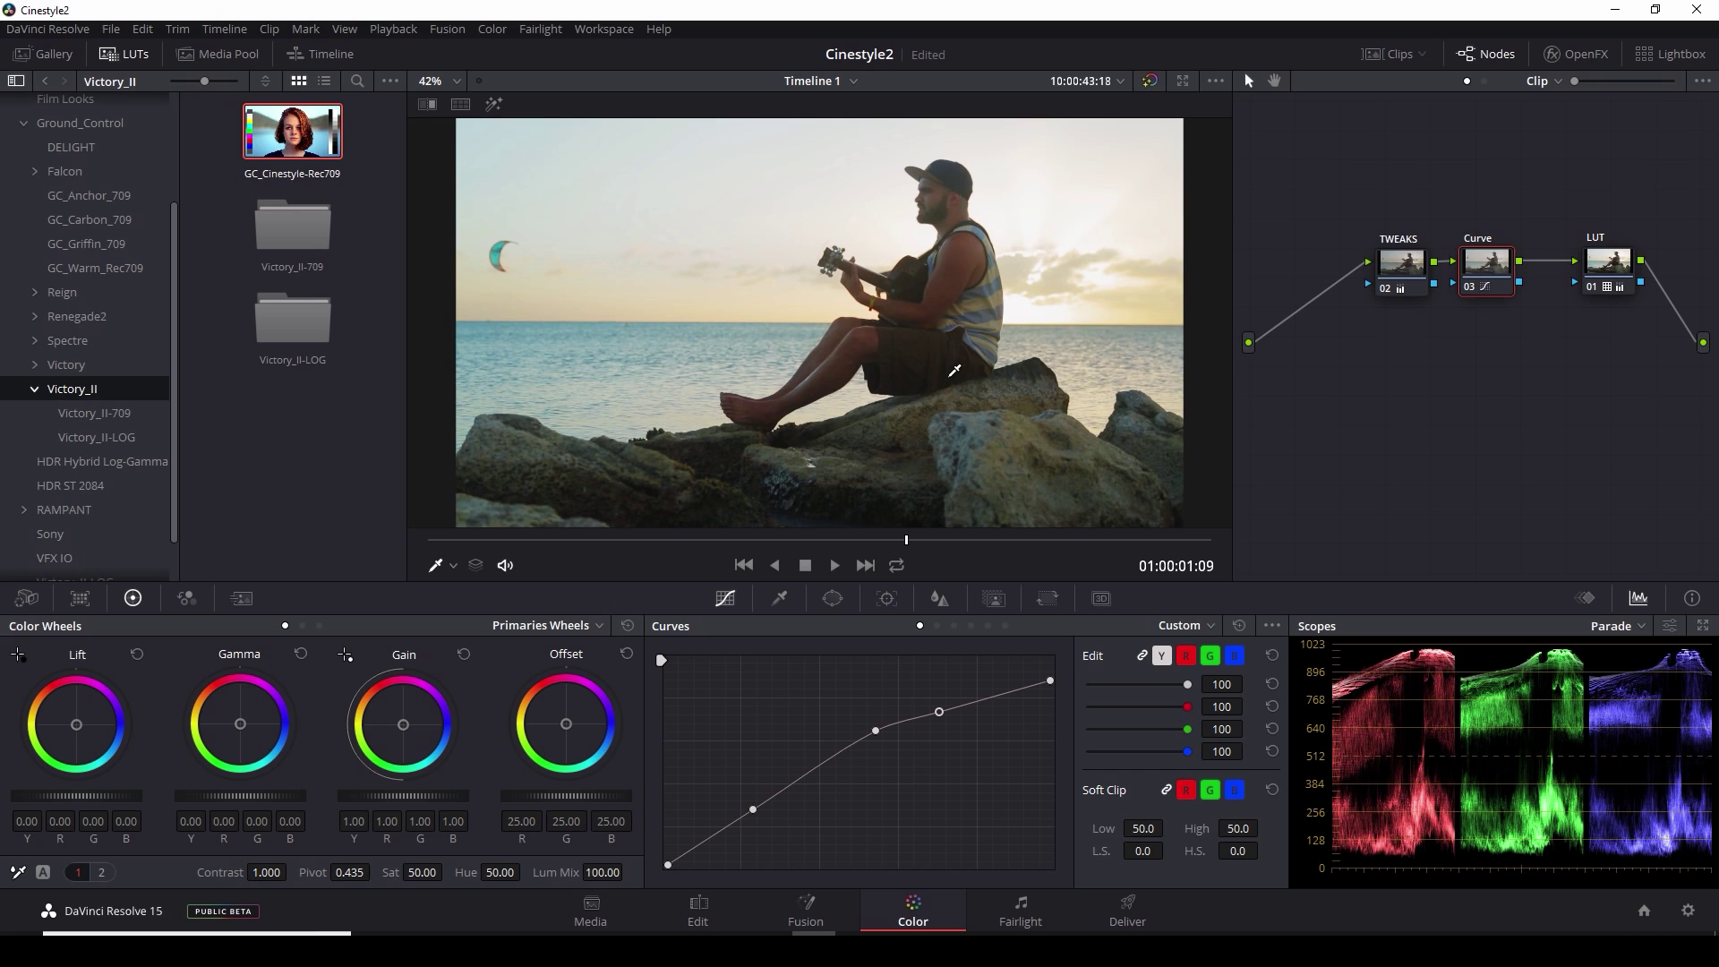
drag(939, 713, 1051, 660)
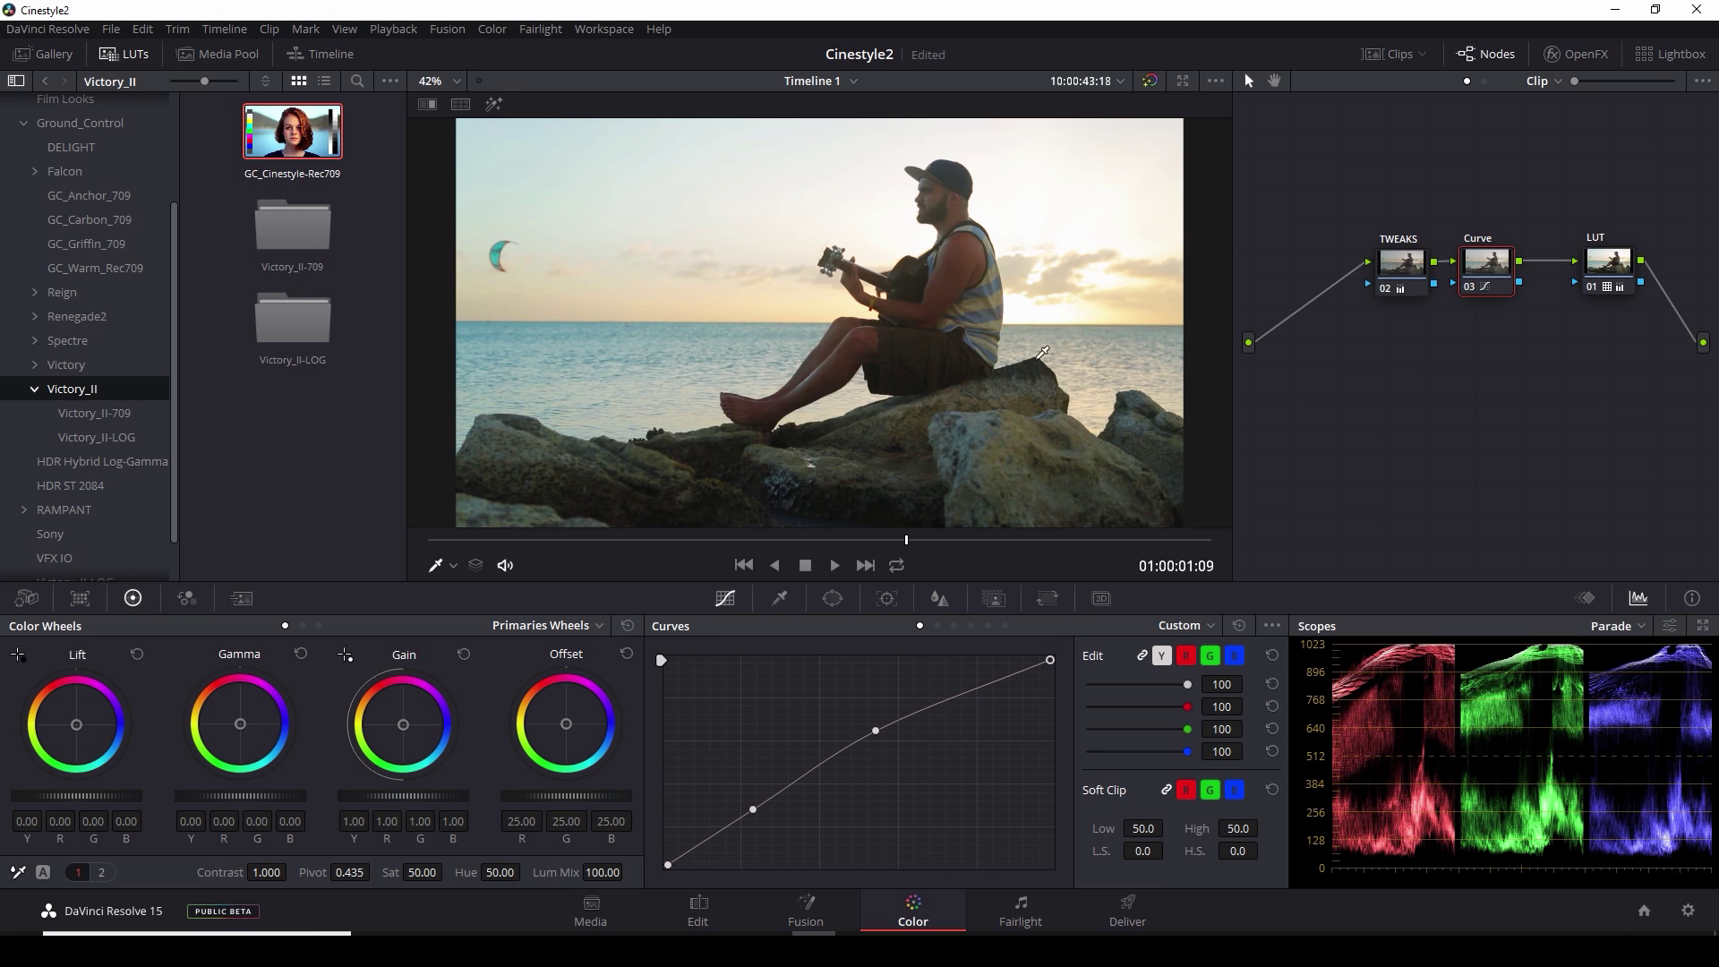
key(Left)
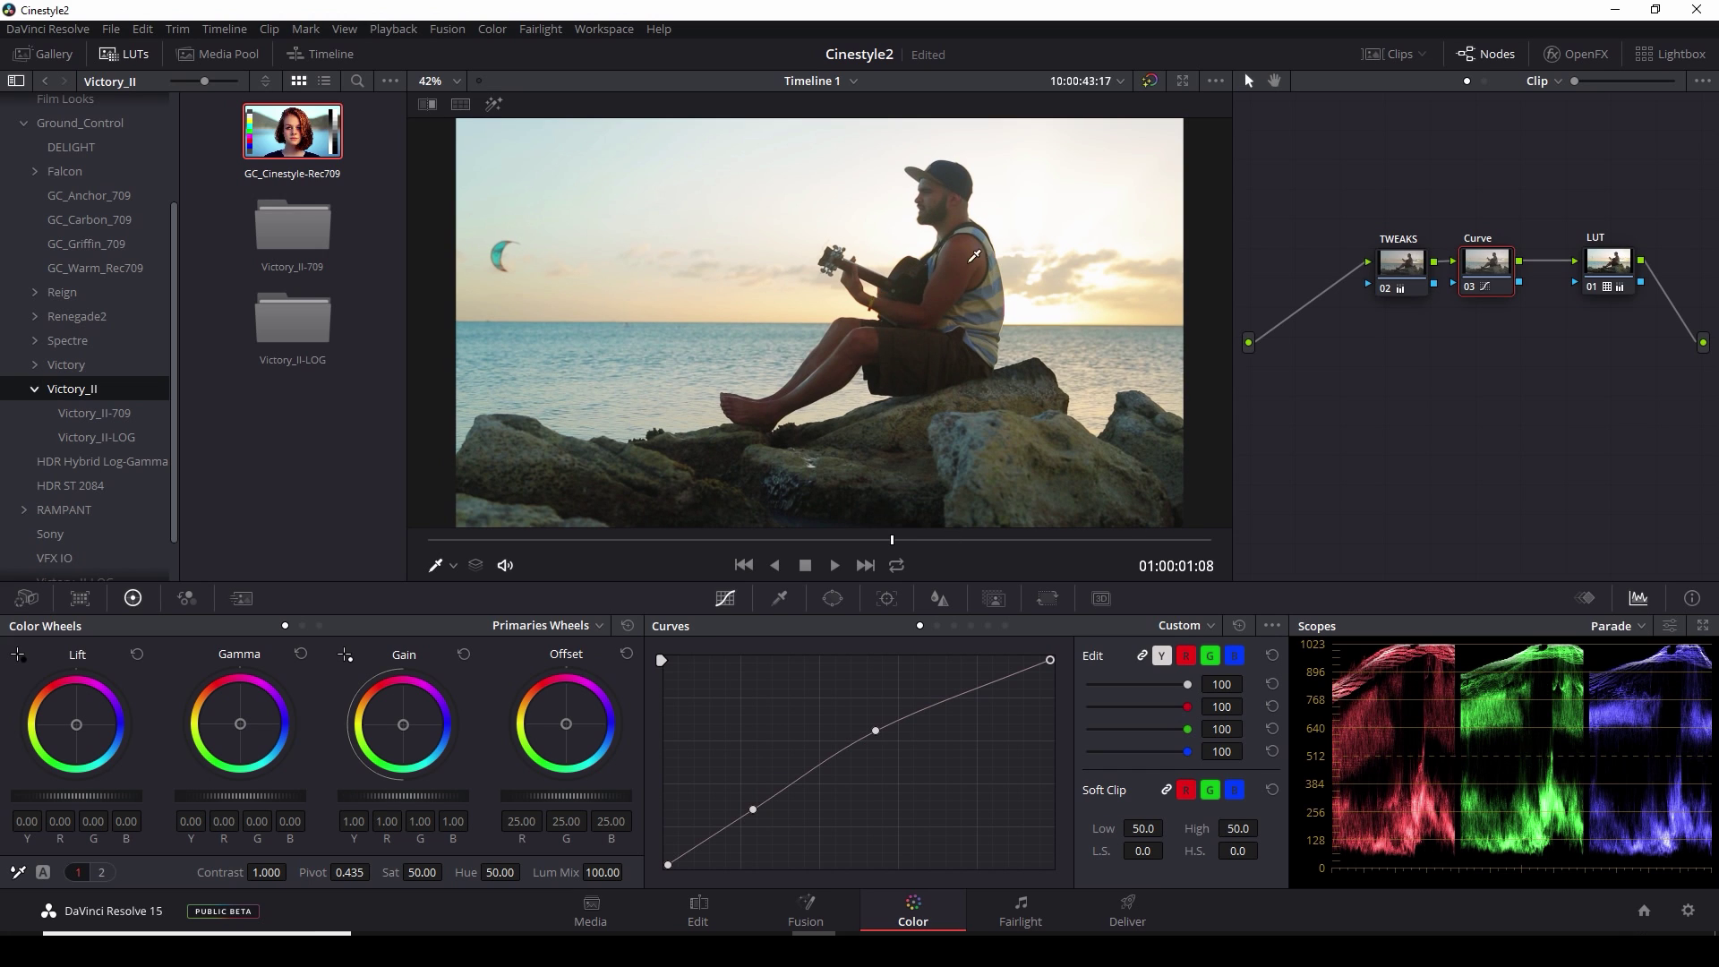
drag(948, 541, 1216, 525)
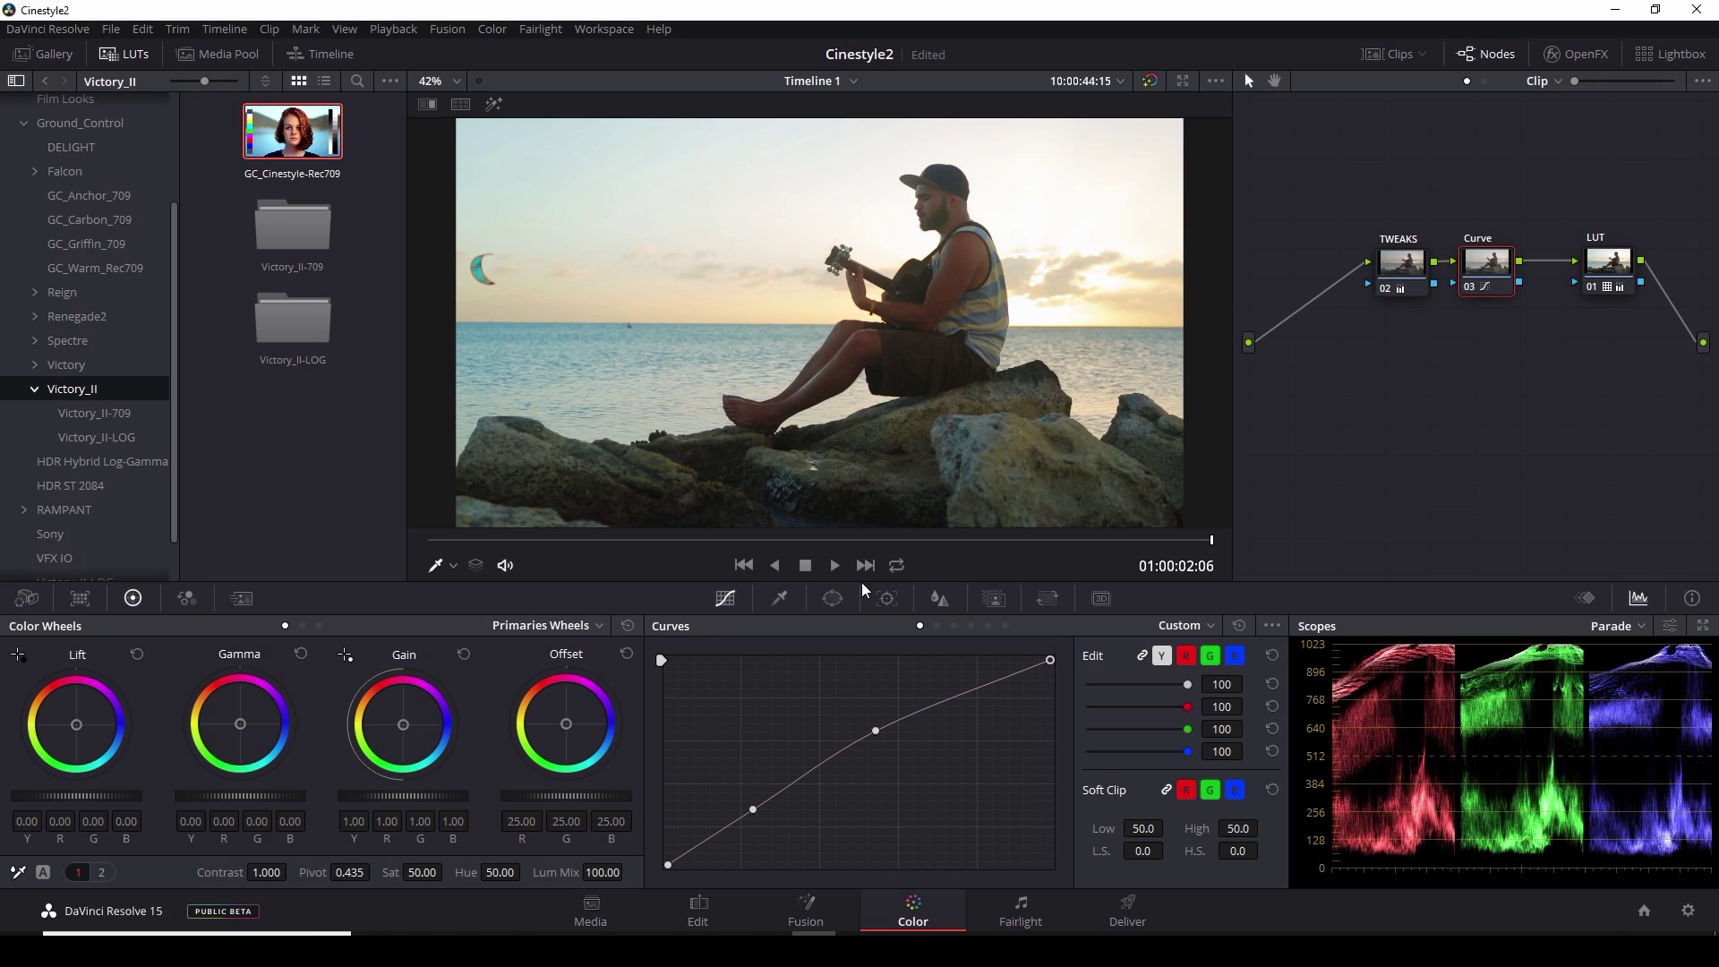
Start a Curve window and place points along the guitarist's cap, neck and shoulder
click(832, 599)
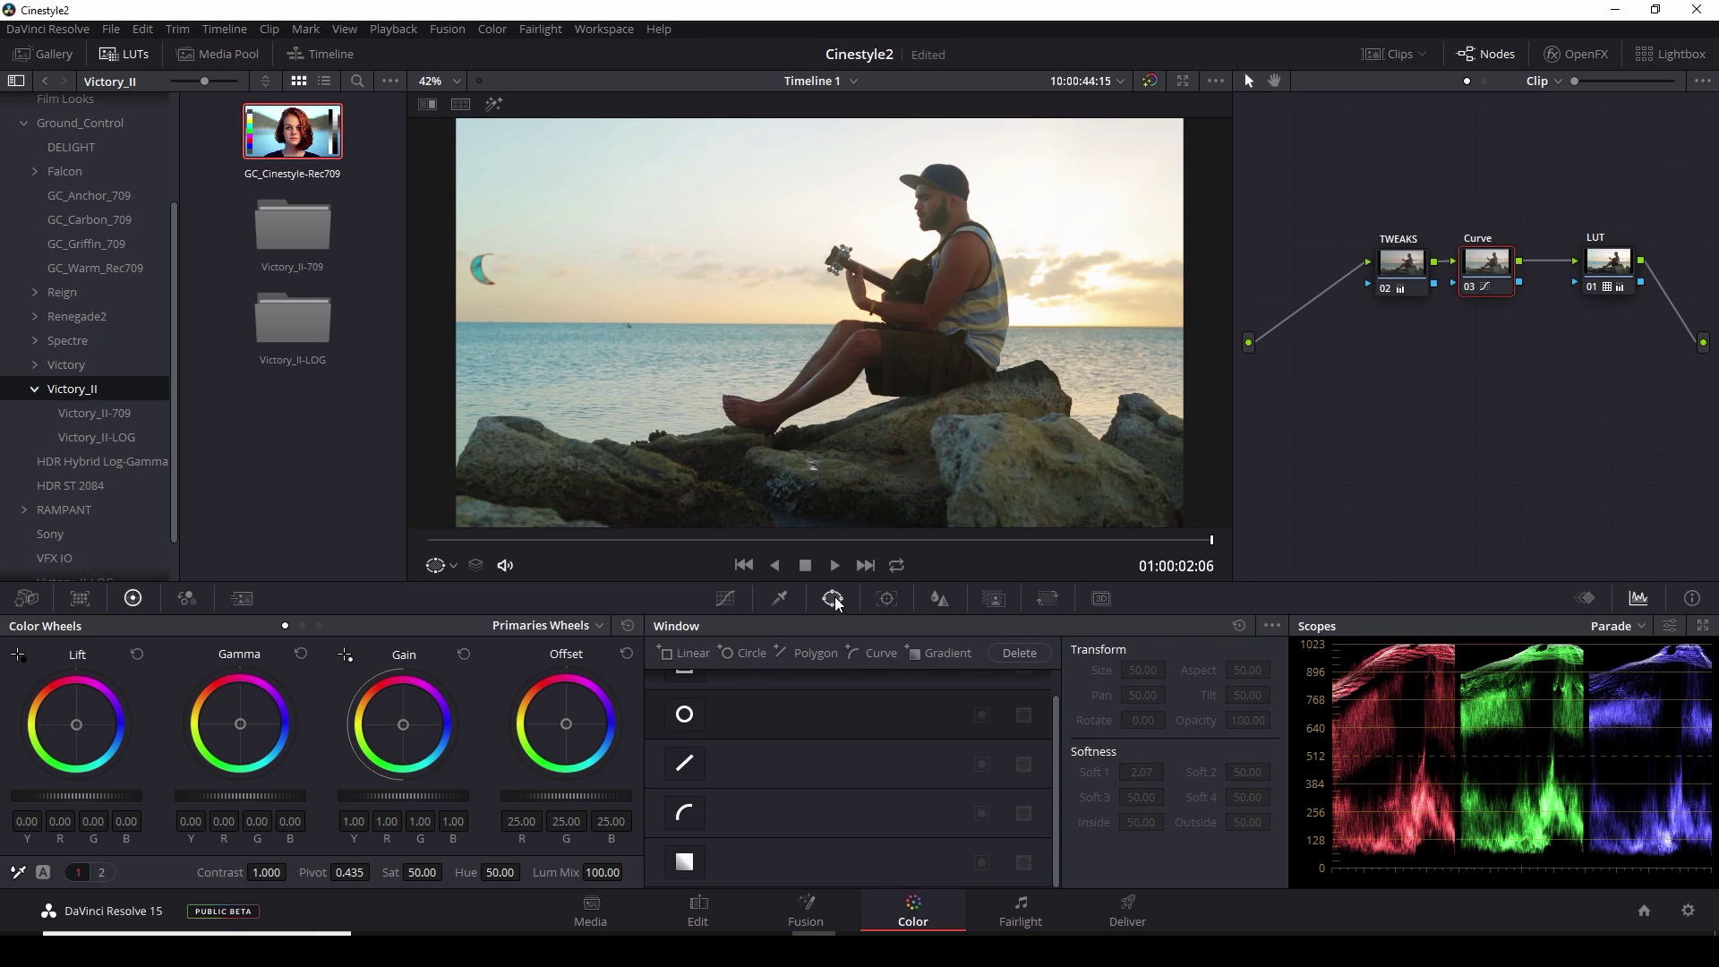
click(685, 815)
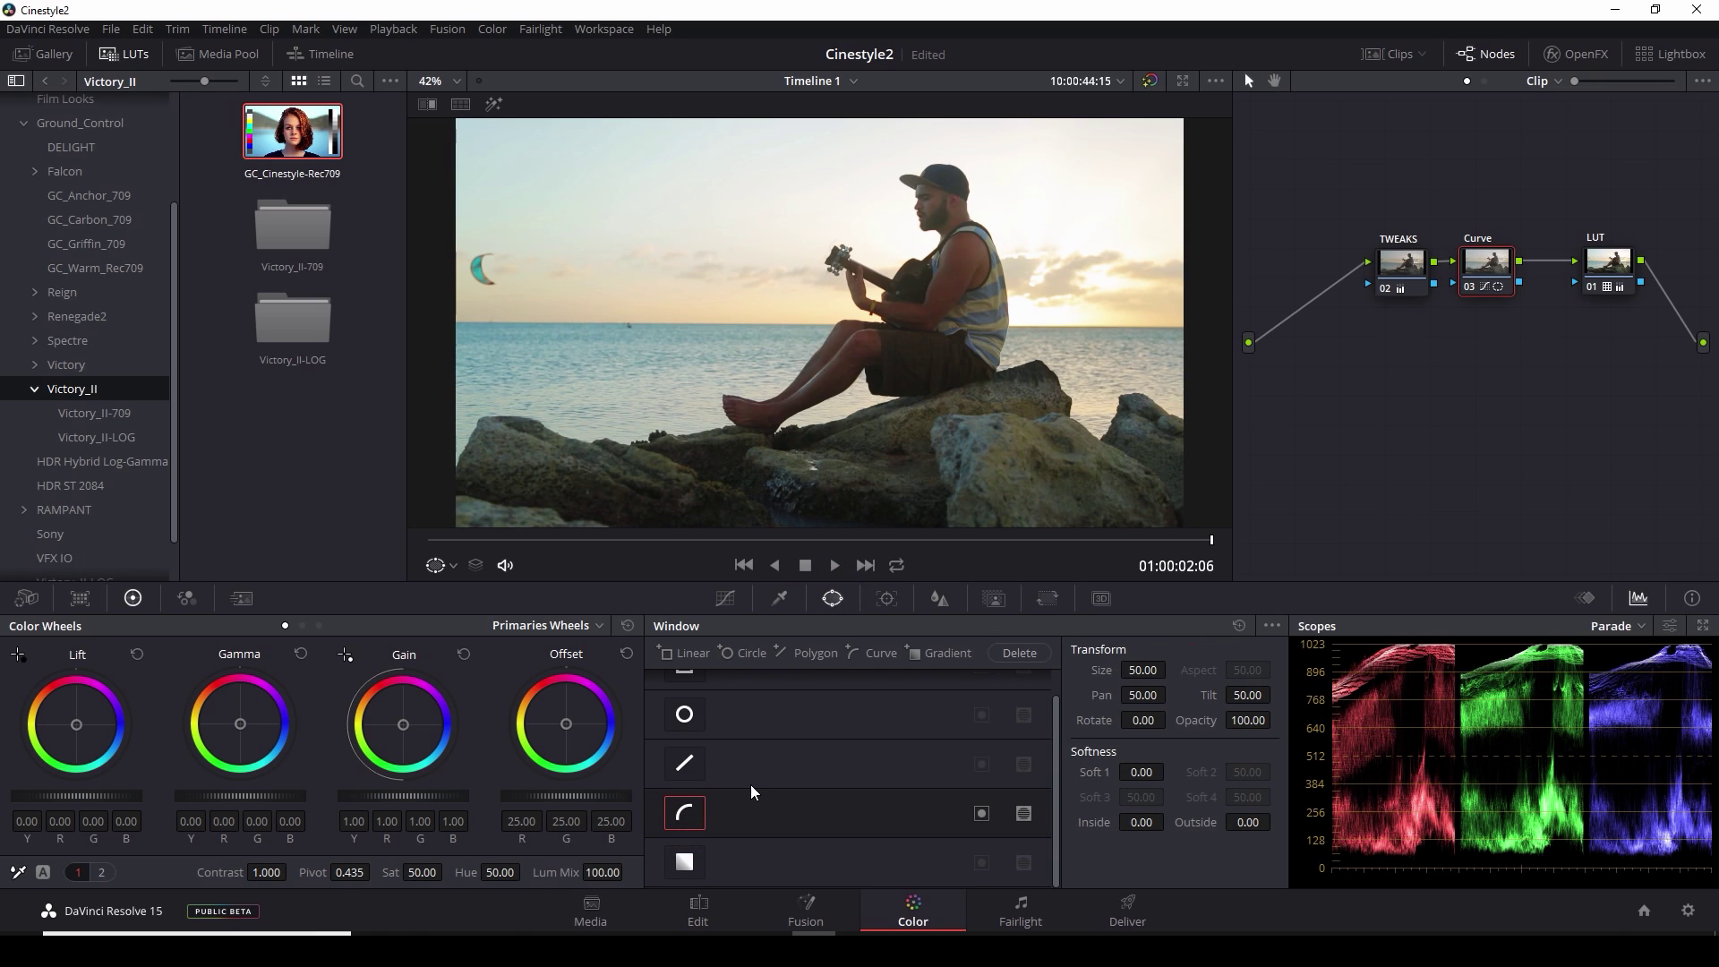
click(936, 164)
click(963, 170)
click(965, 208)
click(976, 226)
click(1001, 258)
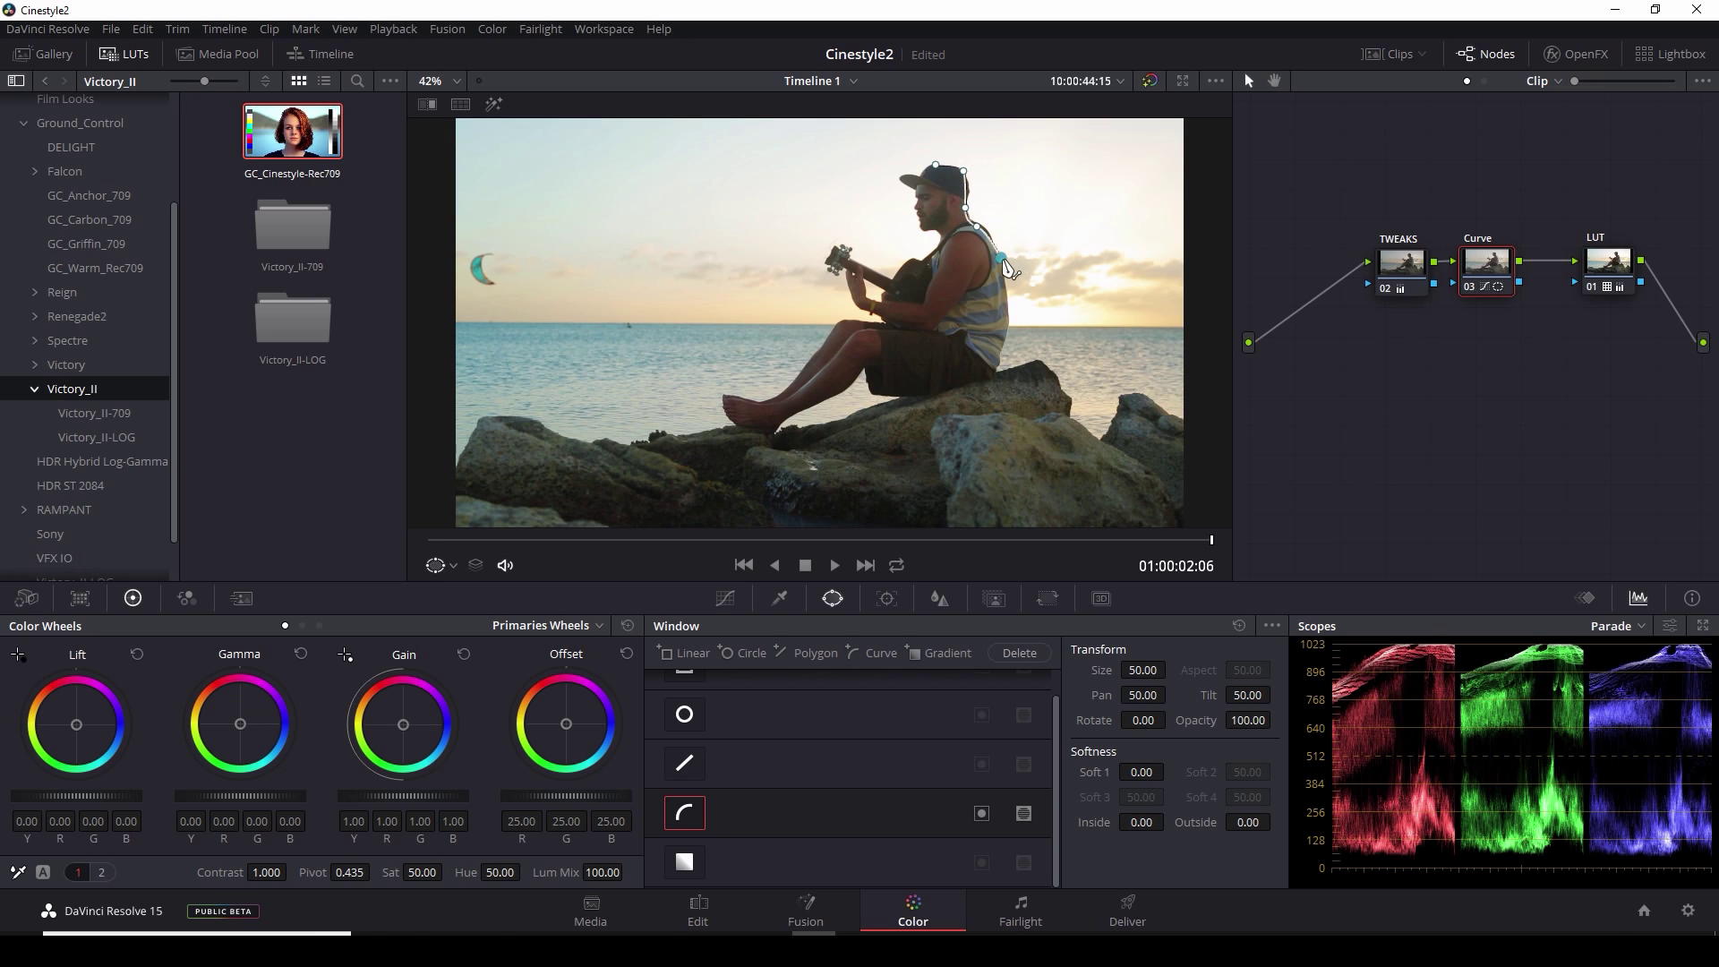
Continue the outline down his back, seat and leg, closing the shape on the first point
click(1006, 319)
click(999, 359)
click(982, 383)
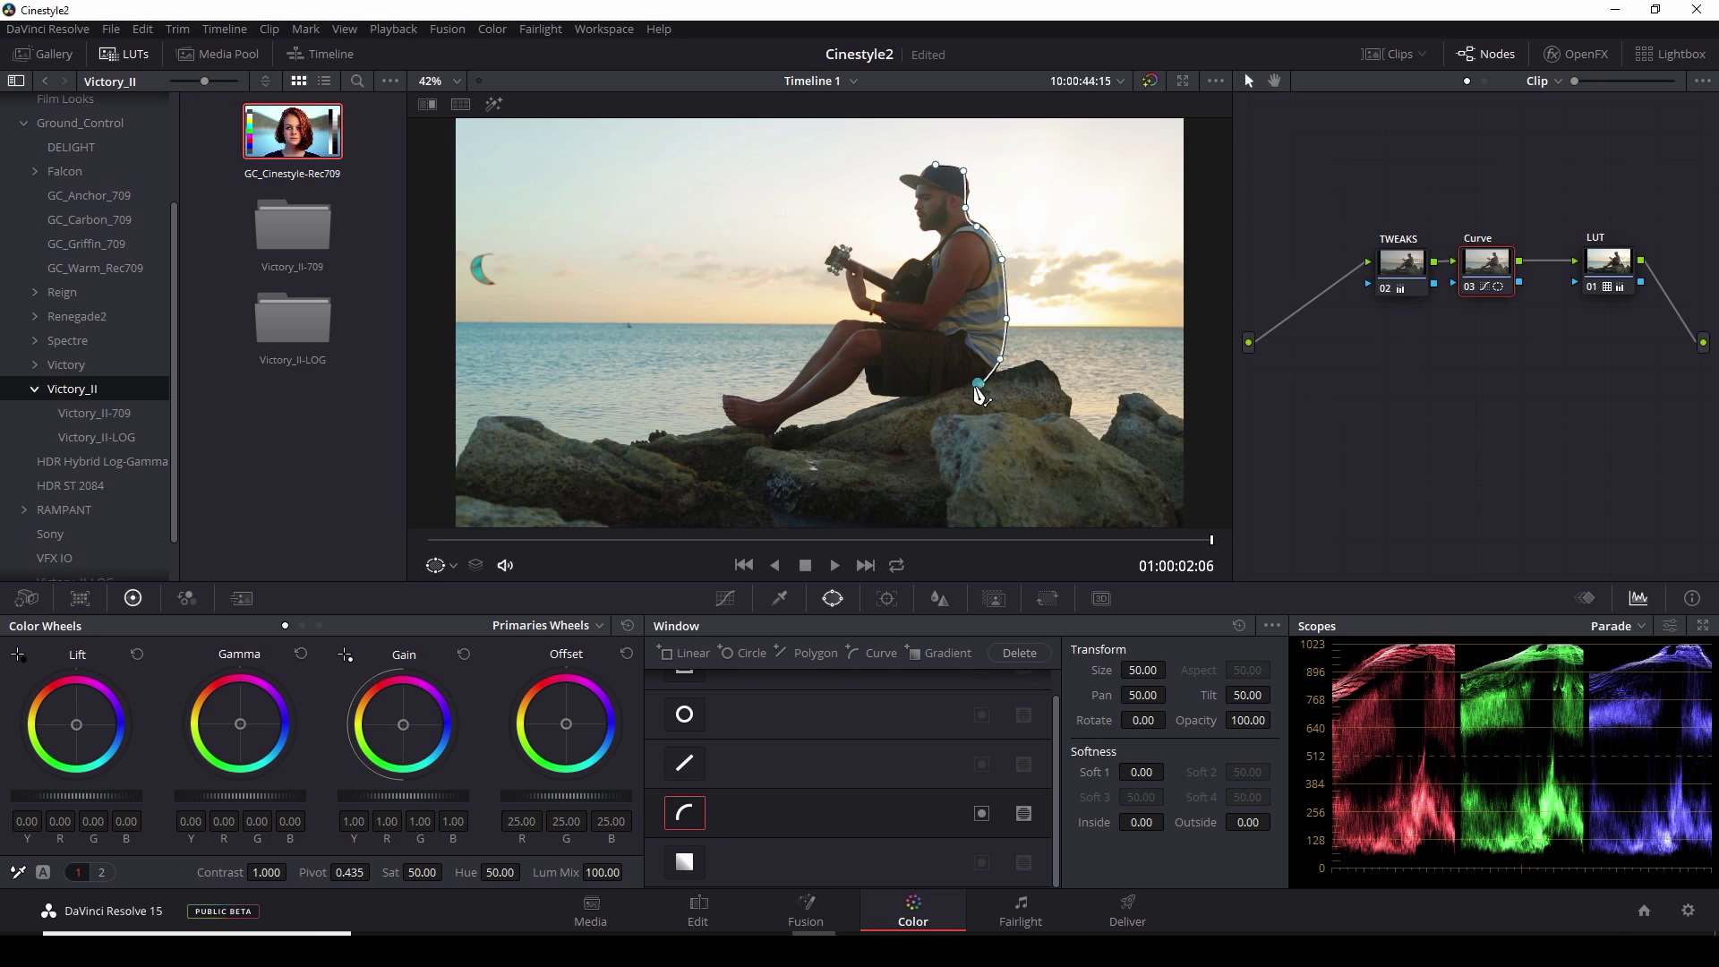
click(925, 400)
click(883, 396)
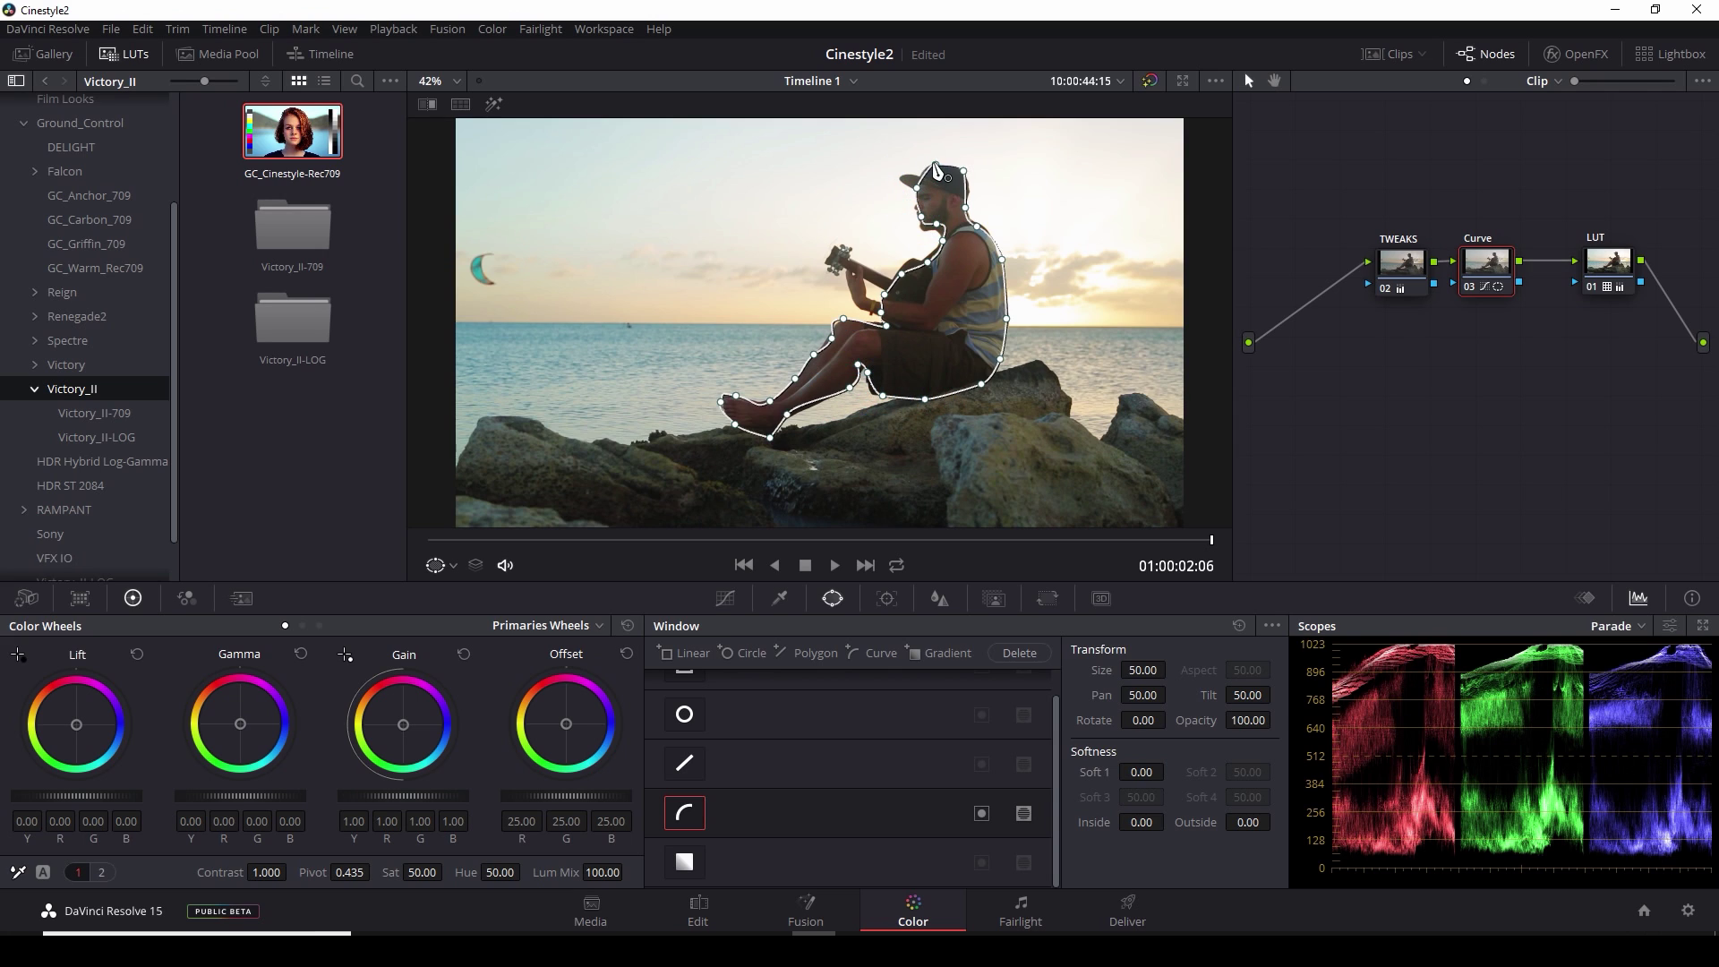
click(922, 182)
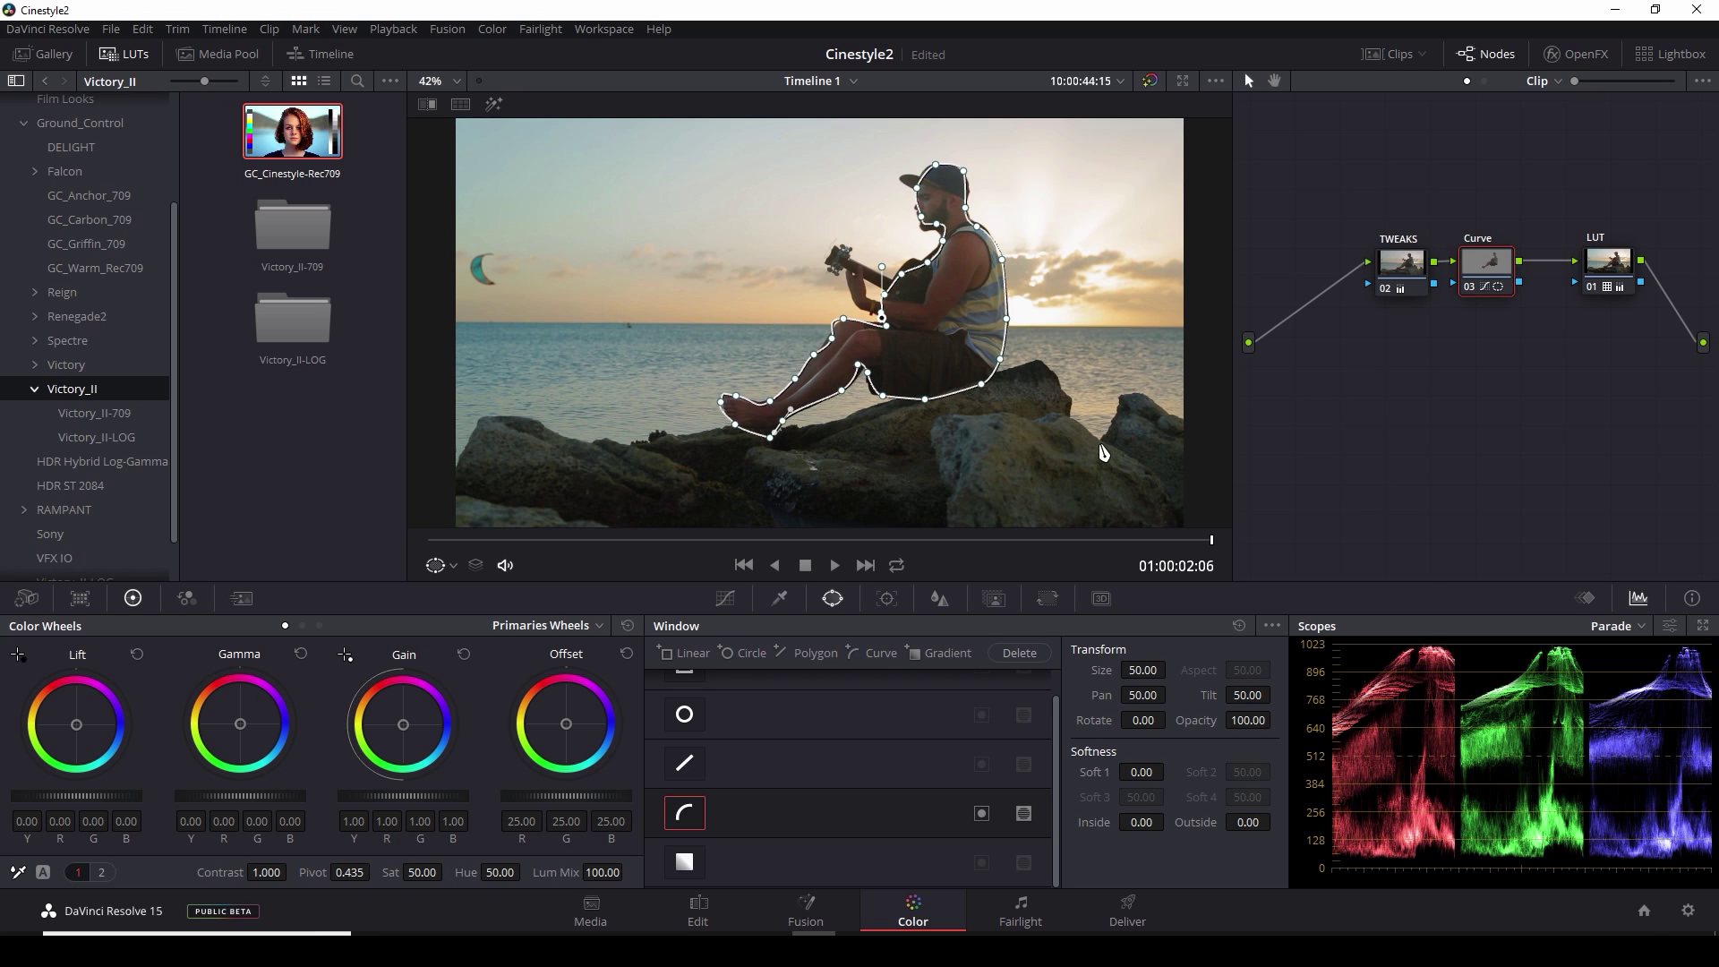
Track the guitarist window backward to the clip start and refit its shoulder and back points
key(alt+t)
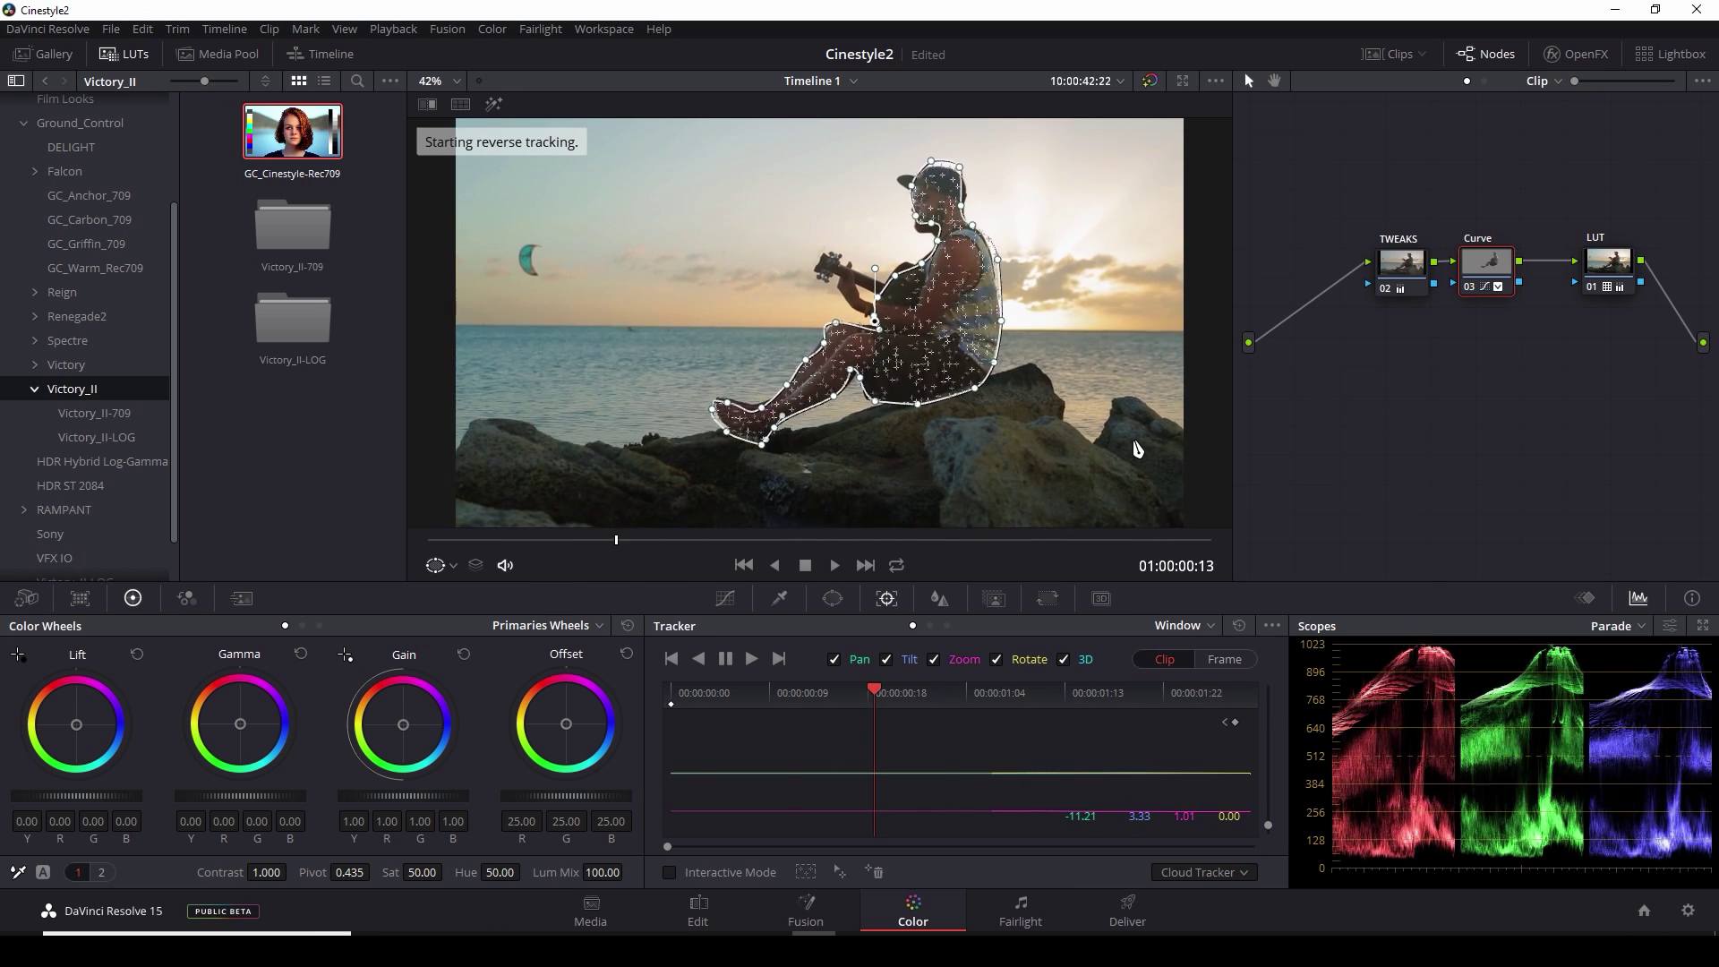
drag(603, 540, 355, 536)
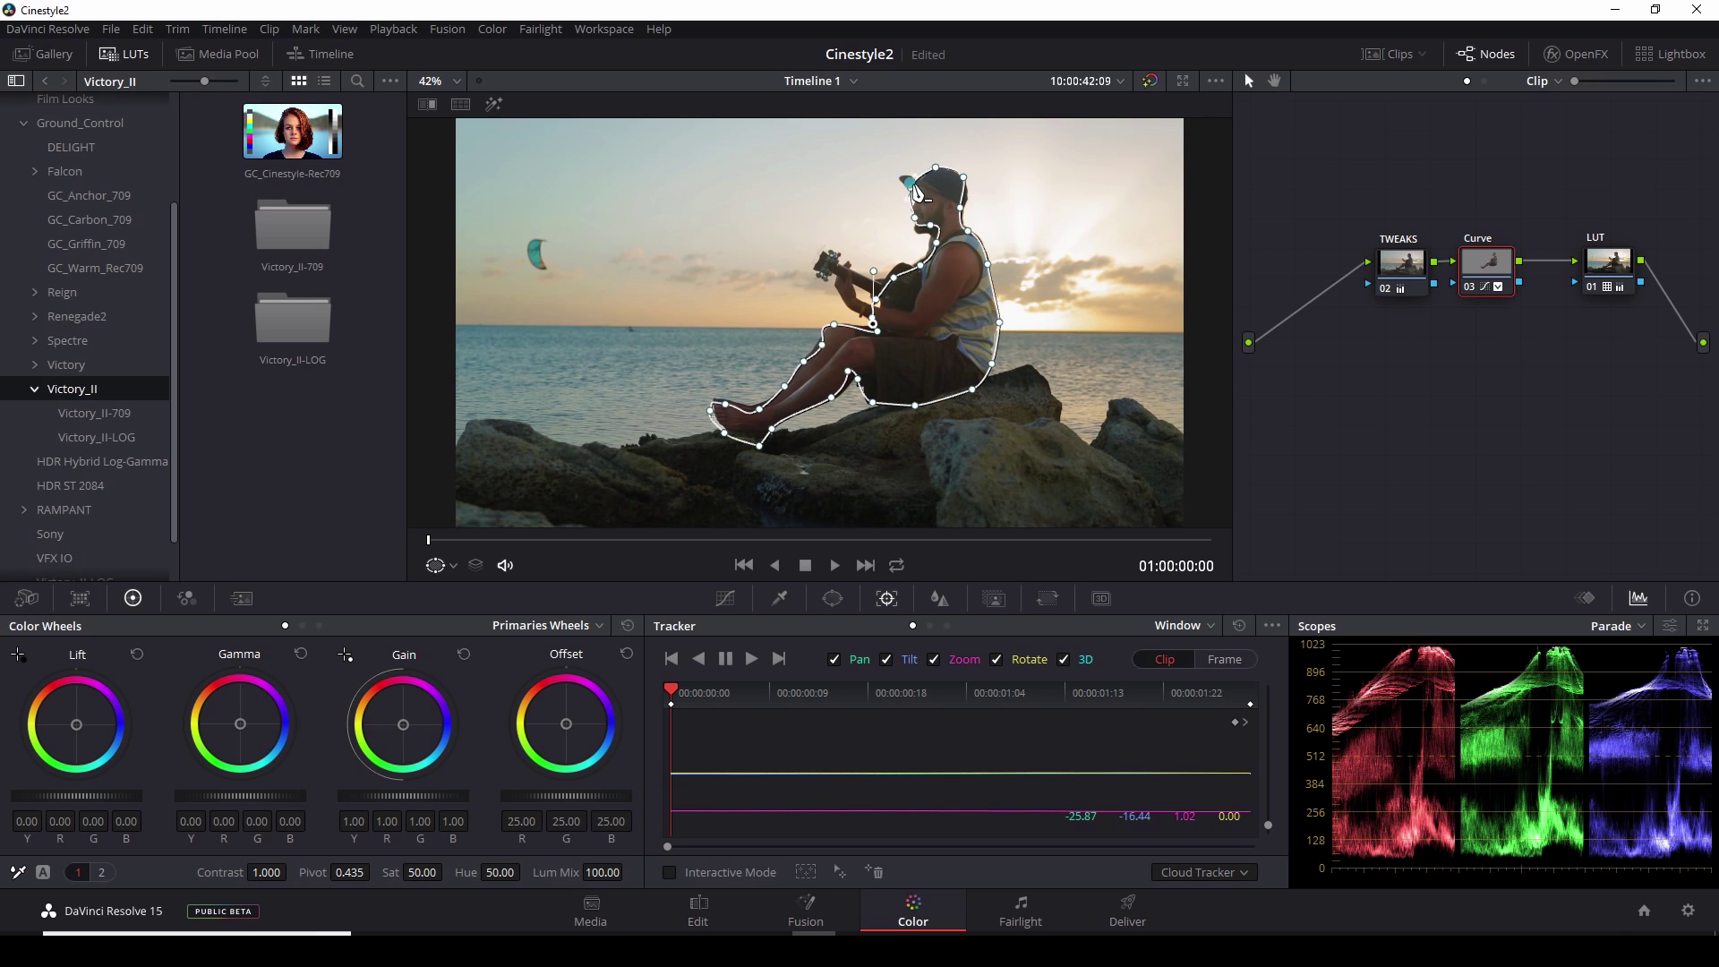
click(877, 323)
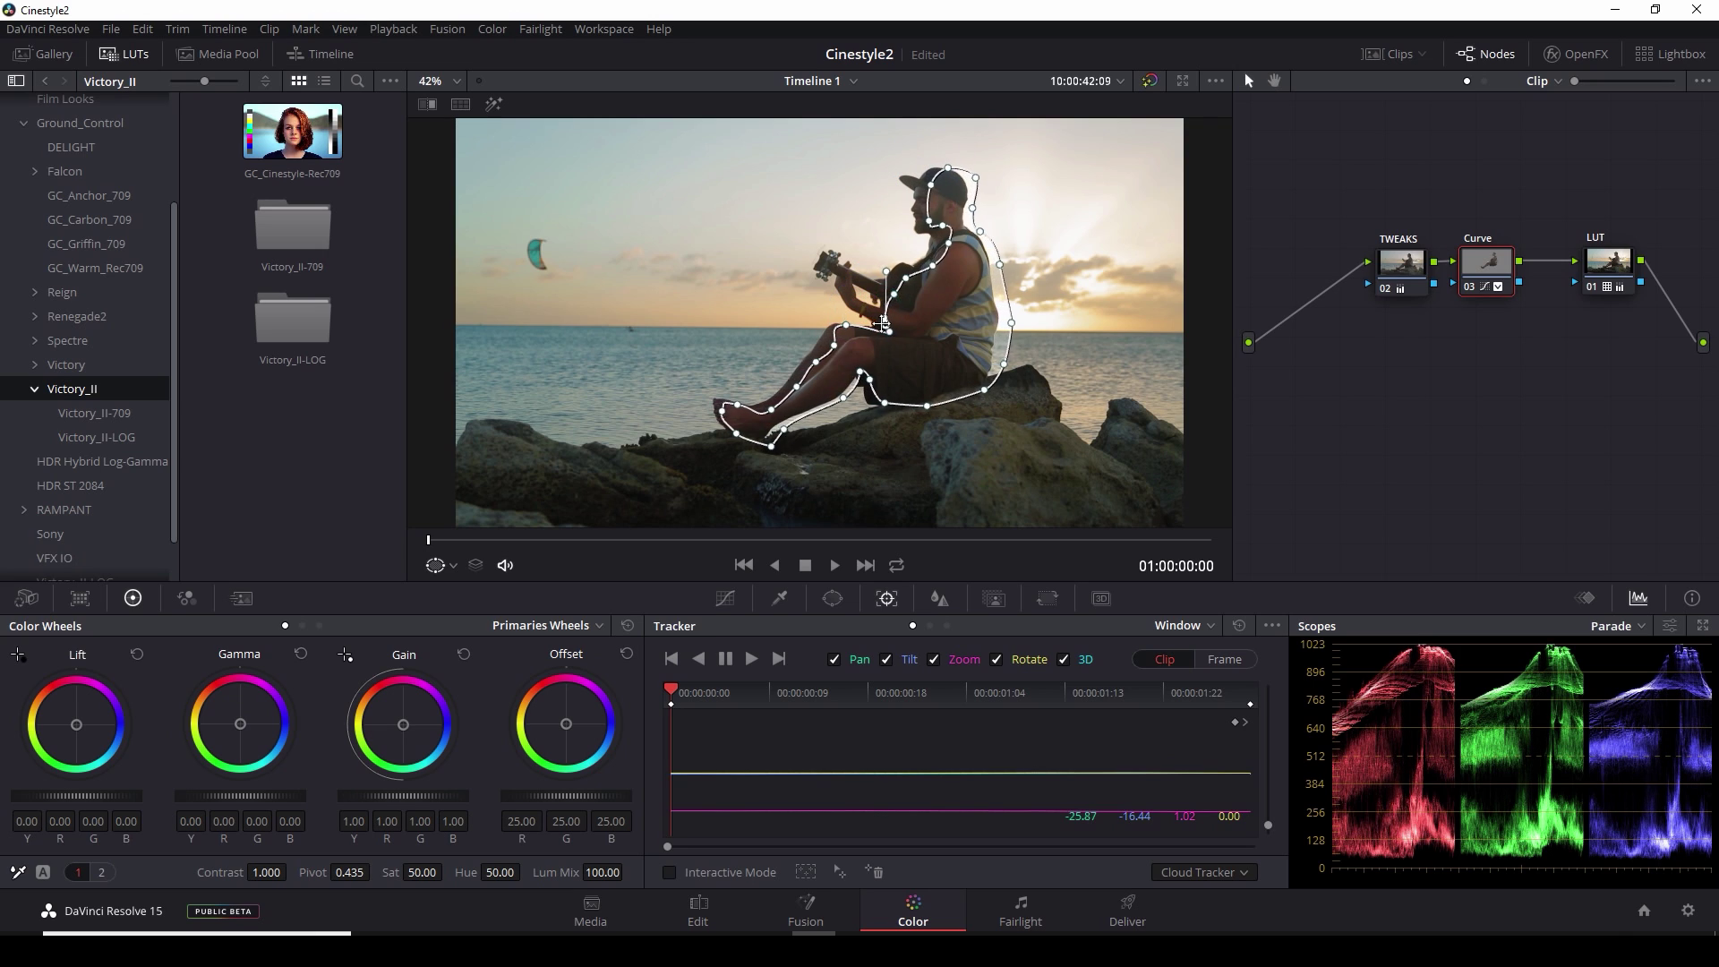
drag(920, 272, 881, 252)
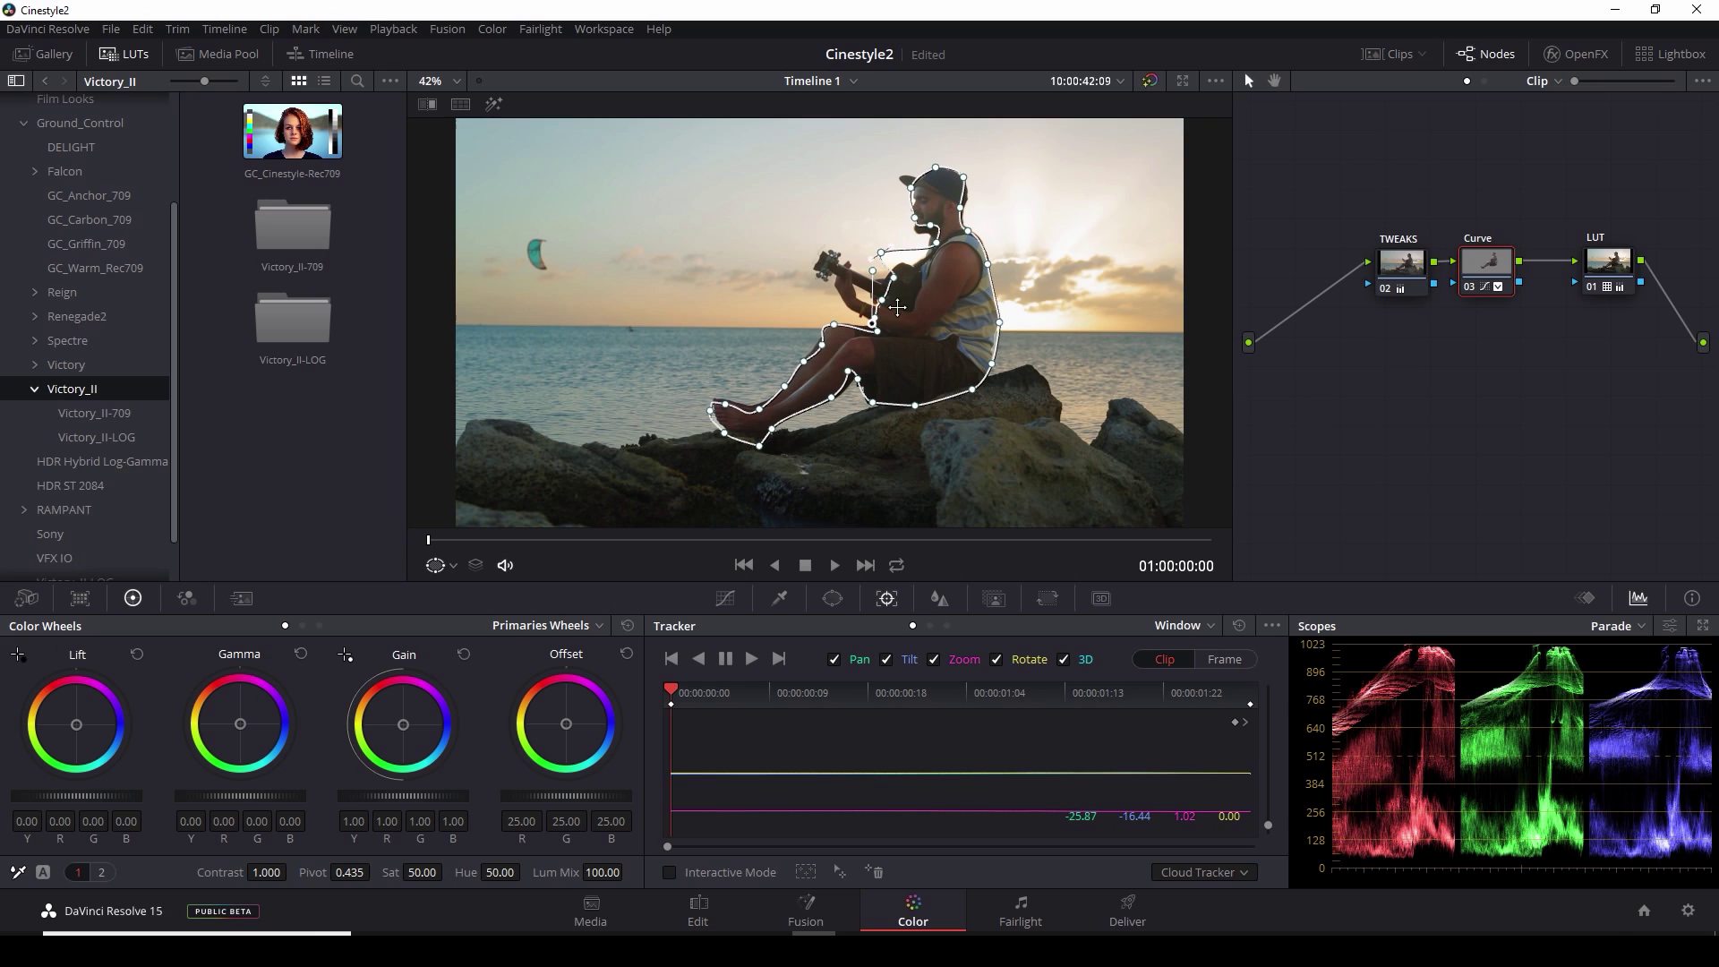
drag(987, 266, 999, 262)
click(726, 598)
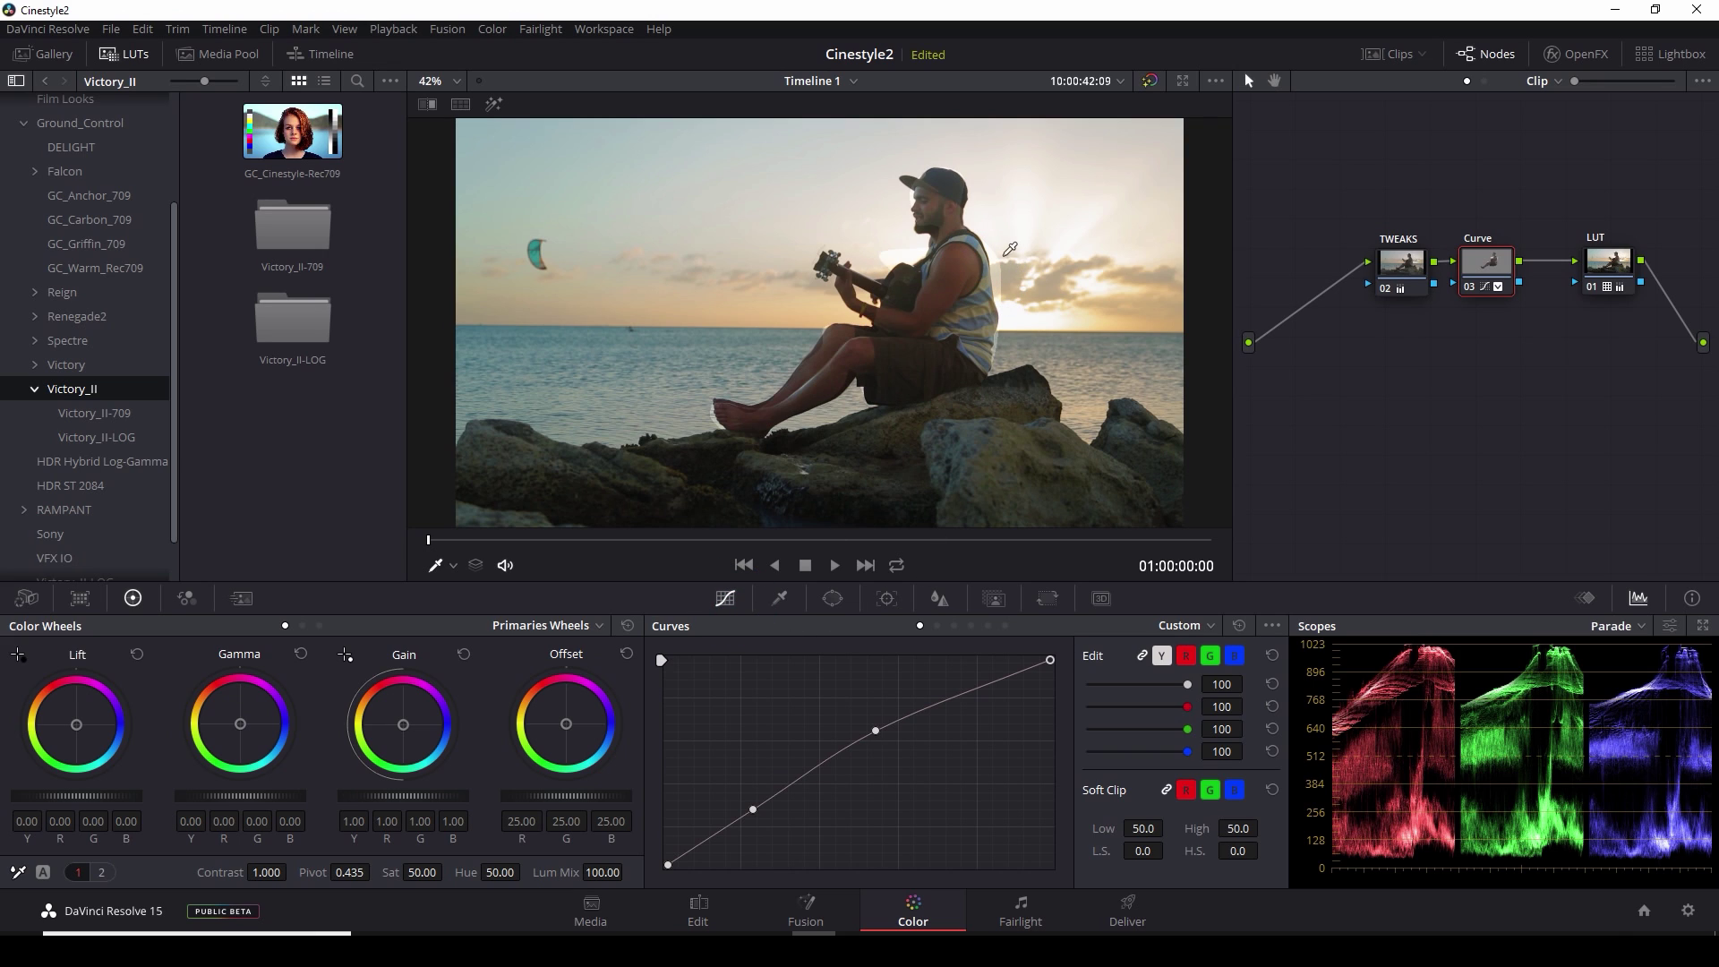
Set the window's Inside softness to 7.98 and pull the inner softness in near the guitar neck
click(833, 600)
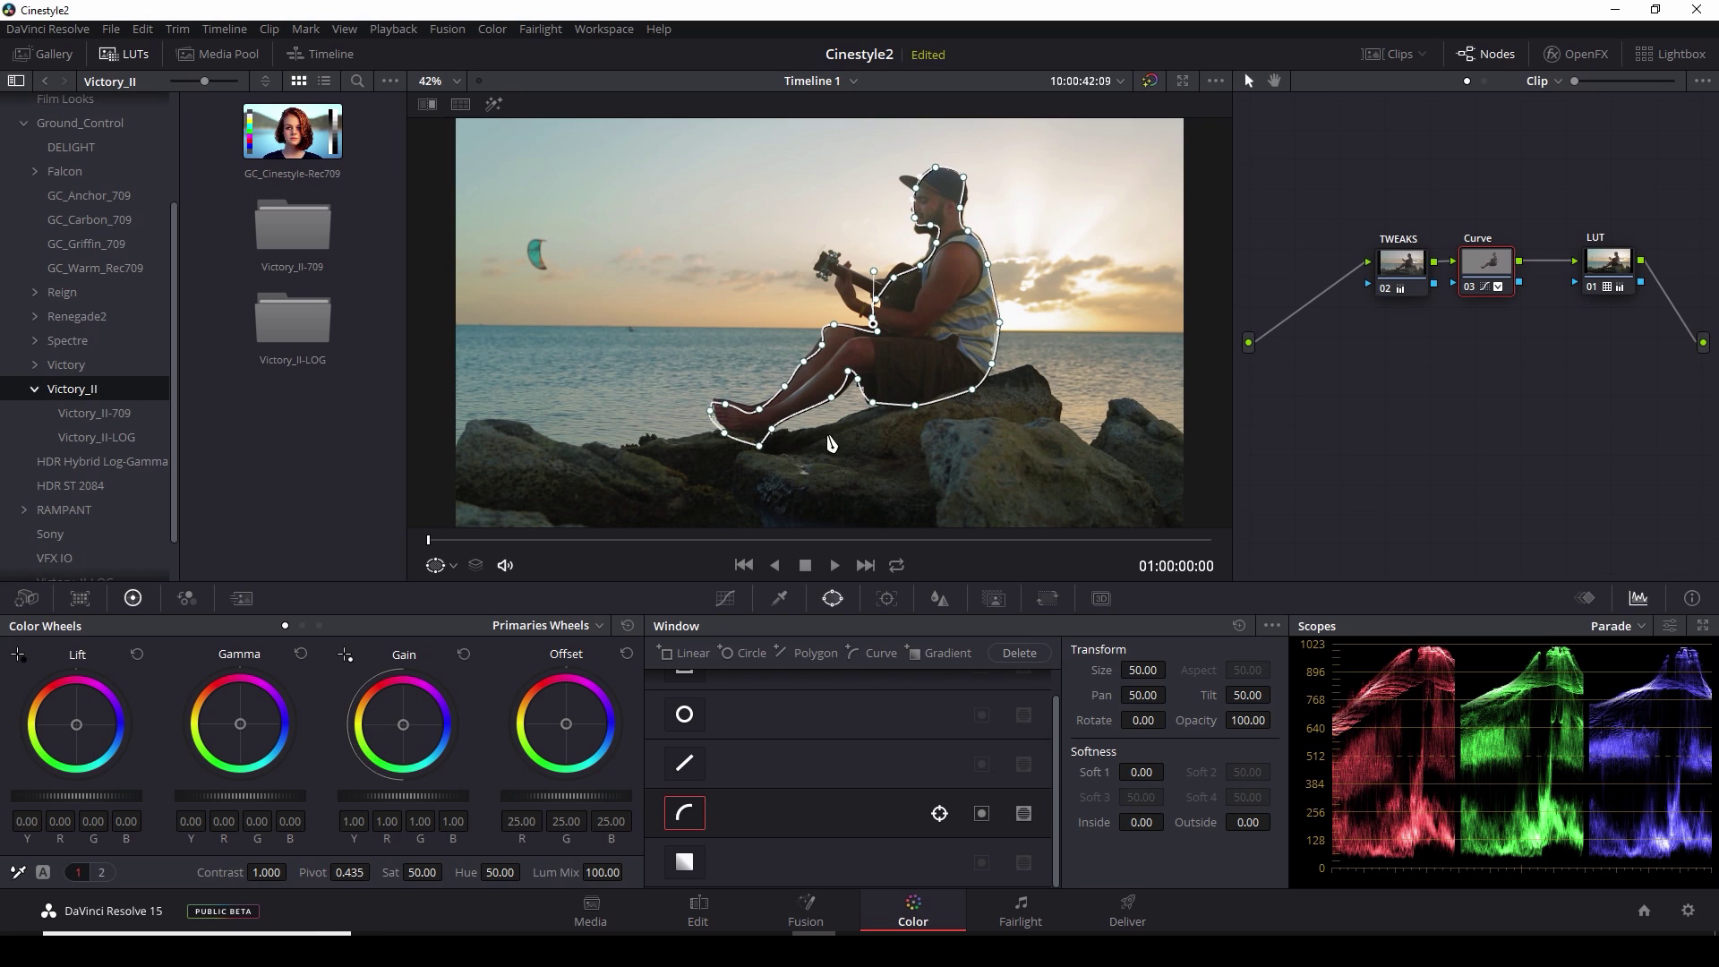
drag(474, 541, 425, 541)
drag(1140, 822, 1195, 822)
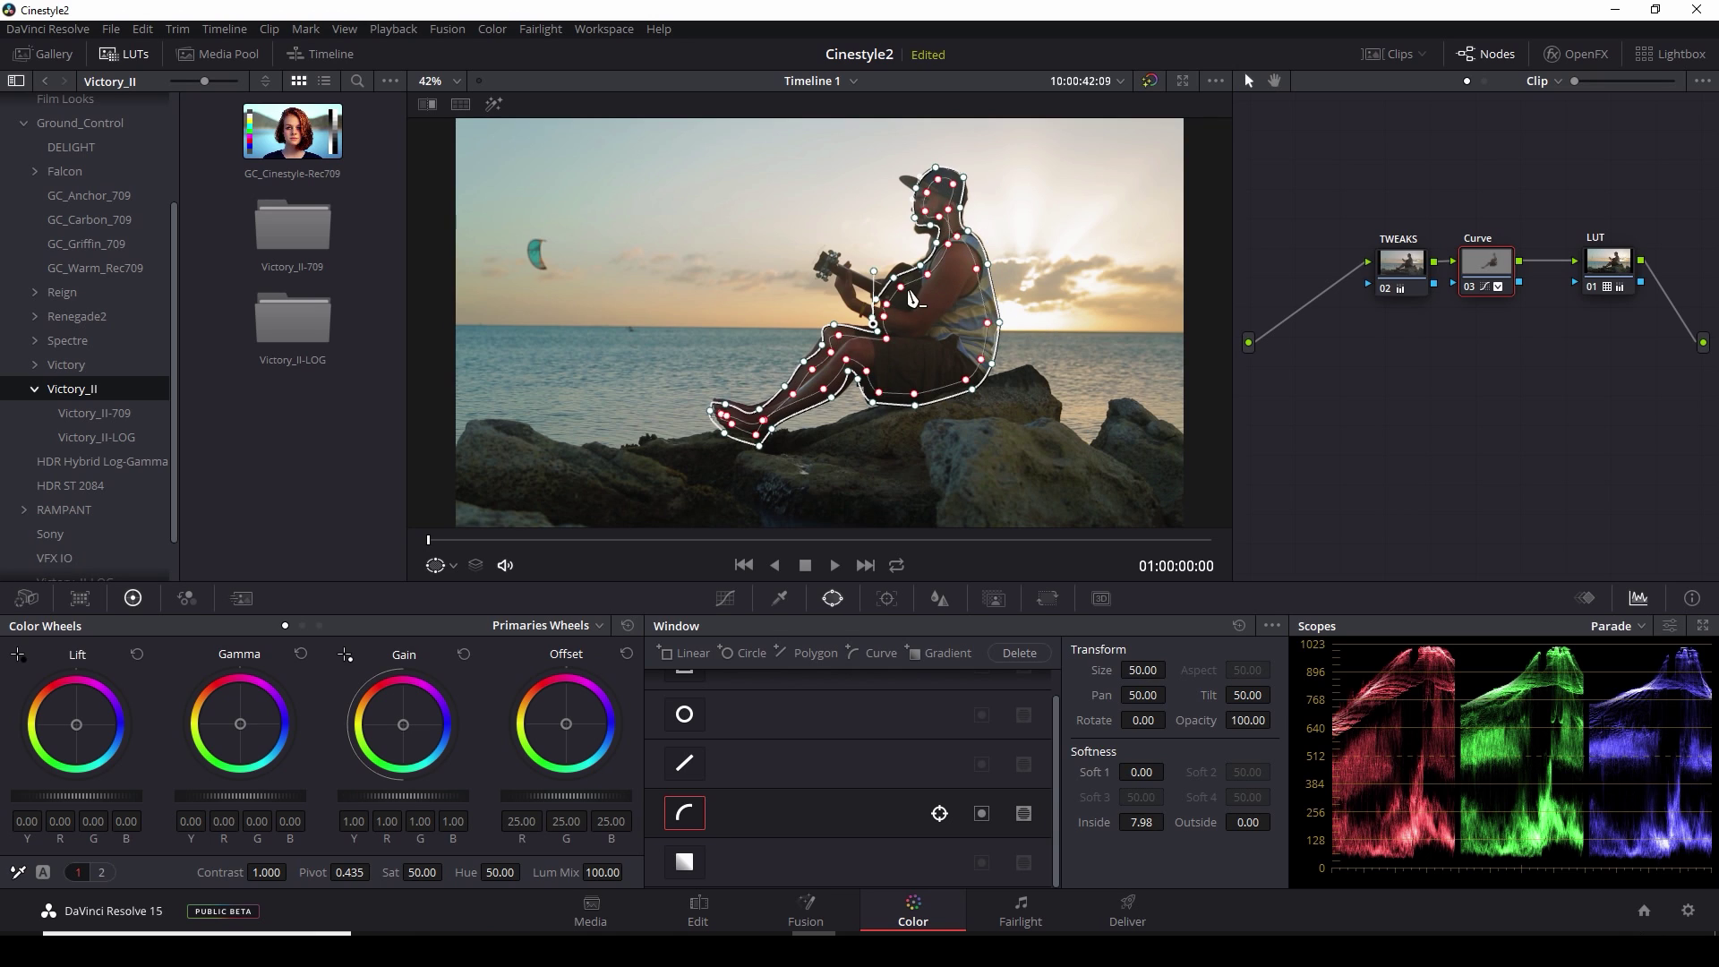
drag(931, 282, 903, 324)
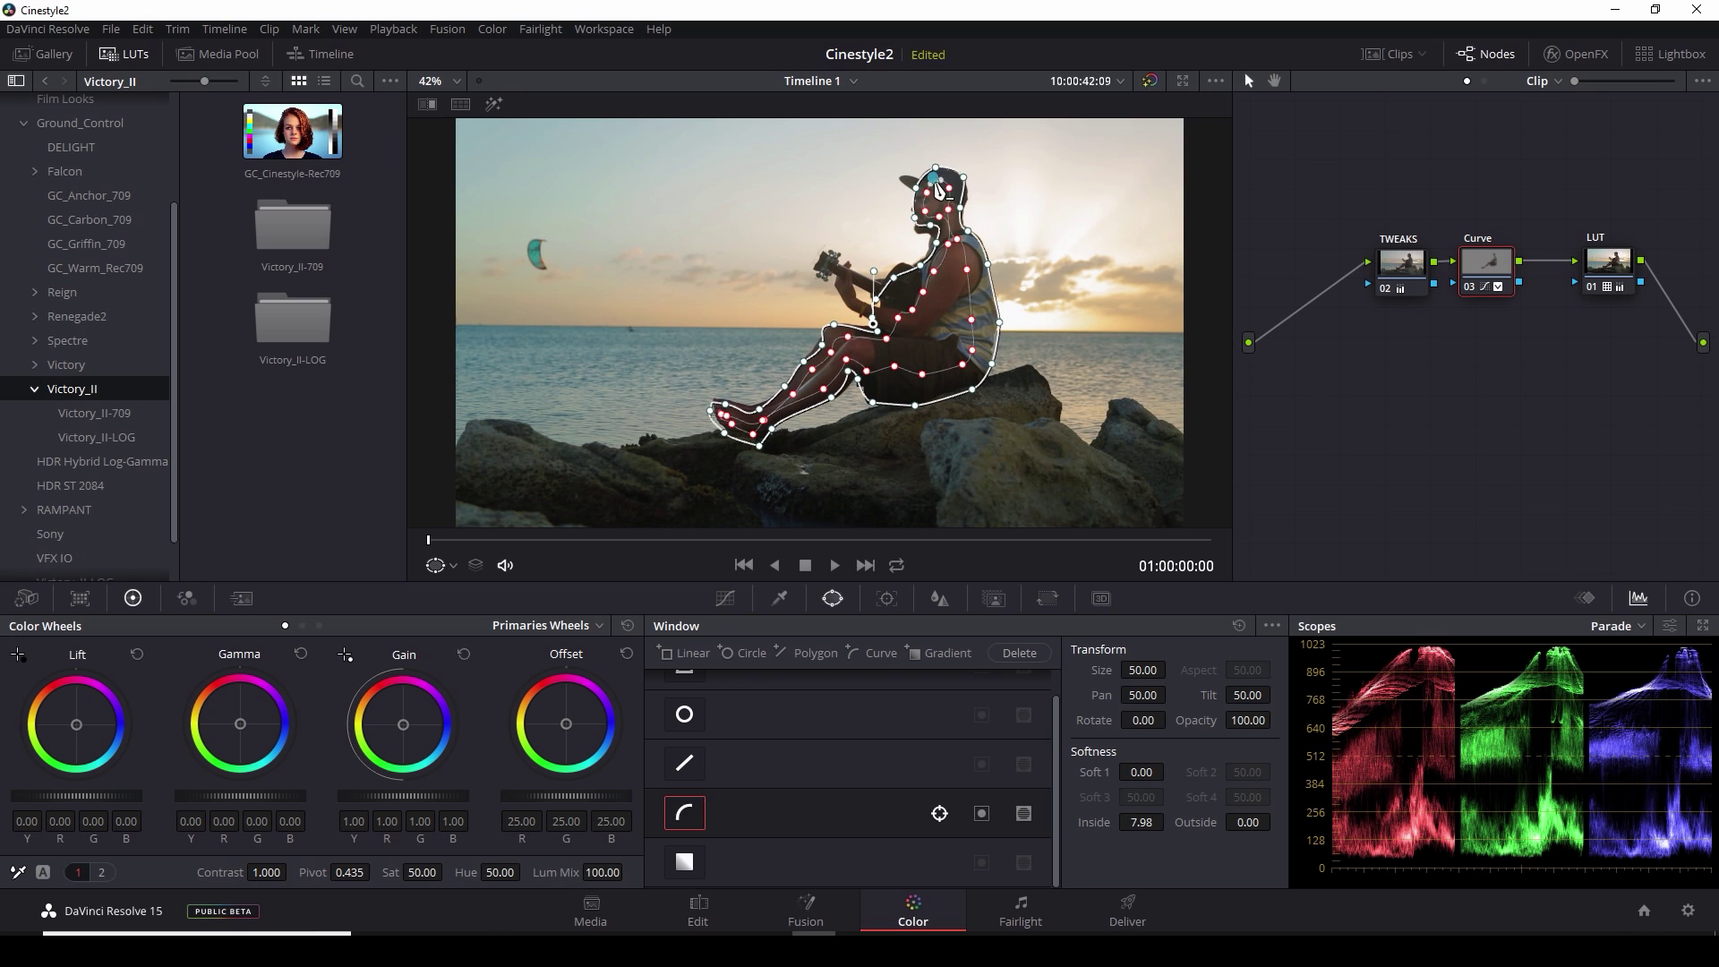
key(alt+shift+c)
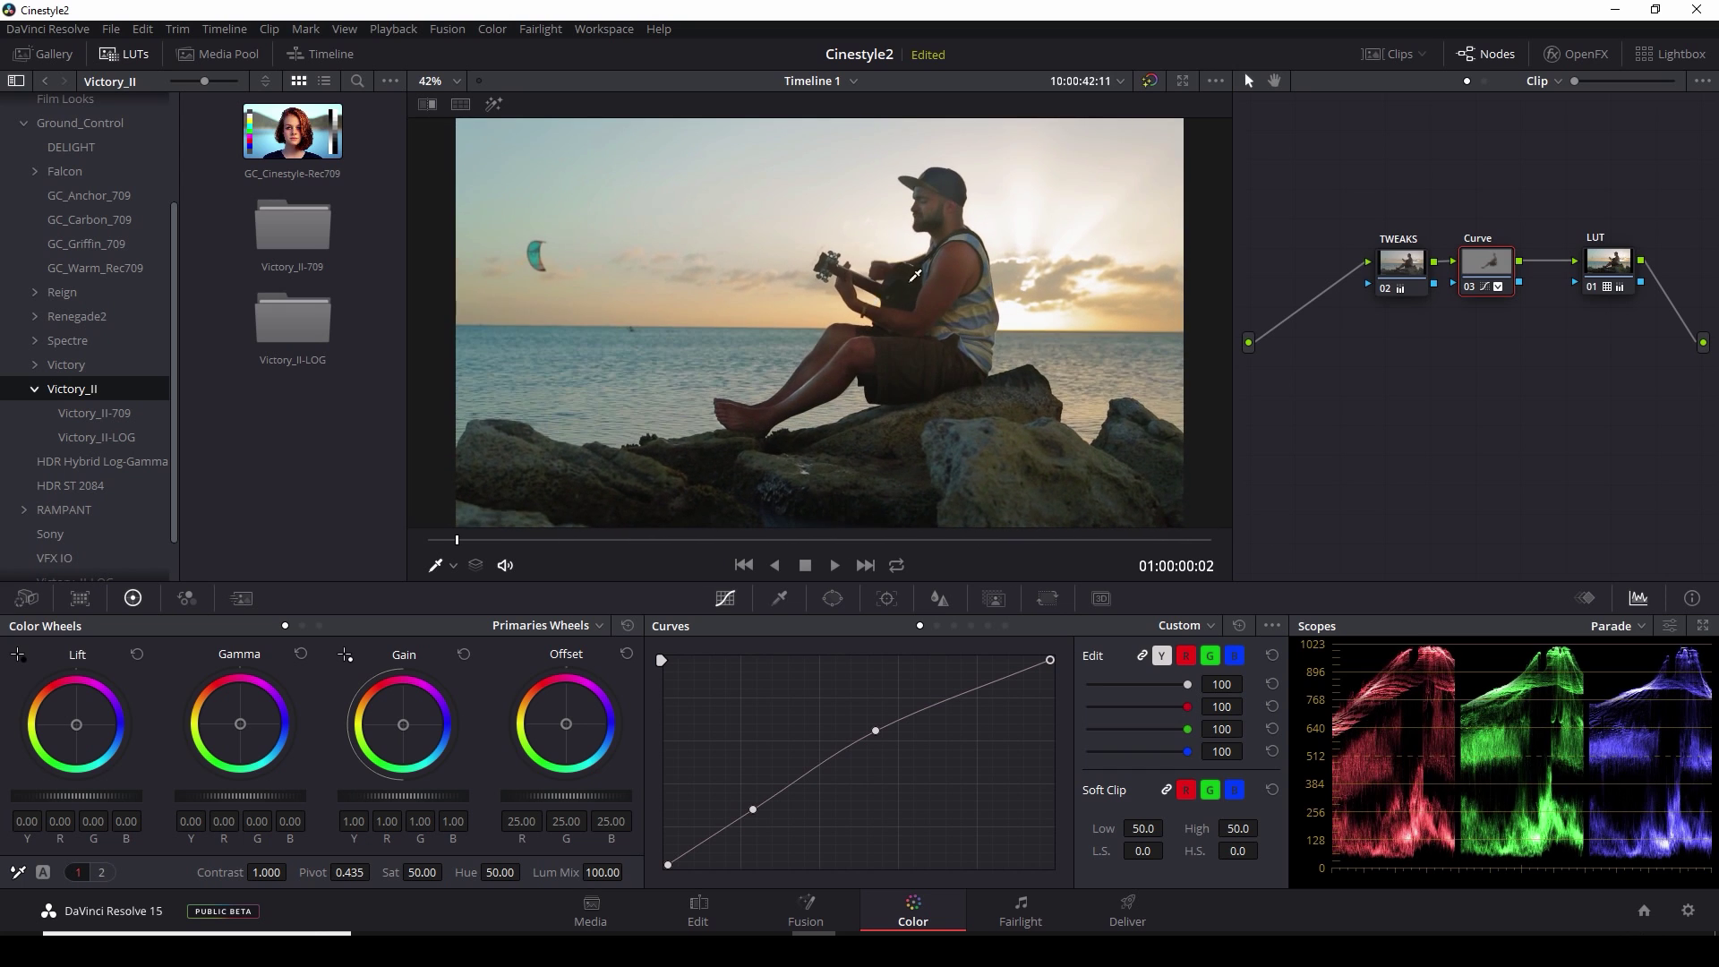
scroll(976, 311, up, 3)
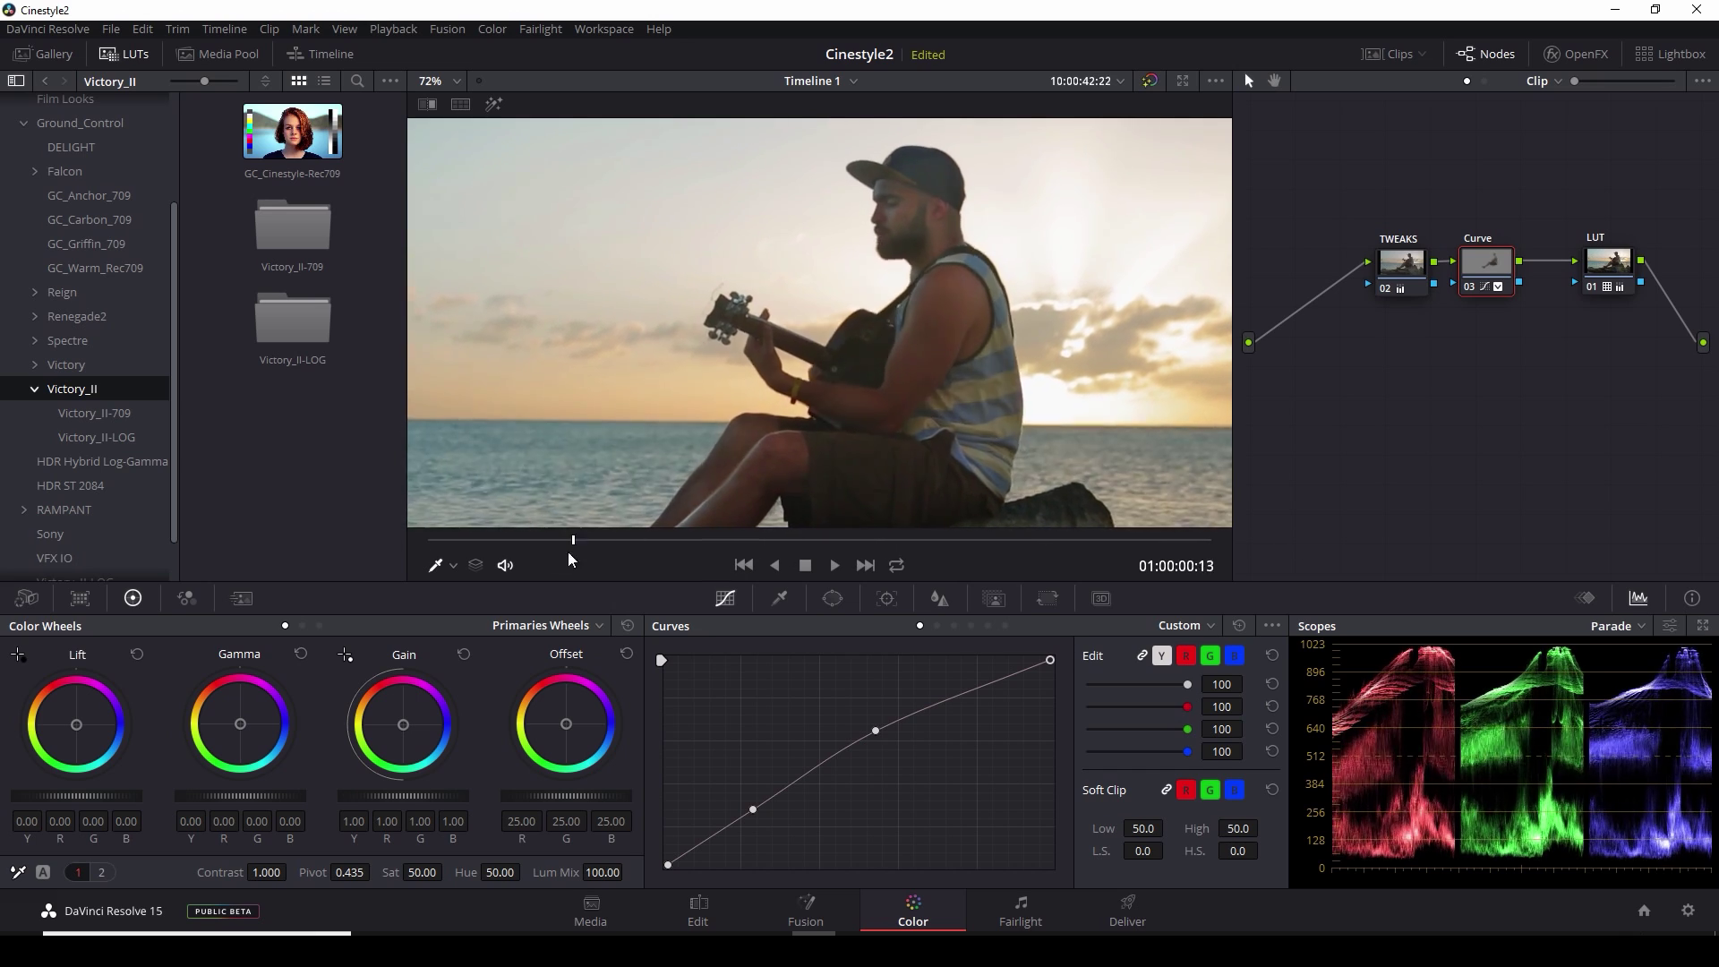
drag(1216, 562, 1288, 557)
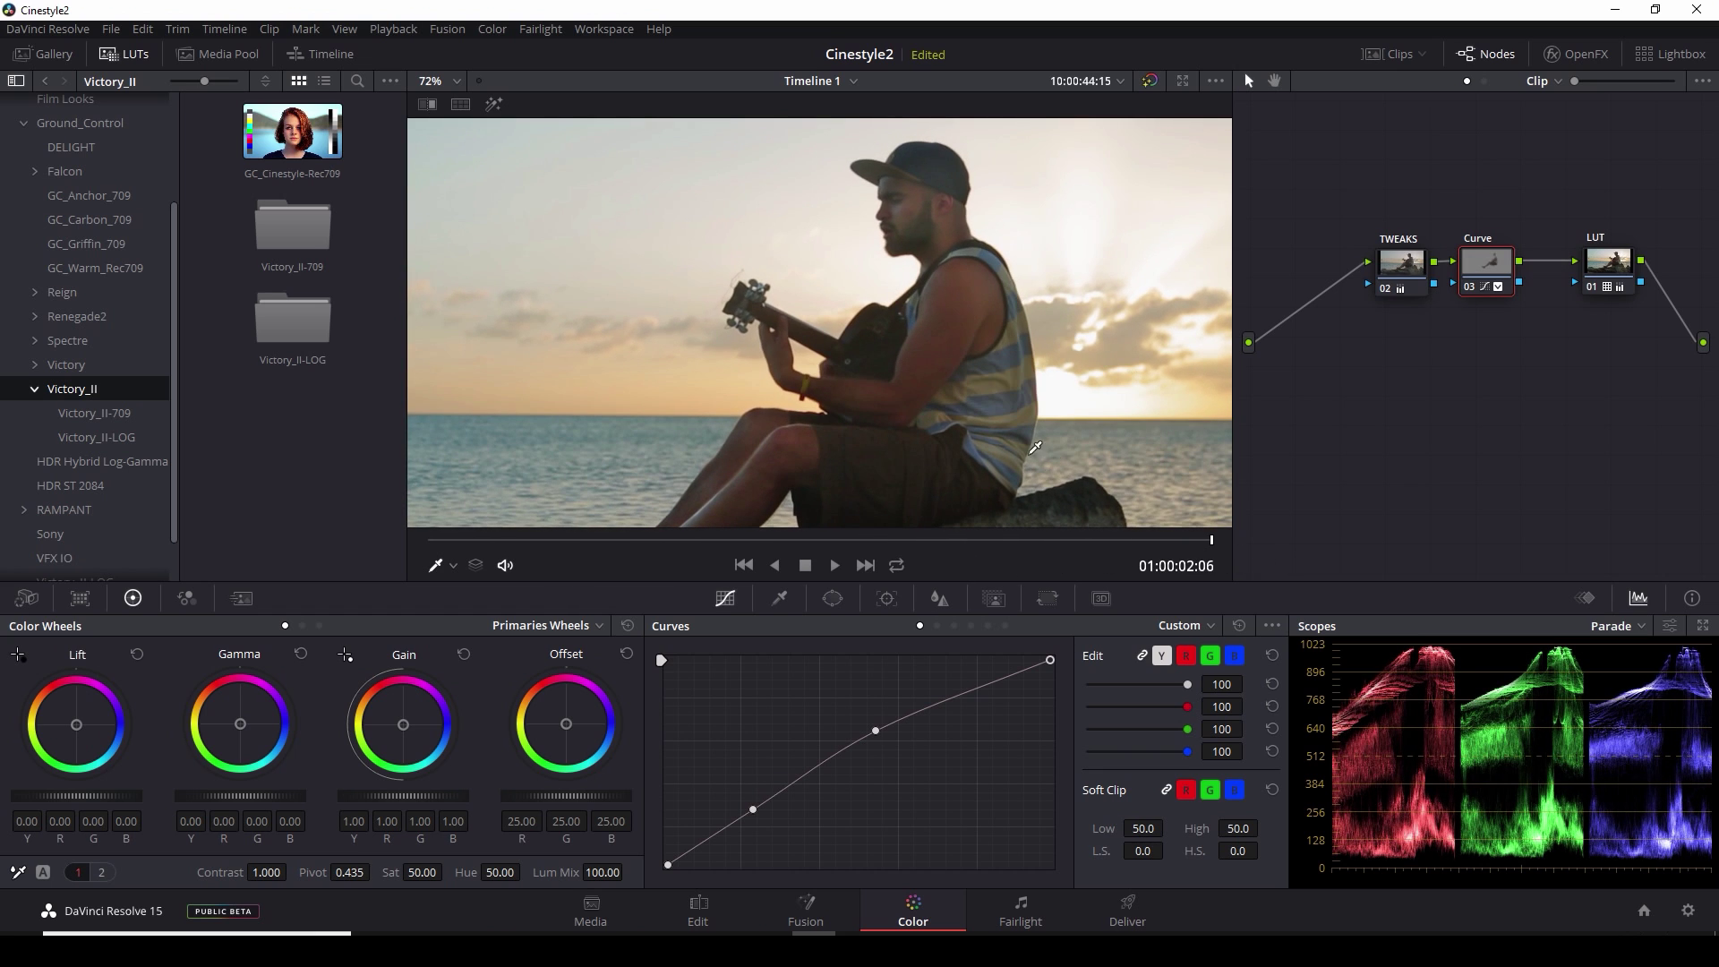
drag(1142, 544, 1037, 547)
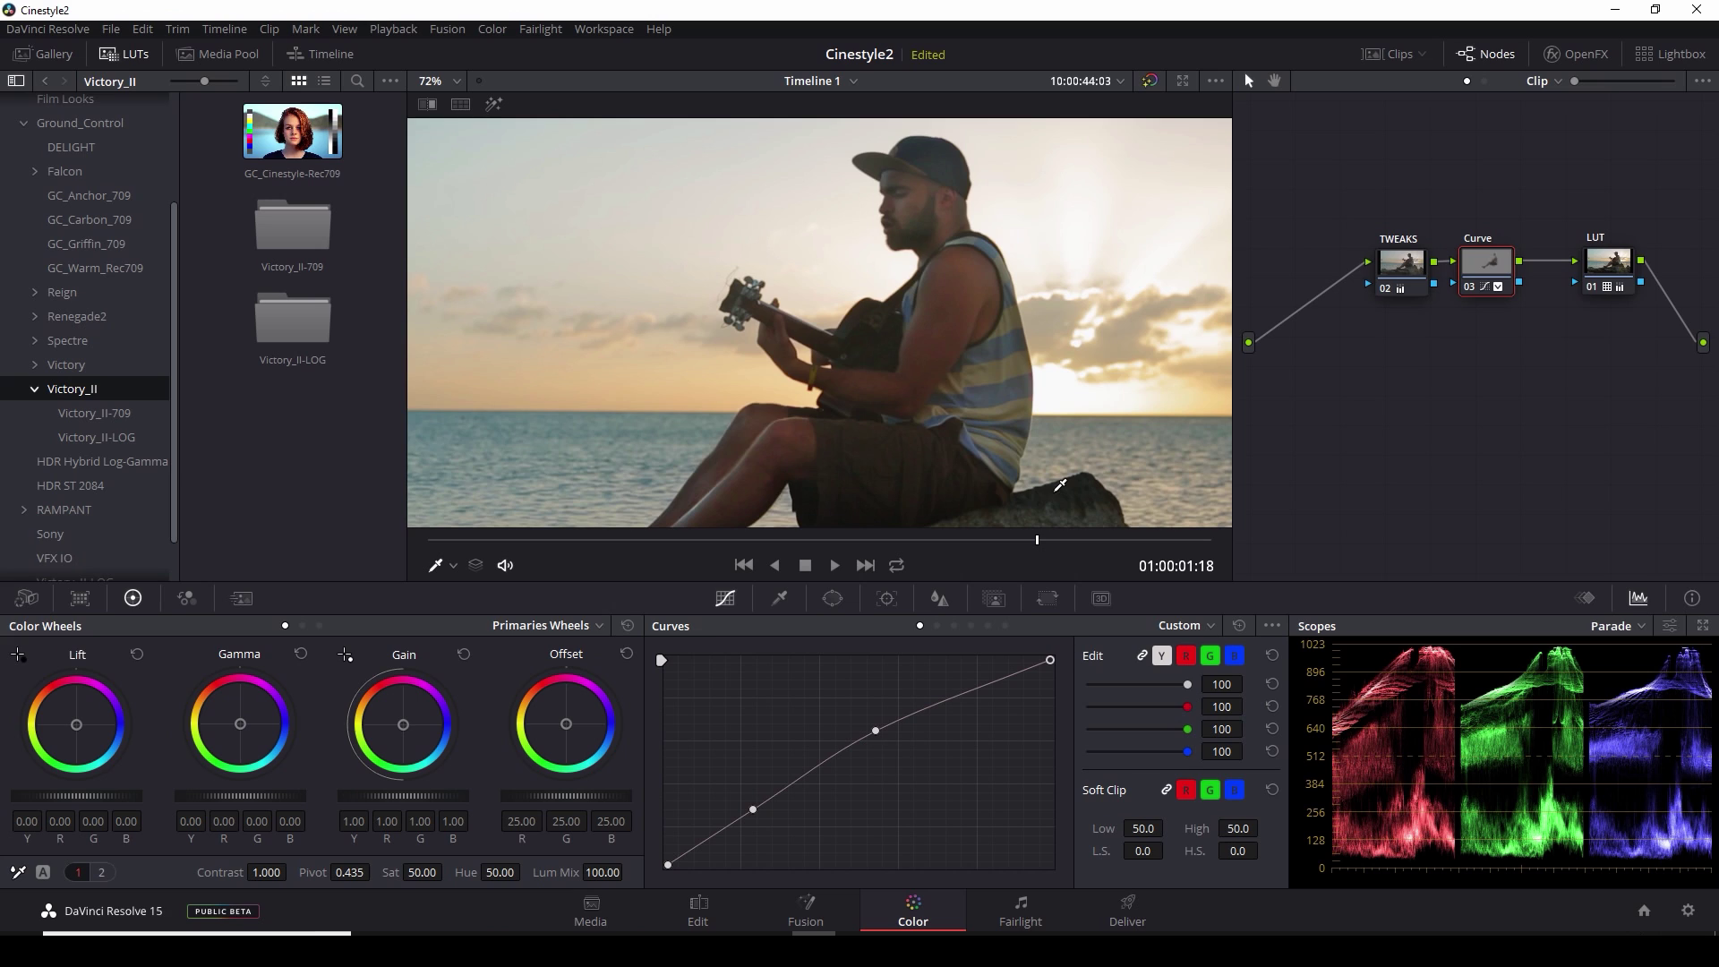
click(1468, 285)
click(1470, 285)
click(1472, 285)
click(1472, 285)
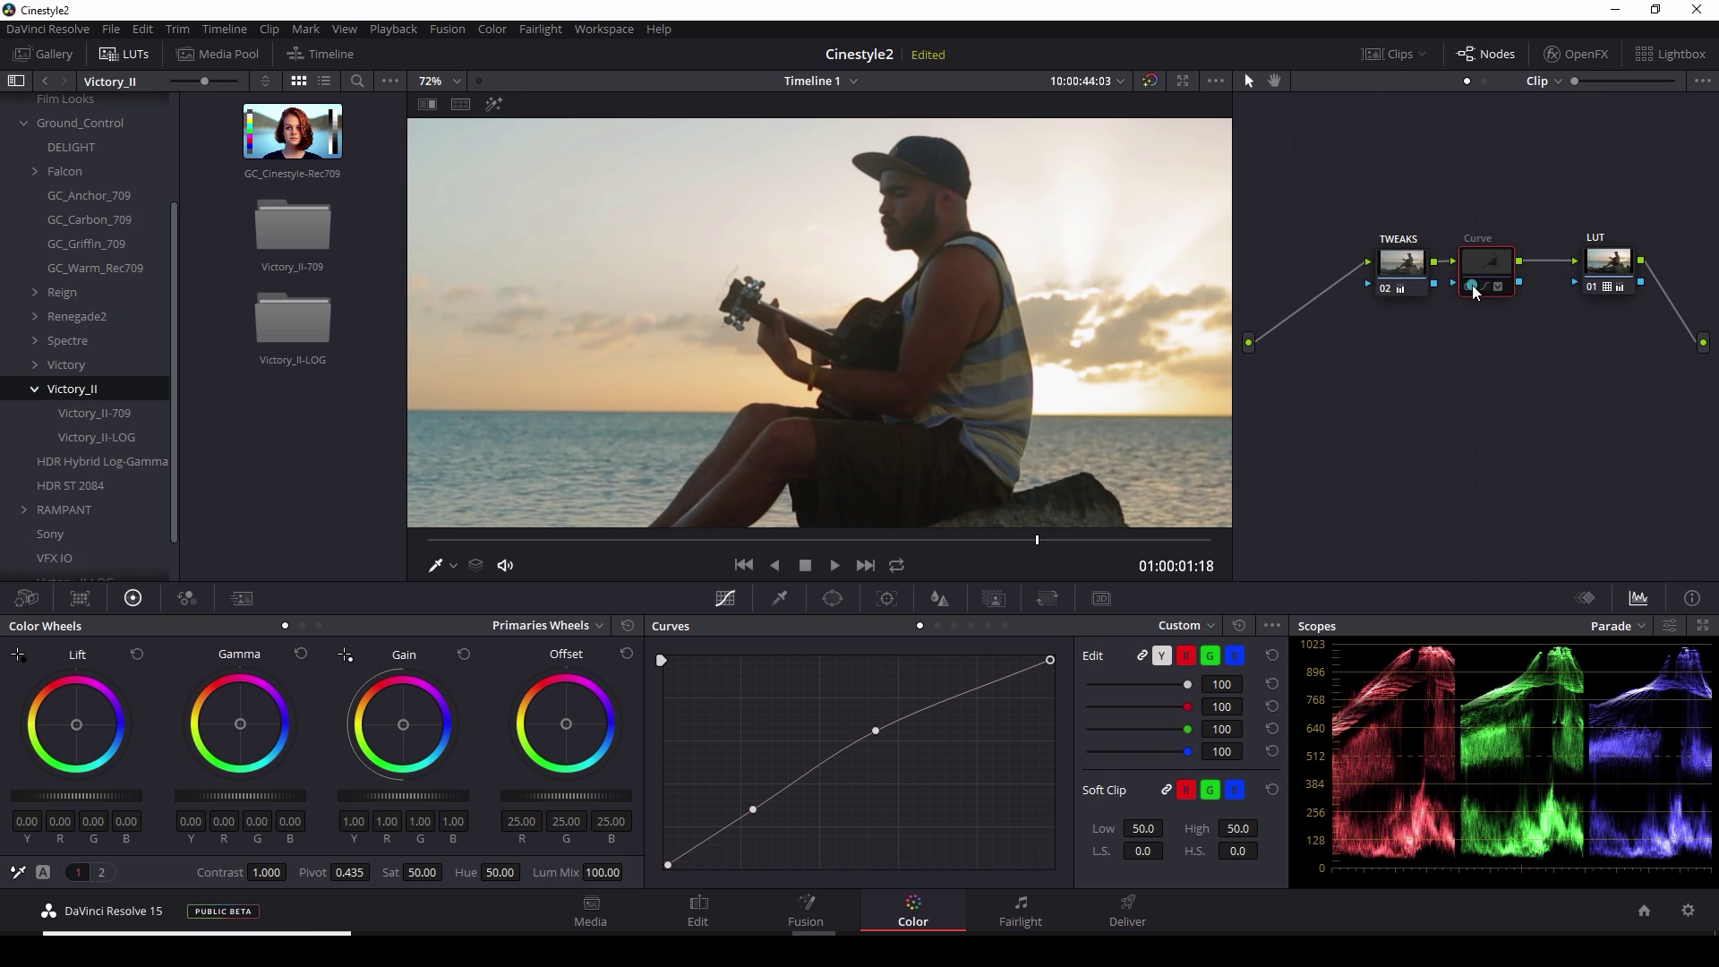
click(1472, 284)
click(1472, 284)
click(1472, 285)
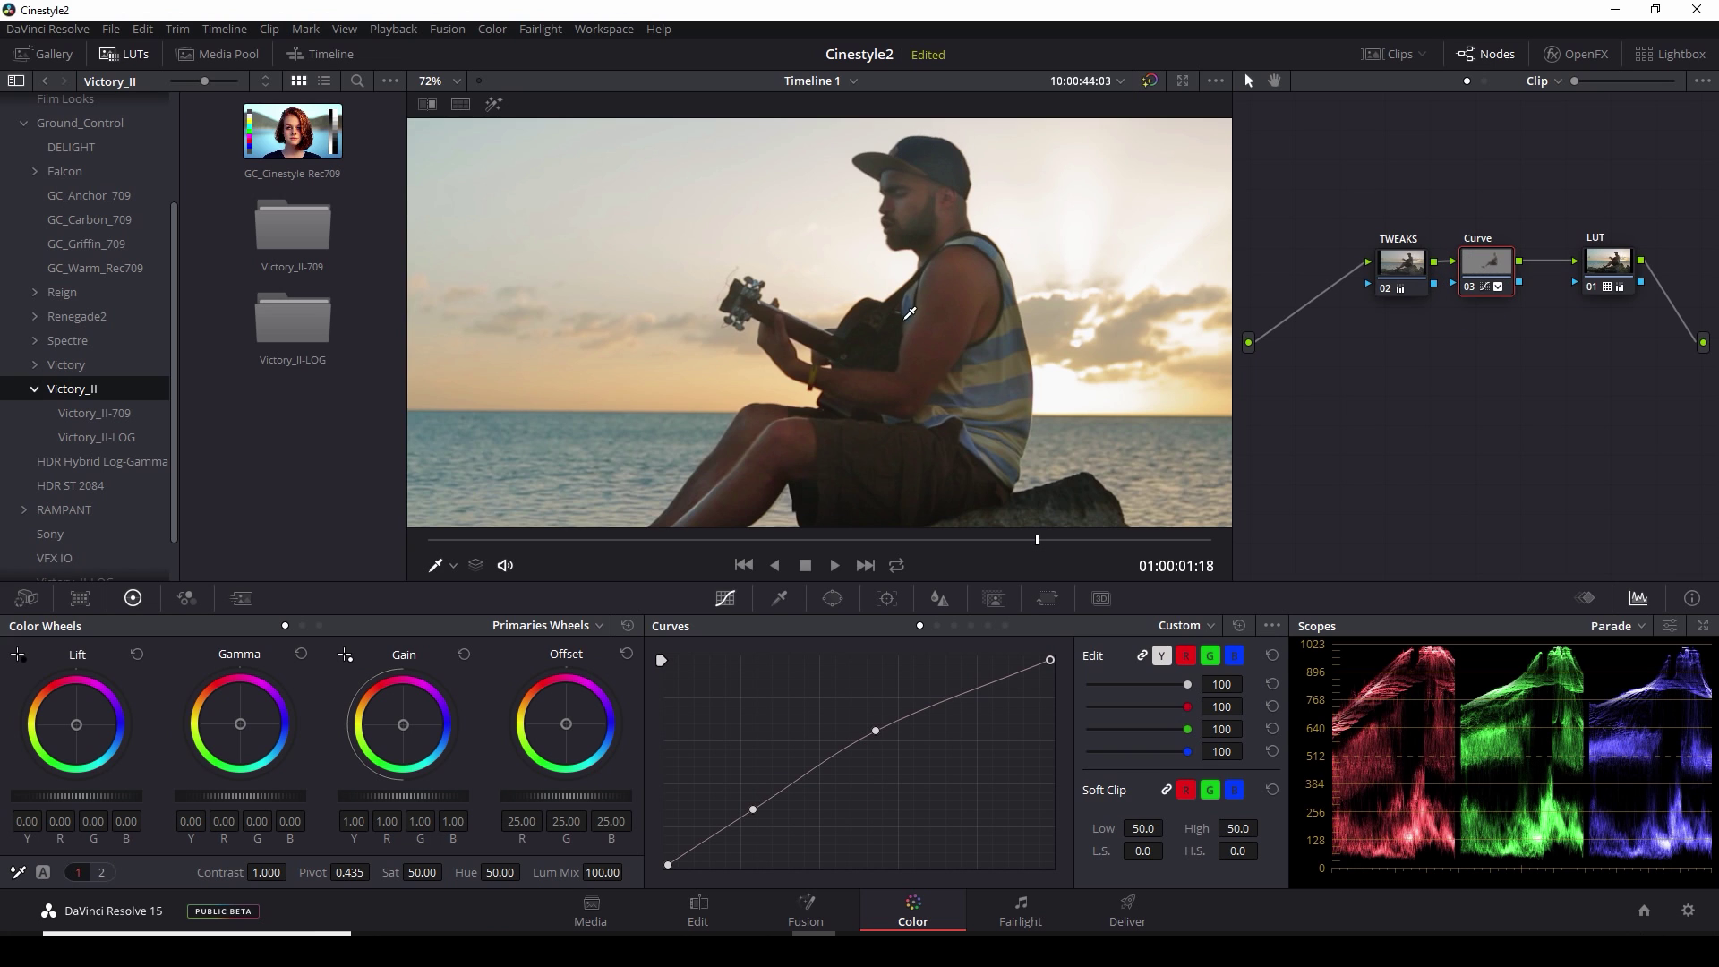
Refit the curve window's shoulder, face, ankle, knee and thigh points to hug the guitarist's legs
drag(1039, 542, 1153, 541)
click(832, 598)
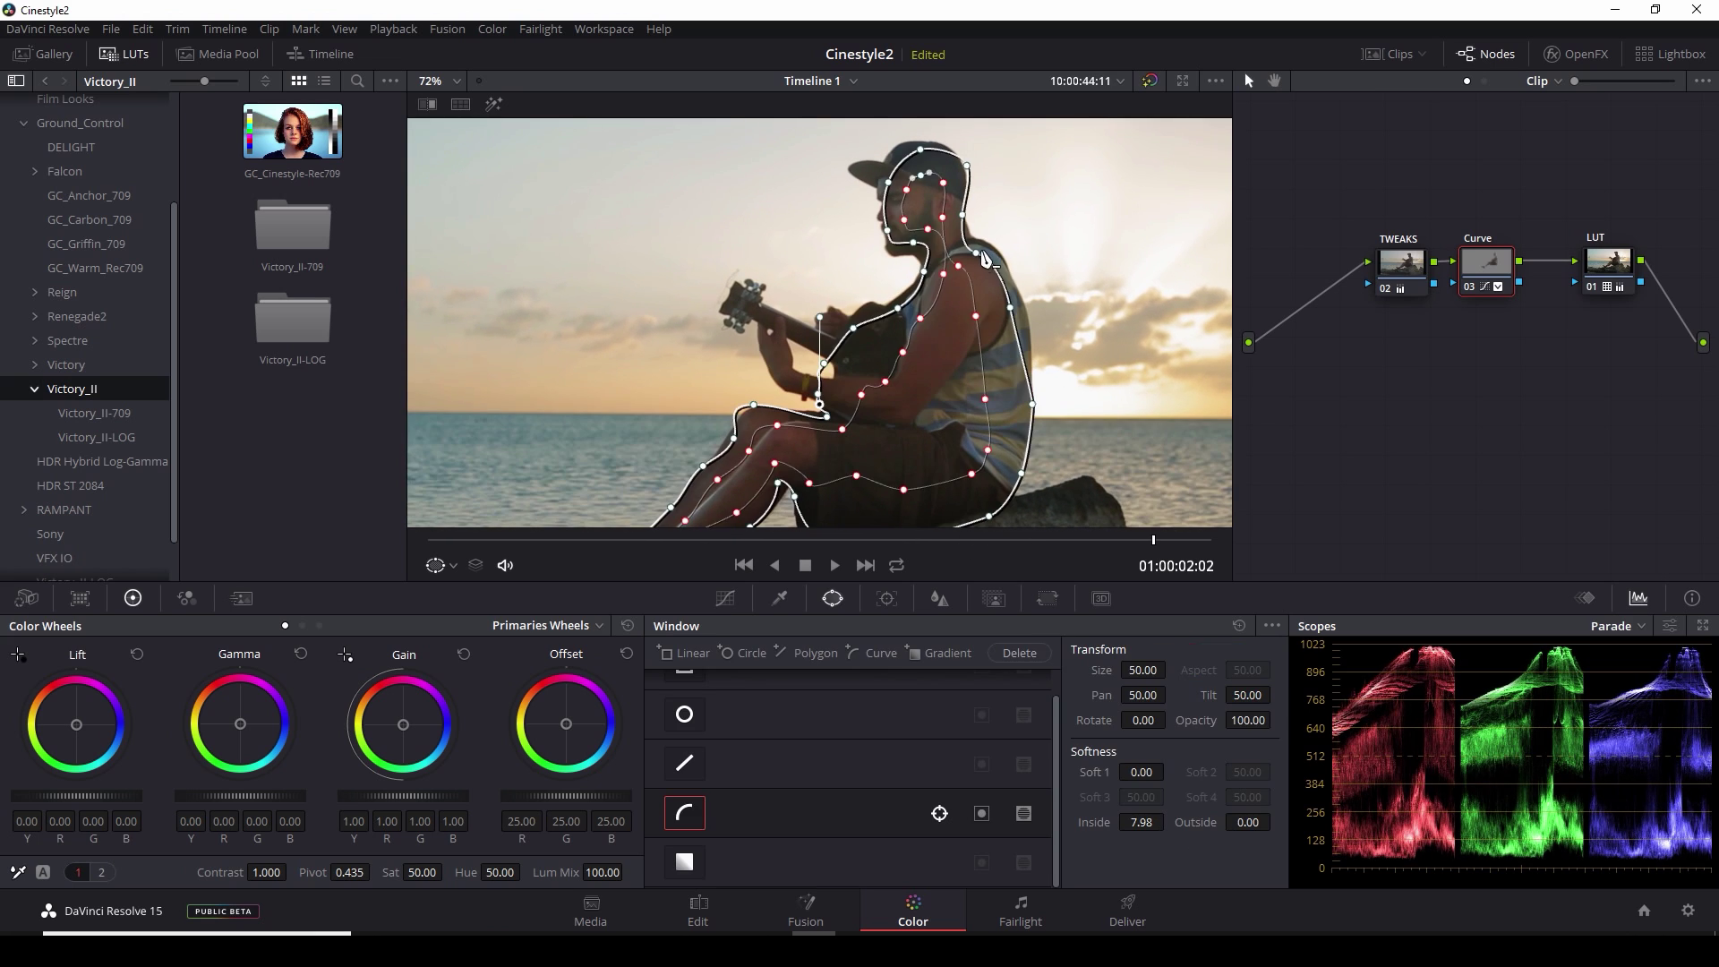
drag(976, 253, 916, 207)
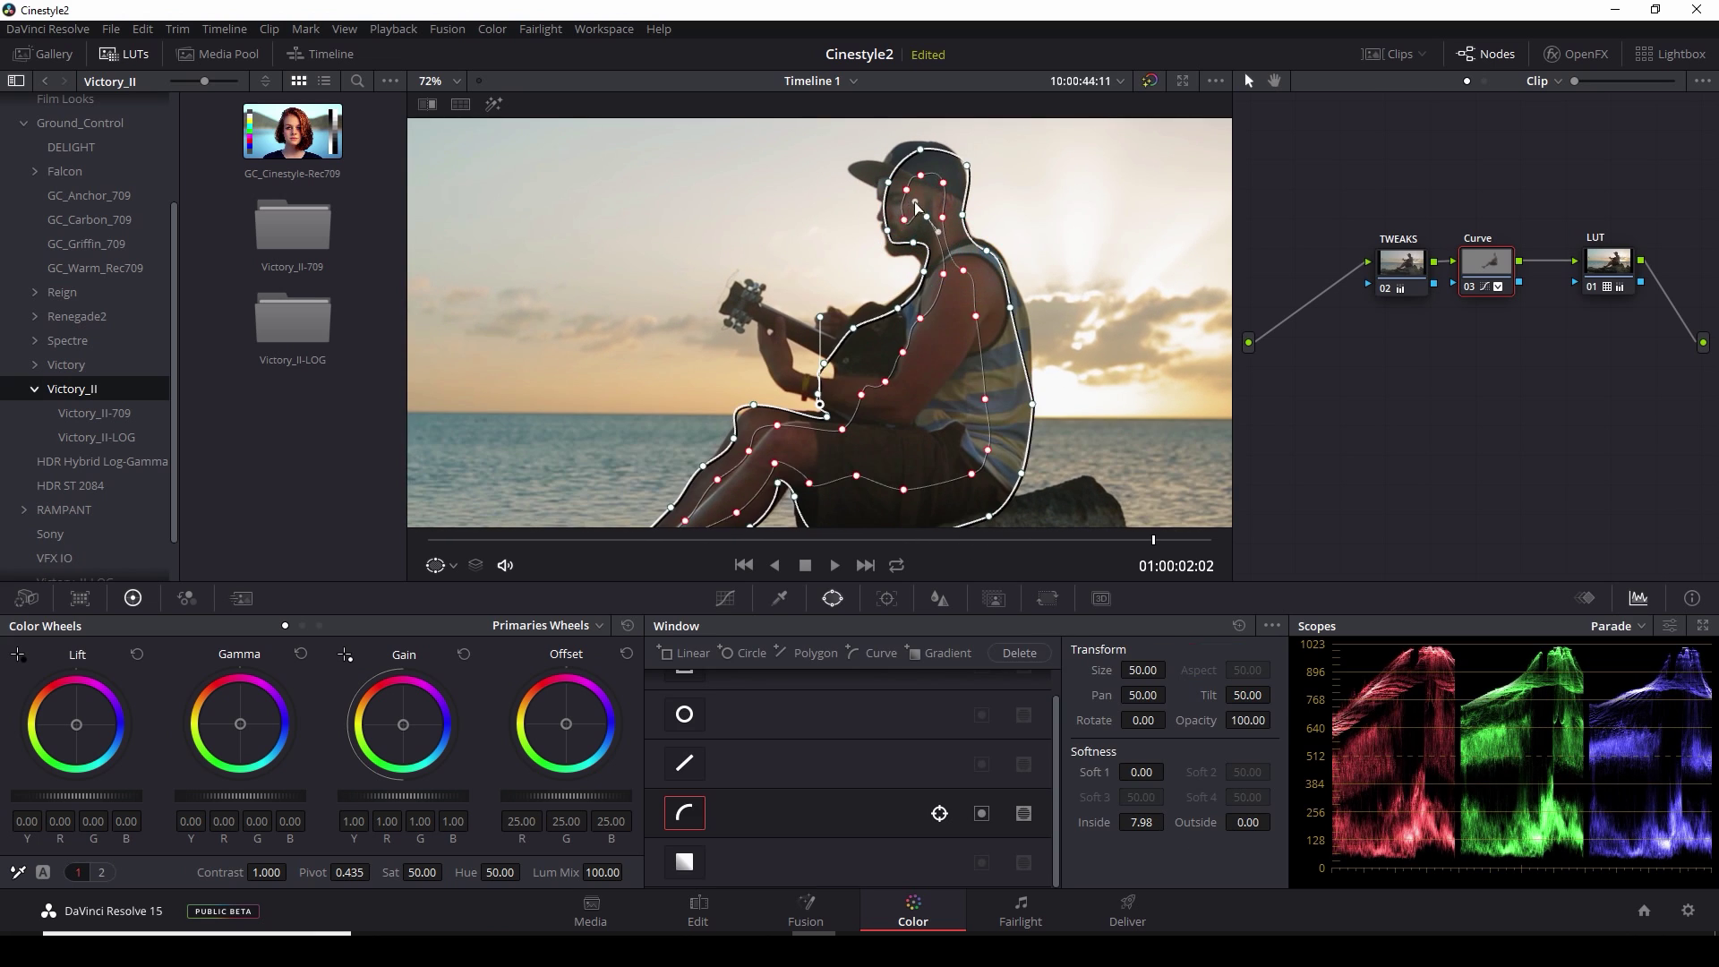
drag(857, 475, 806, 464)
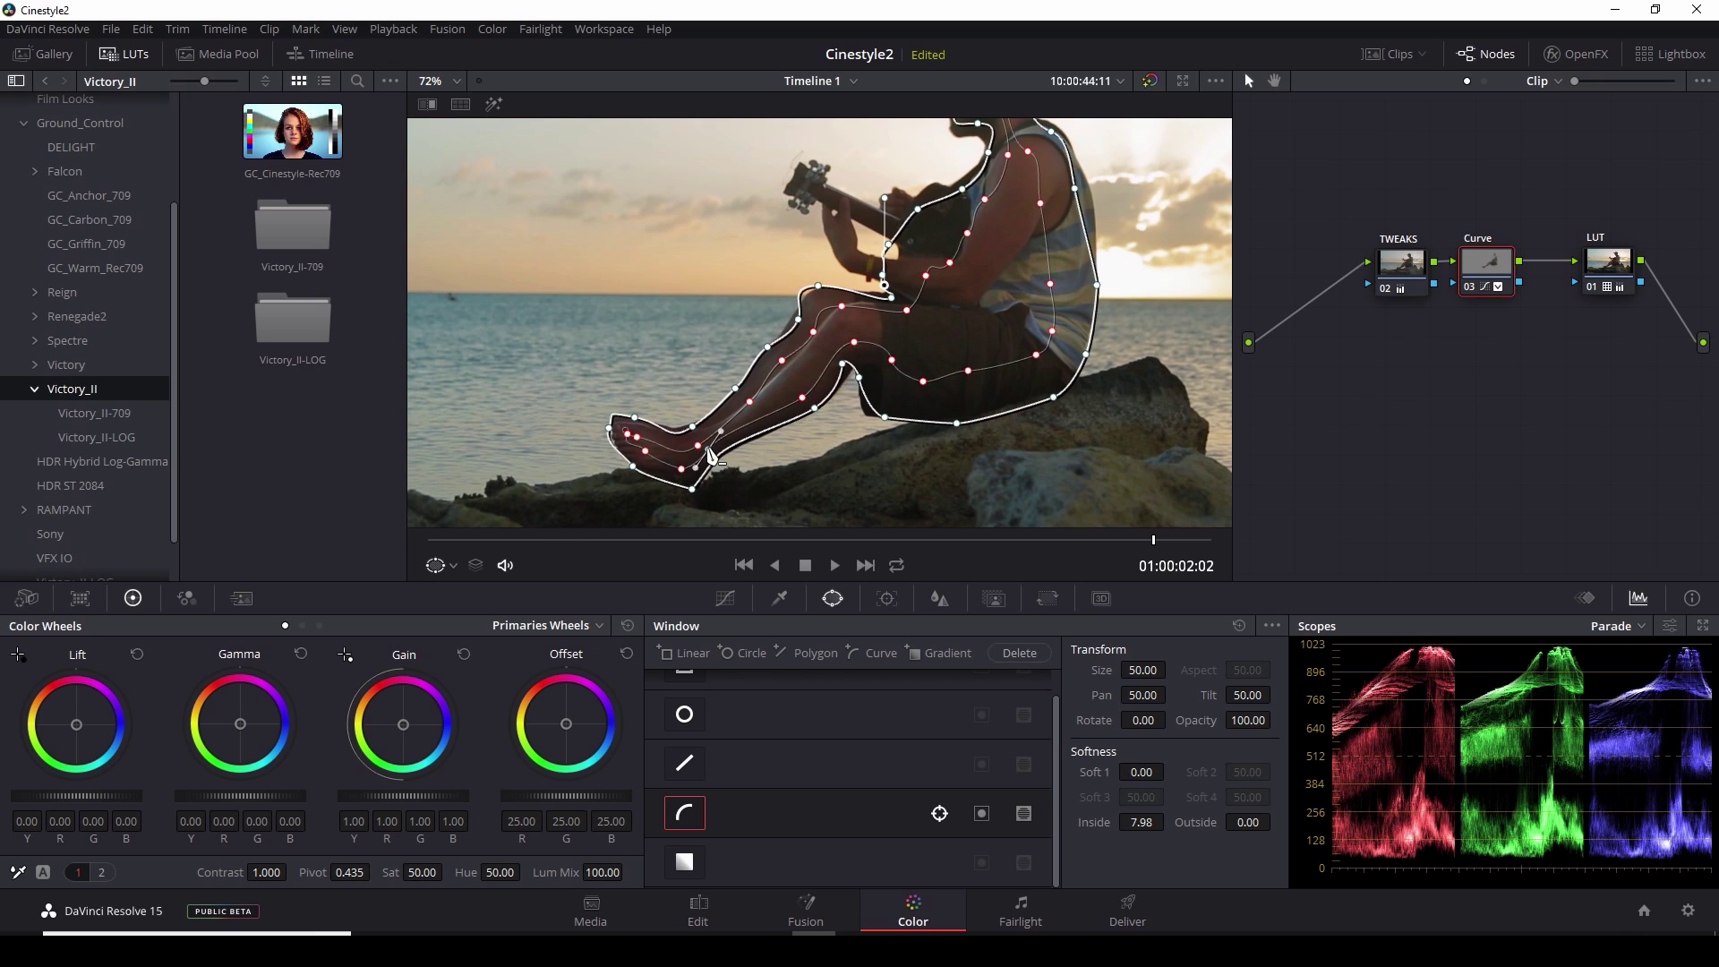
drag(710, 454, 699, 445)
click(784, 363)
click(842, 305)
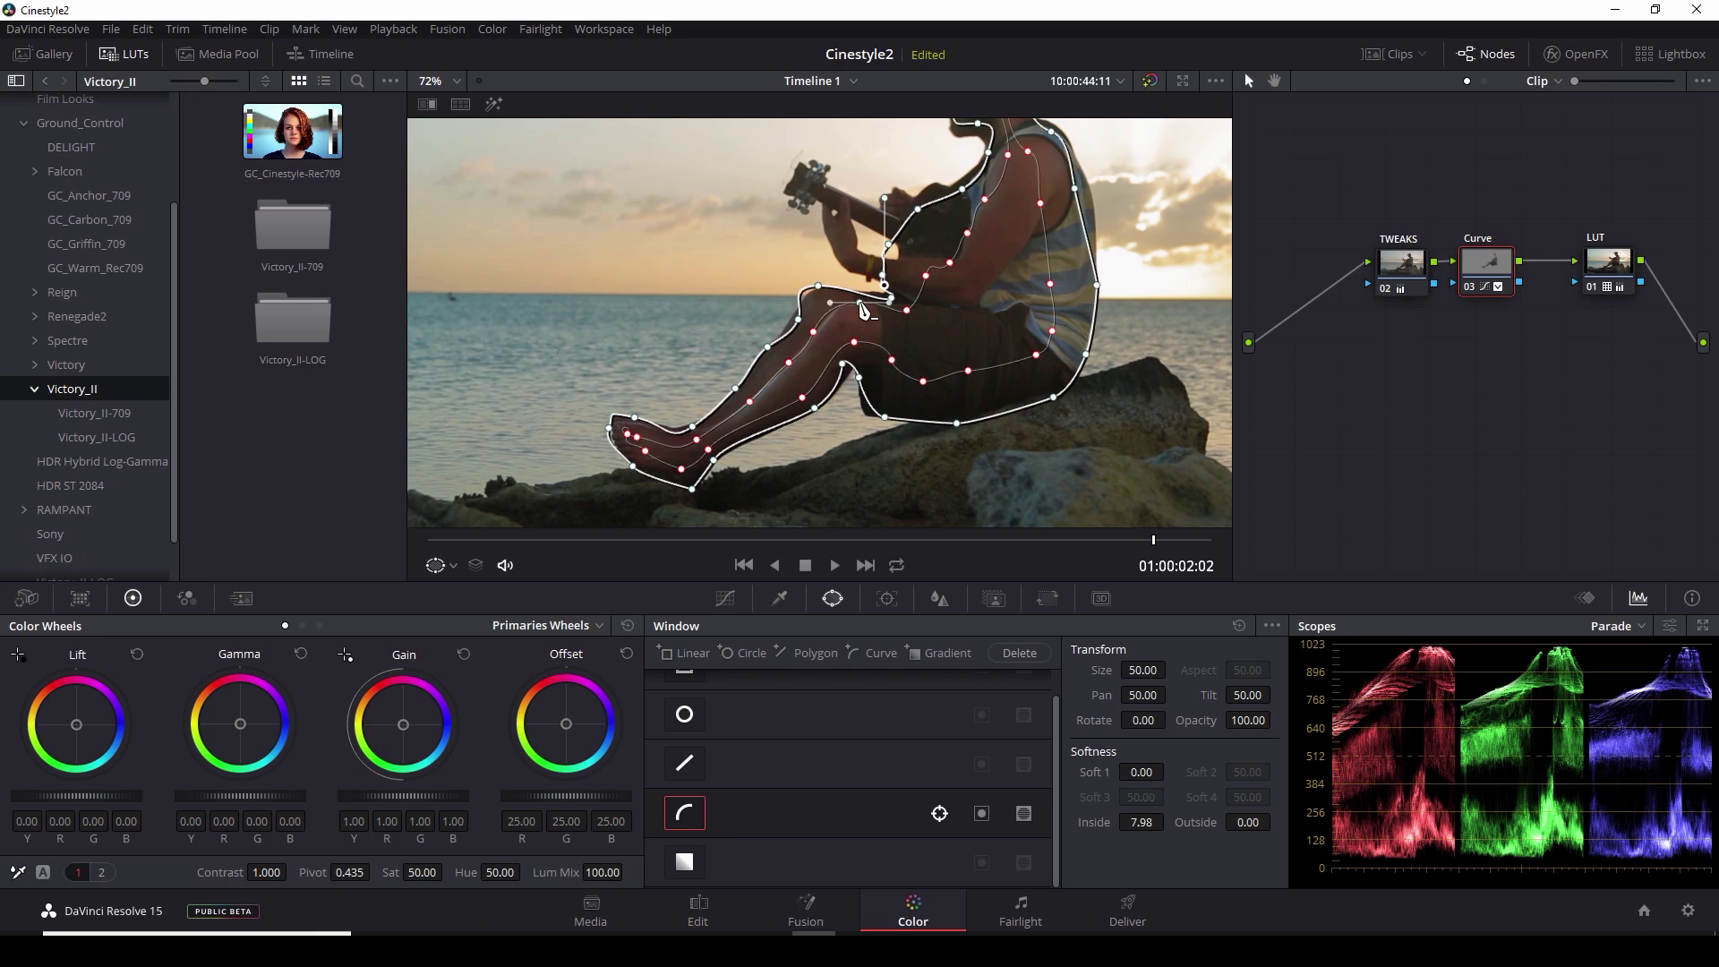
drag(821, 291, 765, 367)
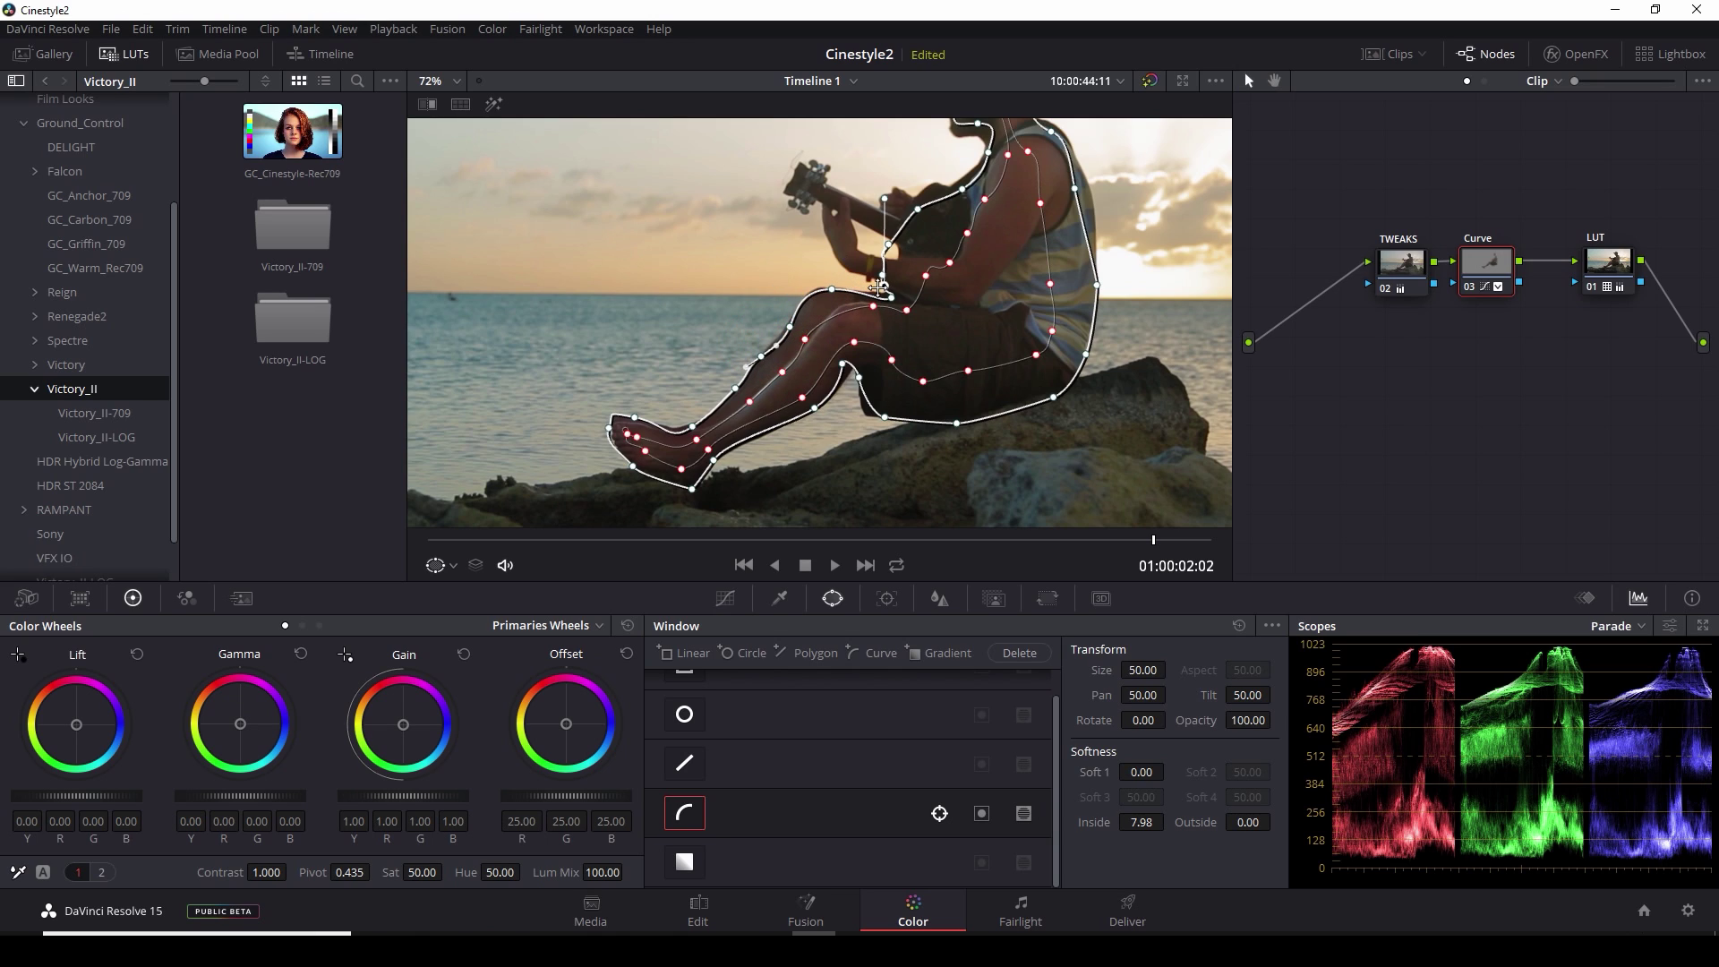
click(727, 599)
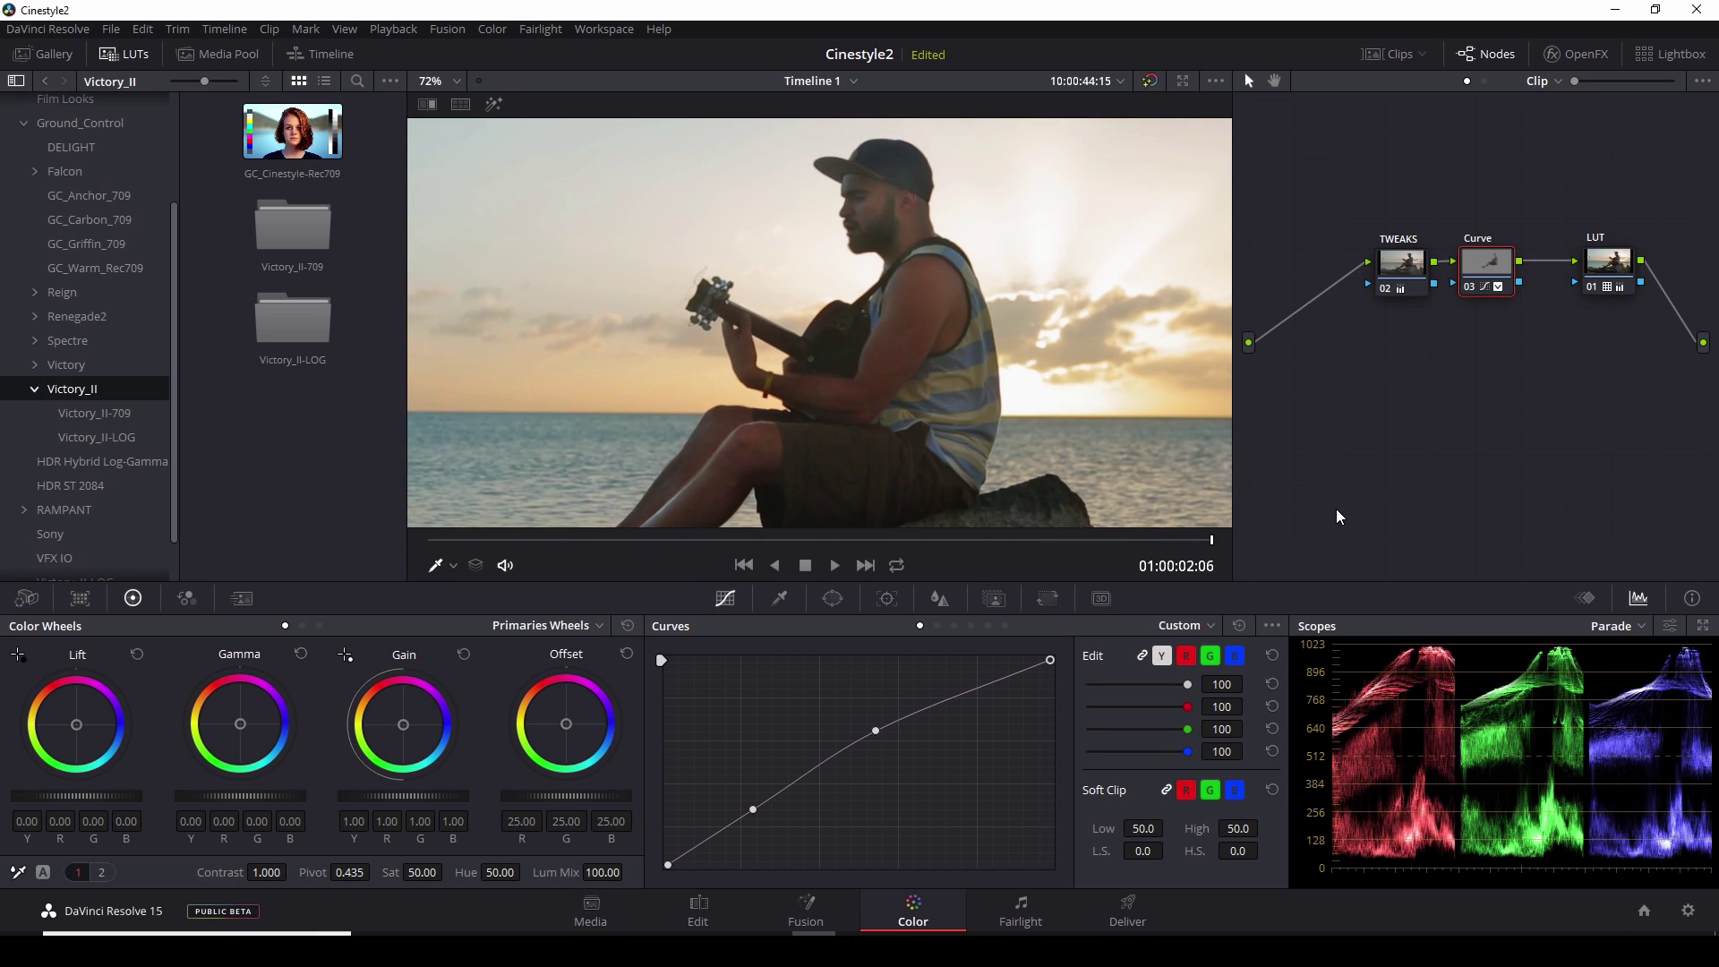
scroll(988, 367, down, 5)
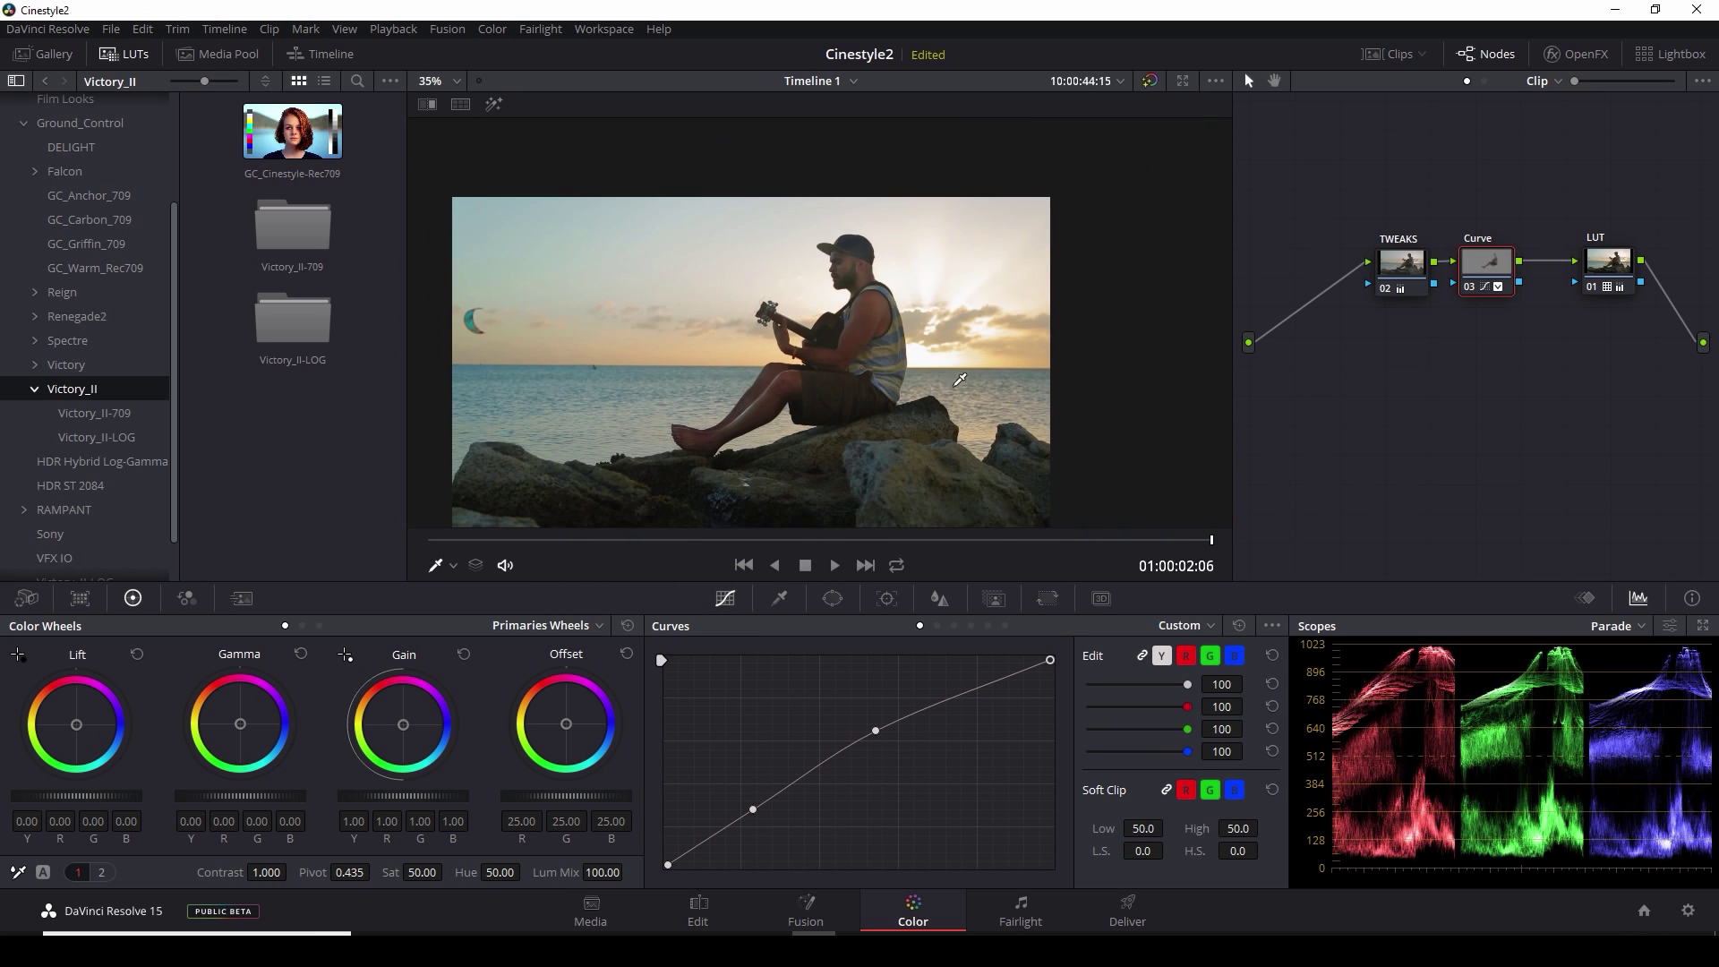
scroll(960, 380, up, 3)
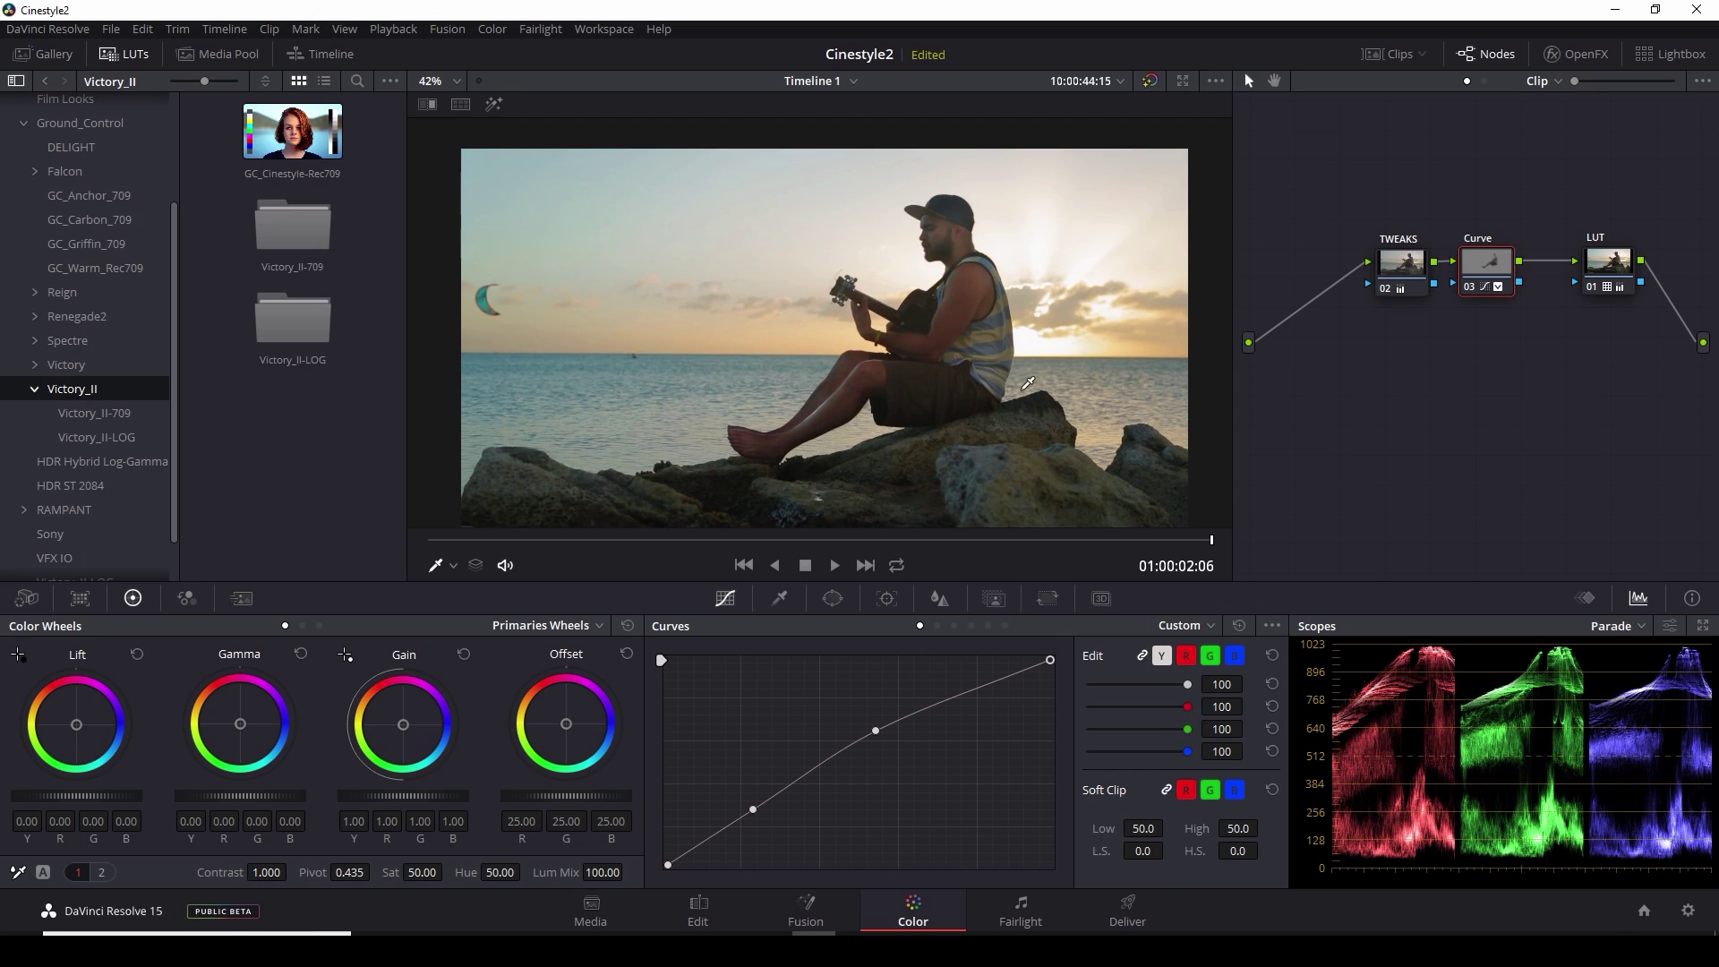
click(1463, 283)
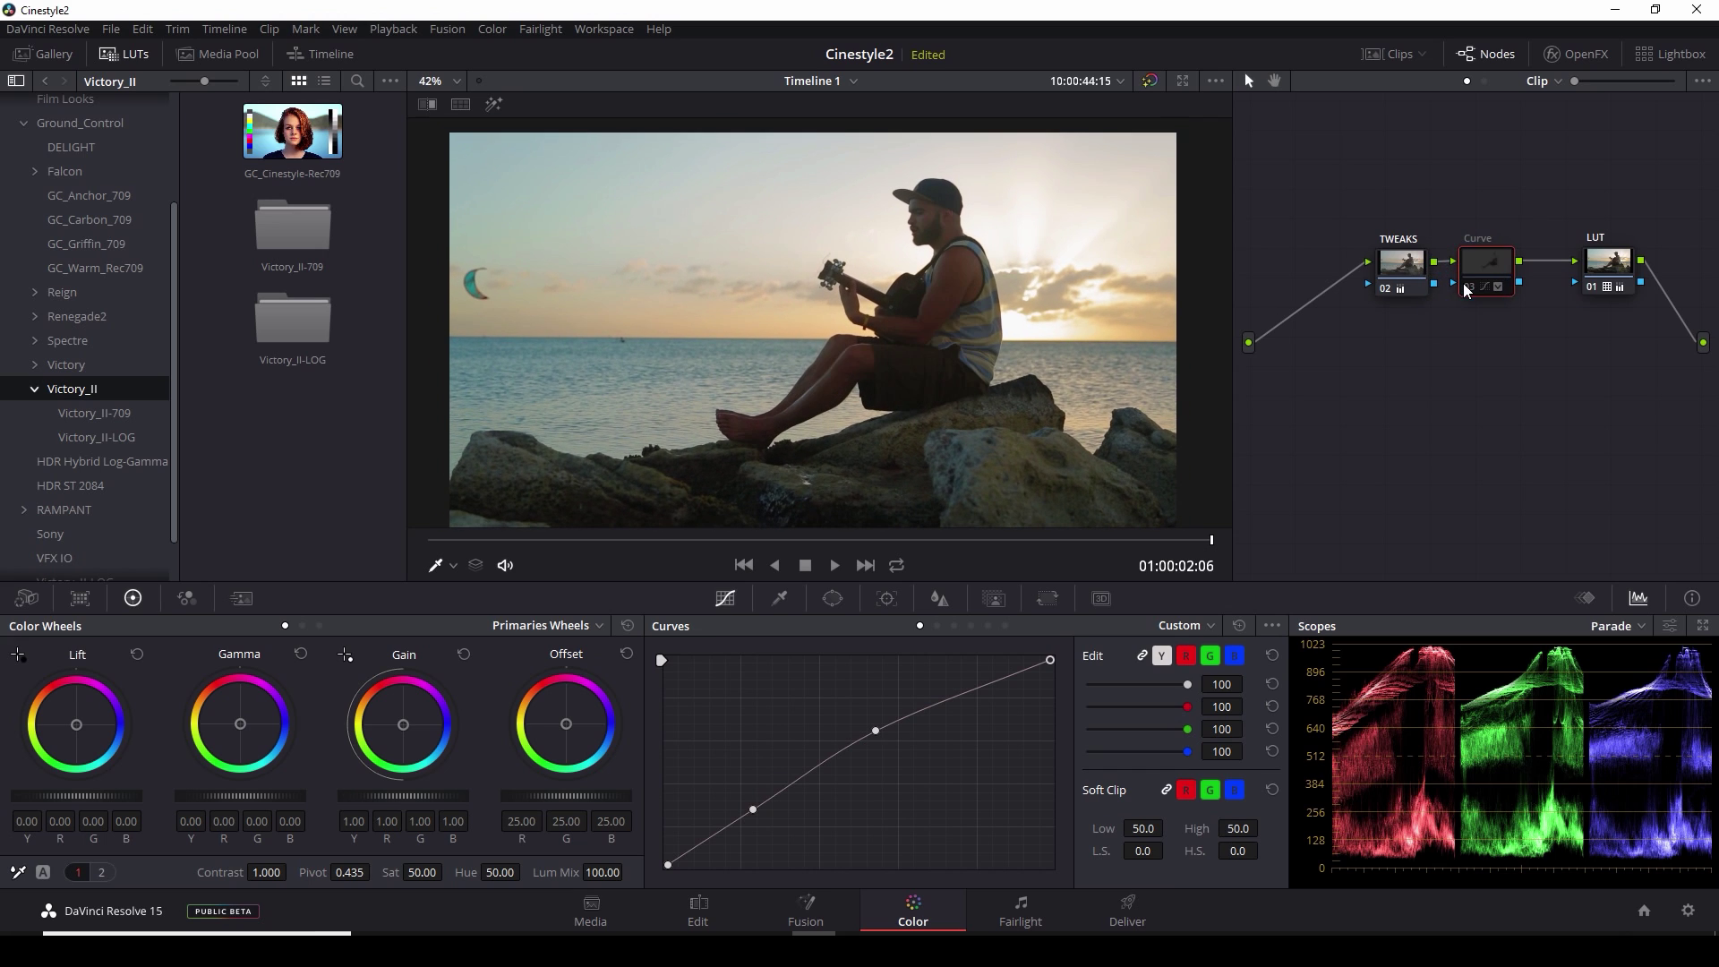
click(1463, 283)
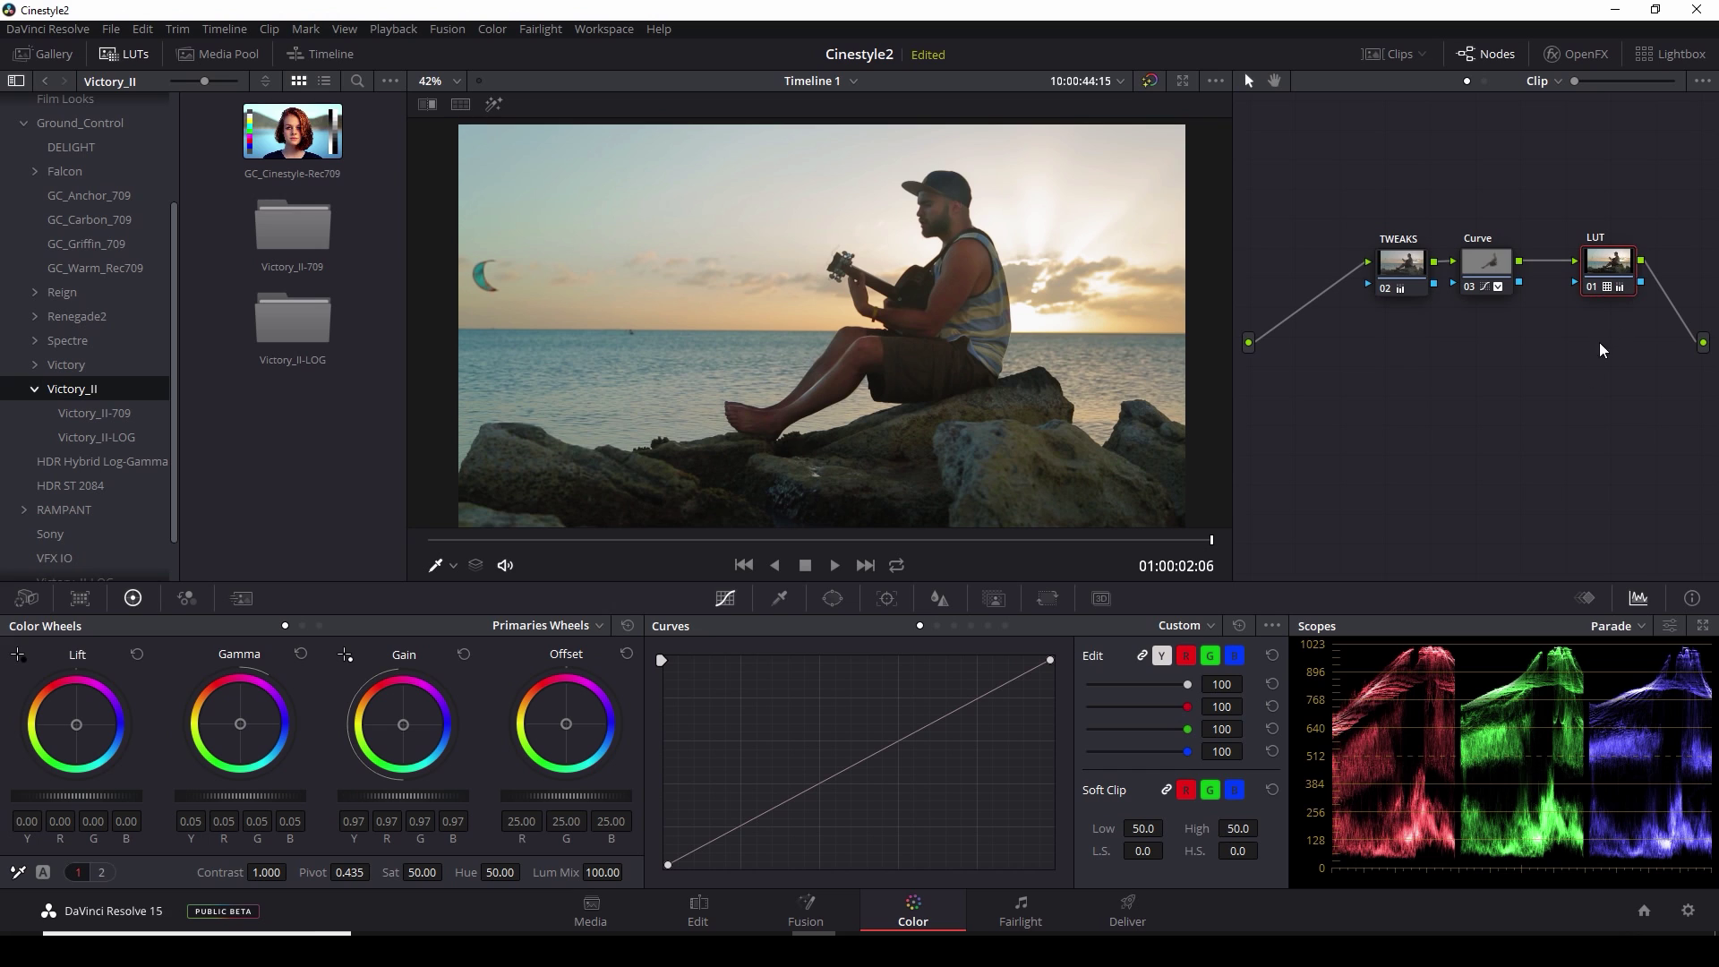
Reset the LUT node's previous grade and browse the Victory_II-LOG LUT folder
right_click(1607, 267)
click(1616, 272)
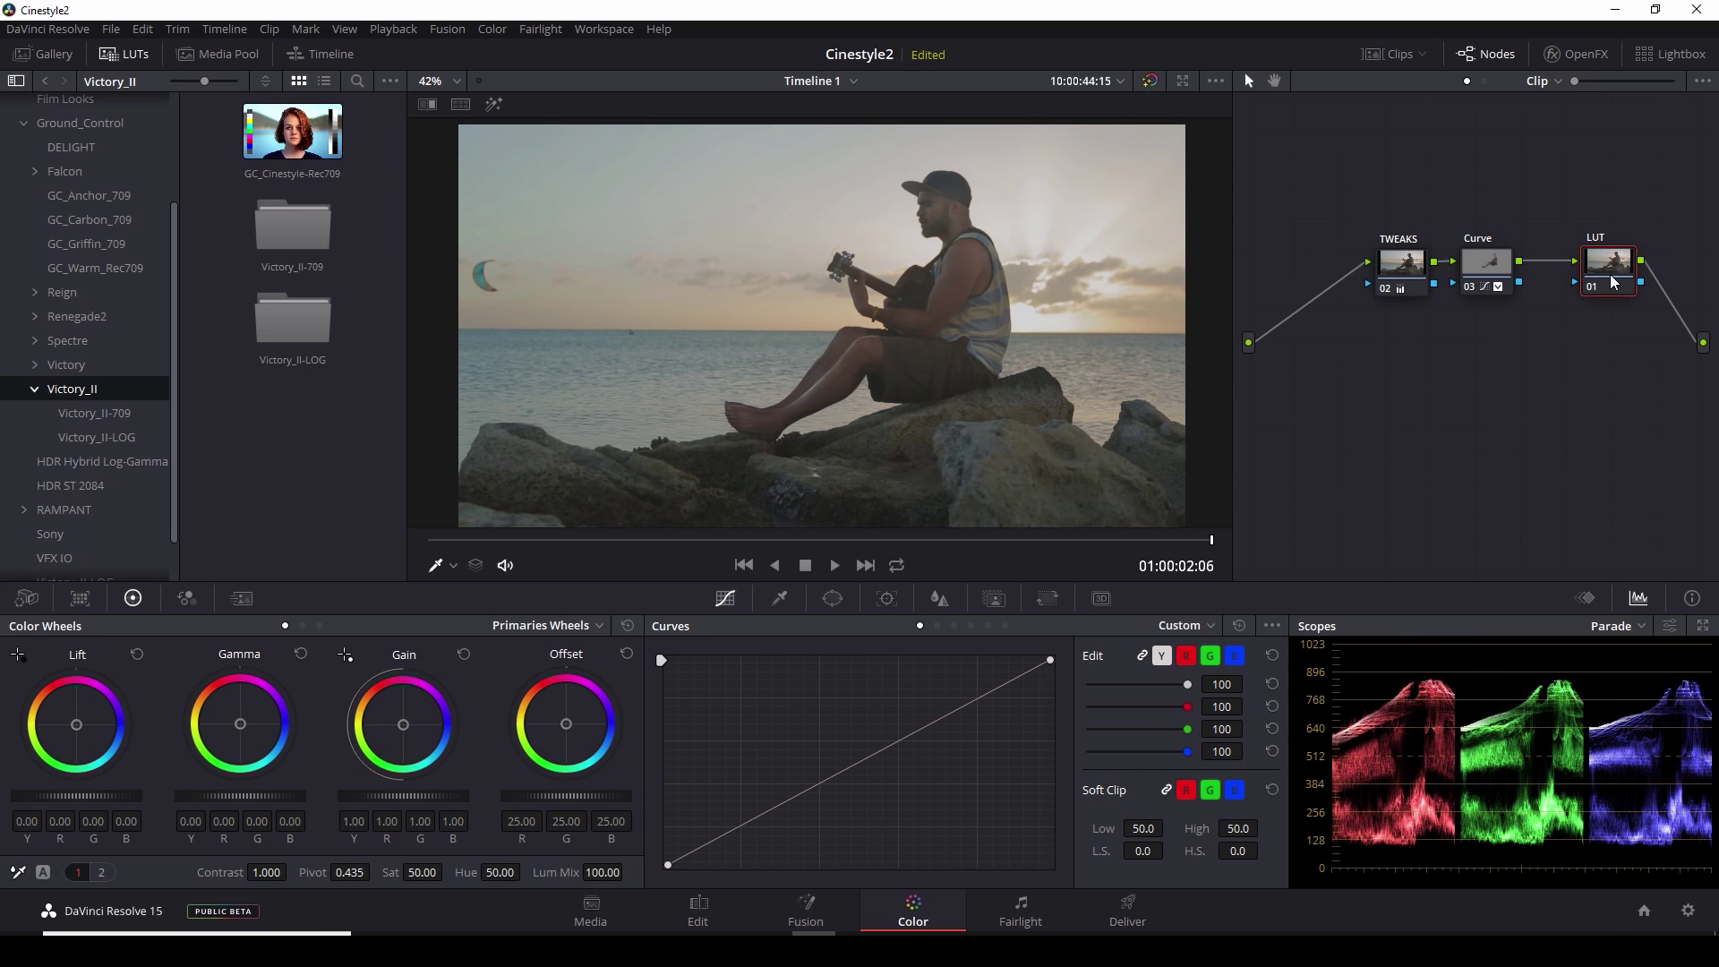
double_click(288, 321)
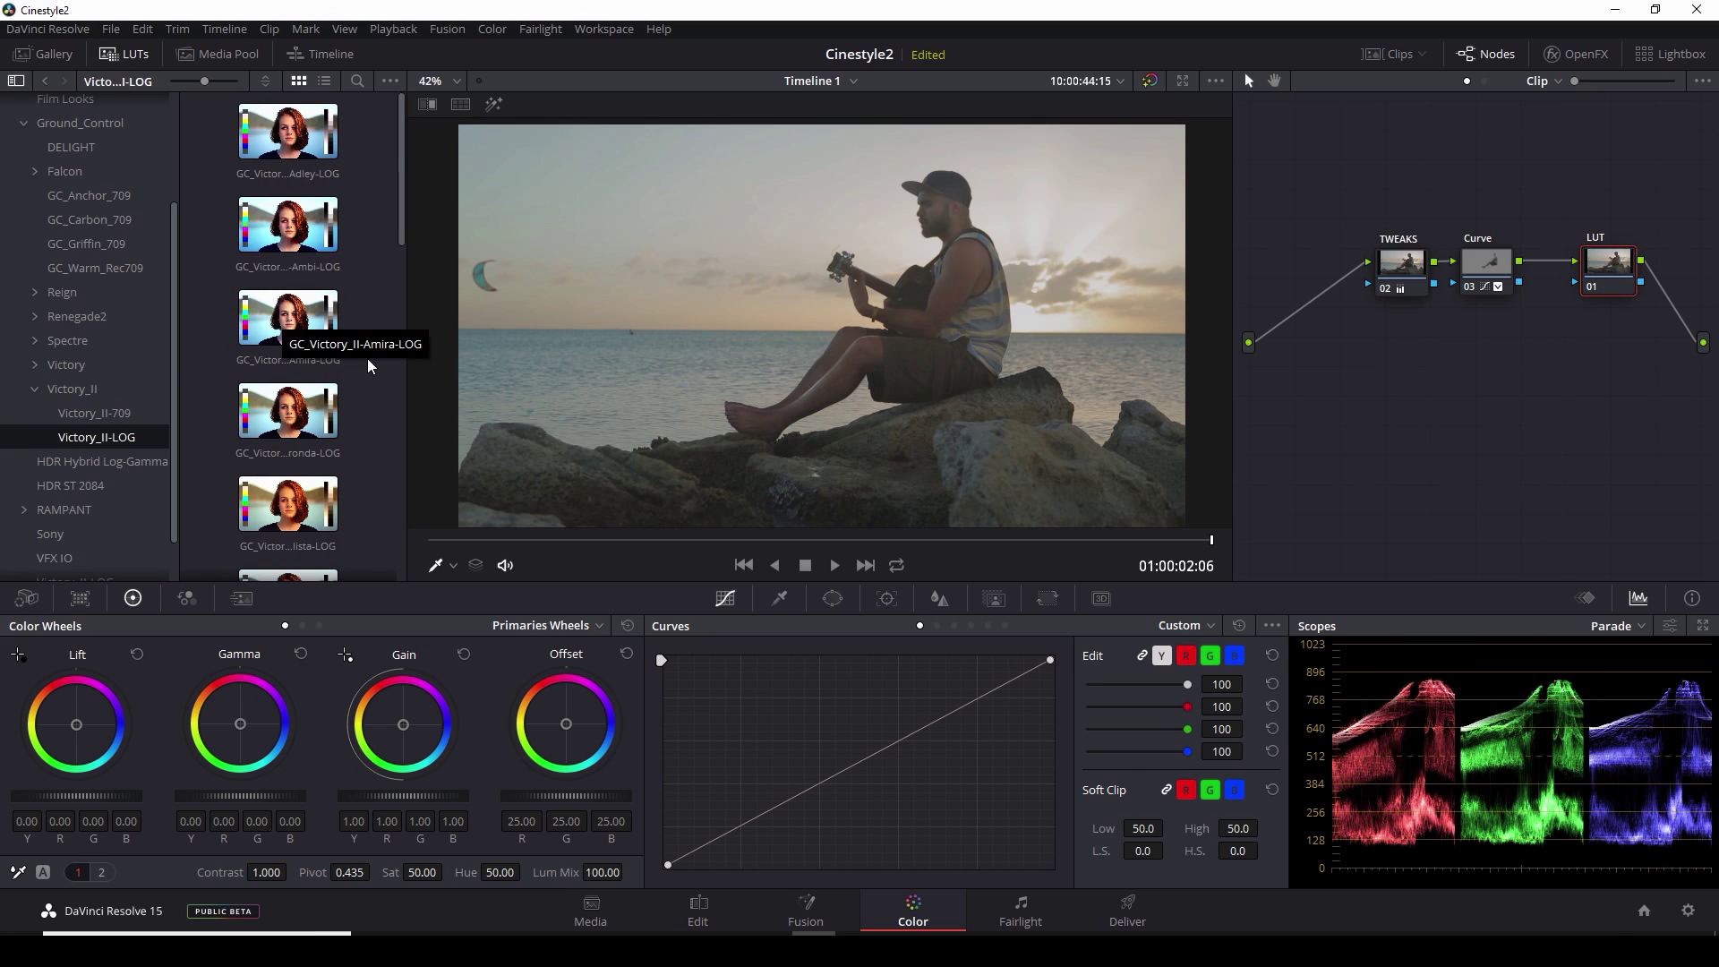
scroll(376, 288, down, 1)
scroll(365, 349, down, 3)
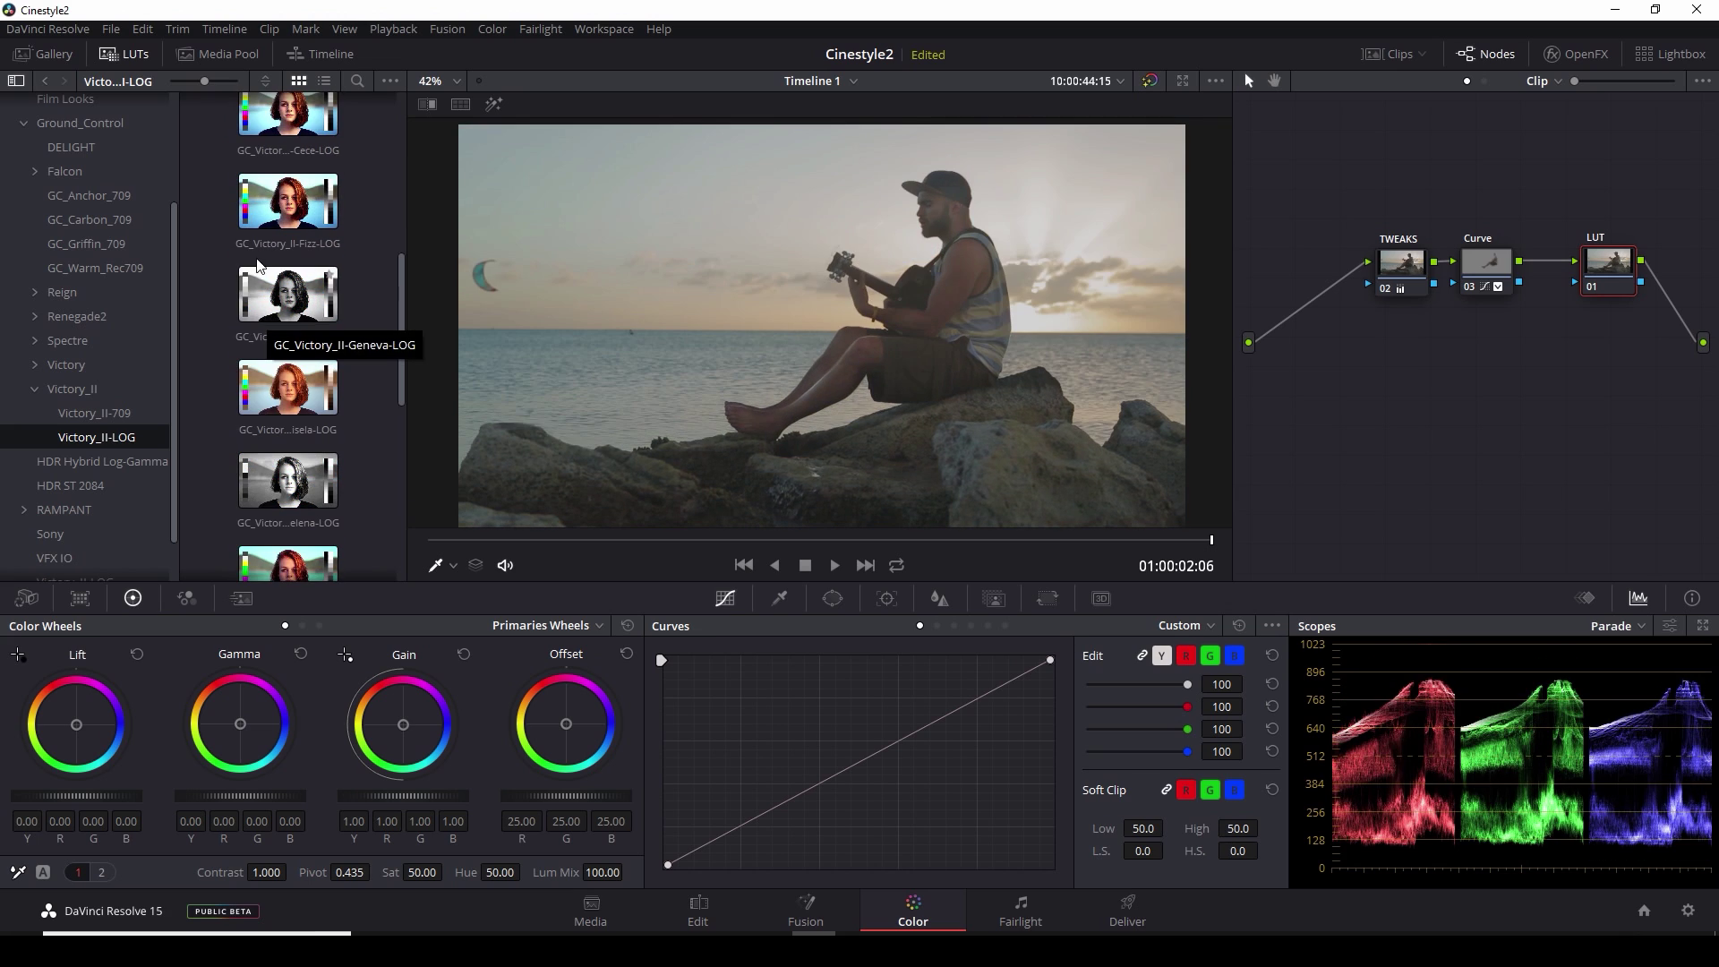
scroll(283, 295, up, 2)
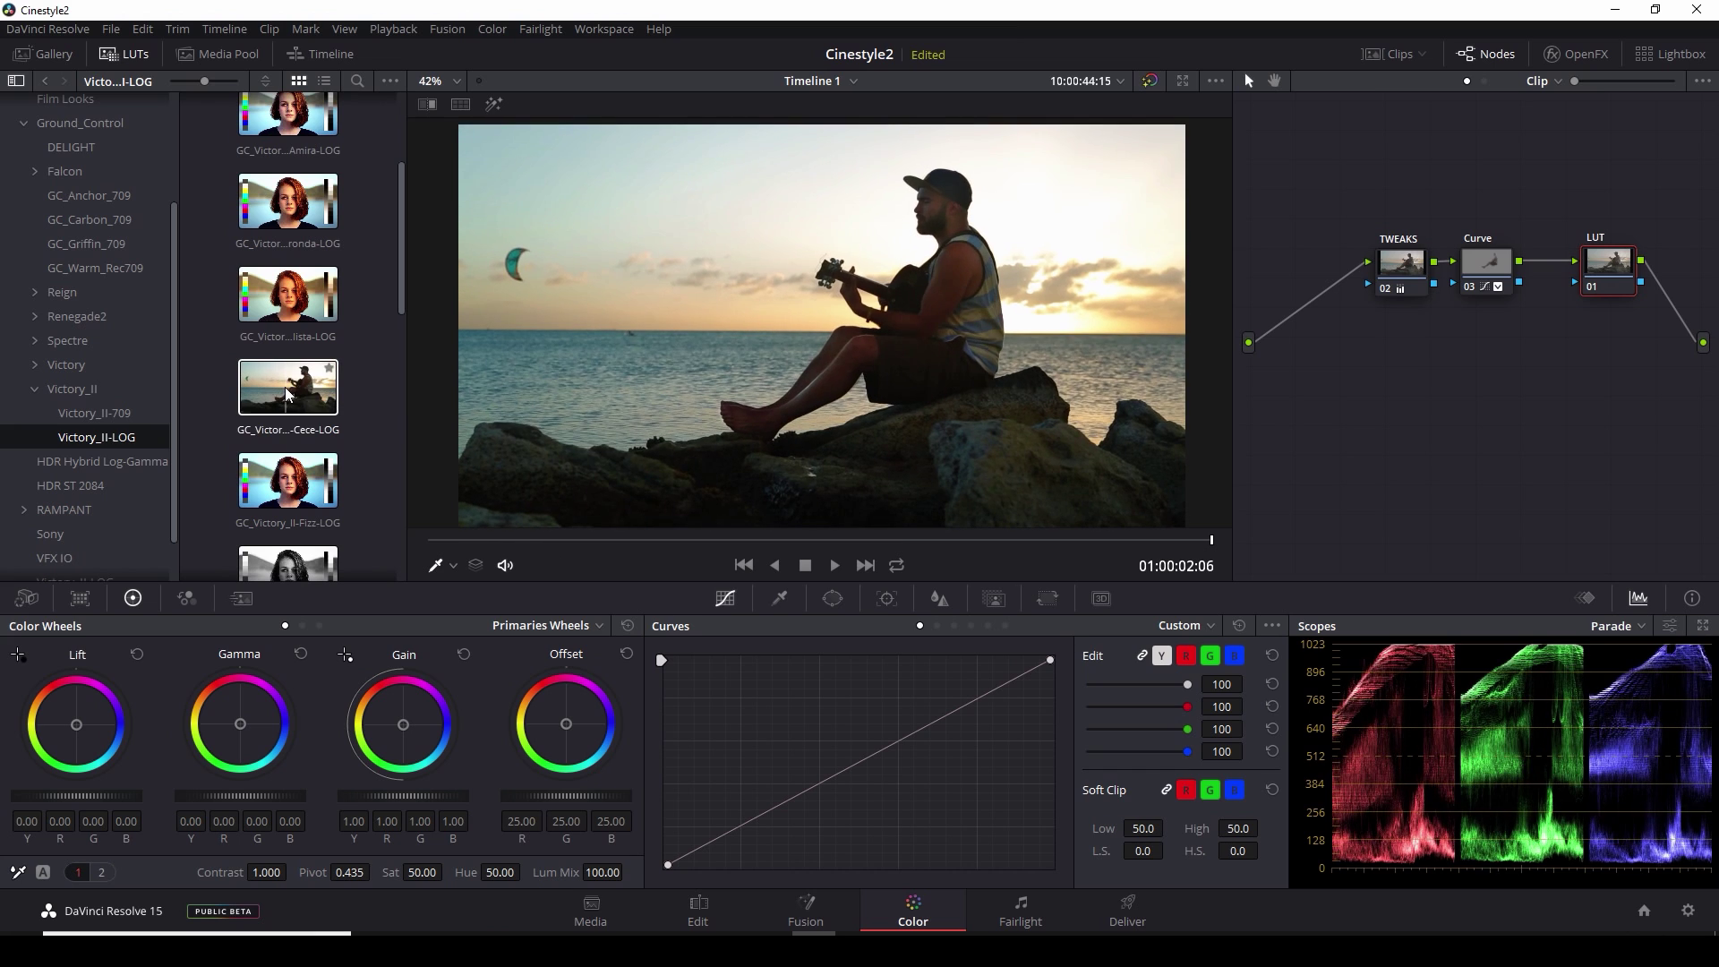
scroll(381, 408, down, 2)
scroll(381, 408, up, 4)
Apply the Calista LUT to the LUT node and play the clip to review the warm grade
double_click(331, 524)
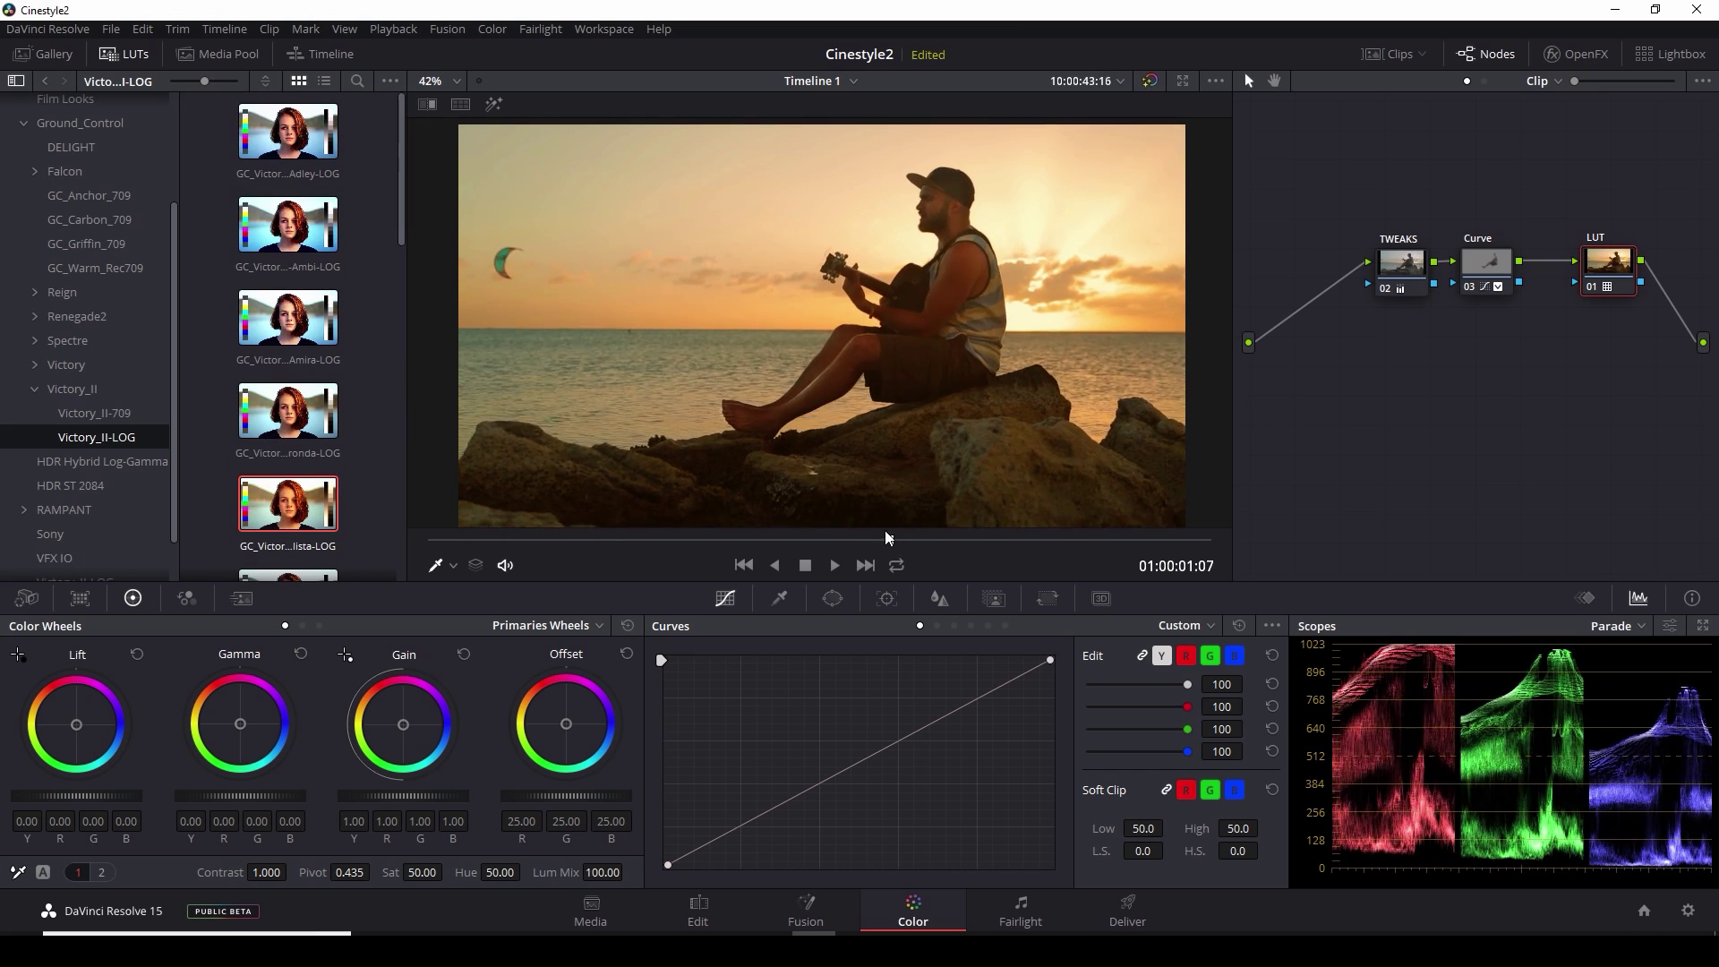
key(space)
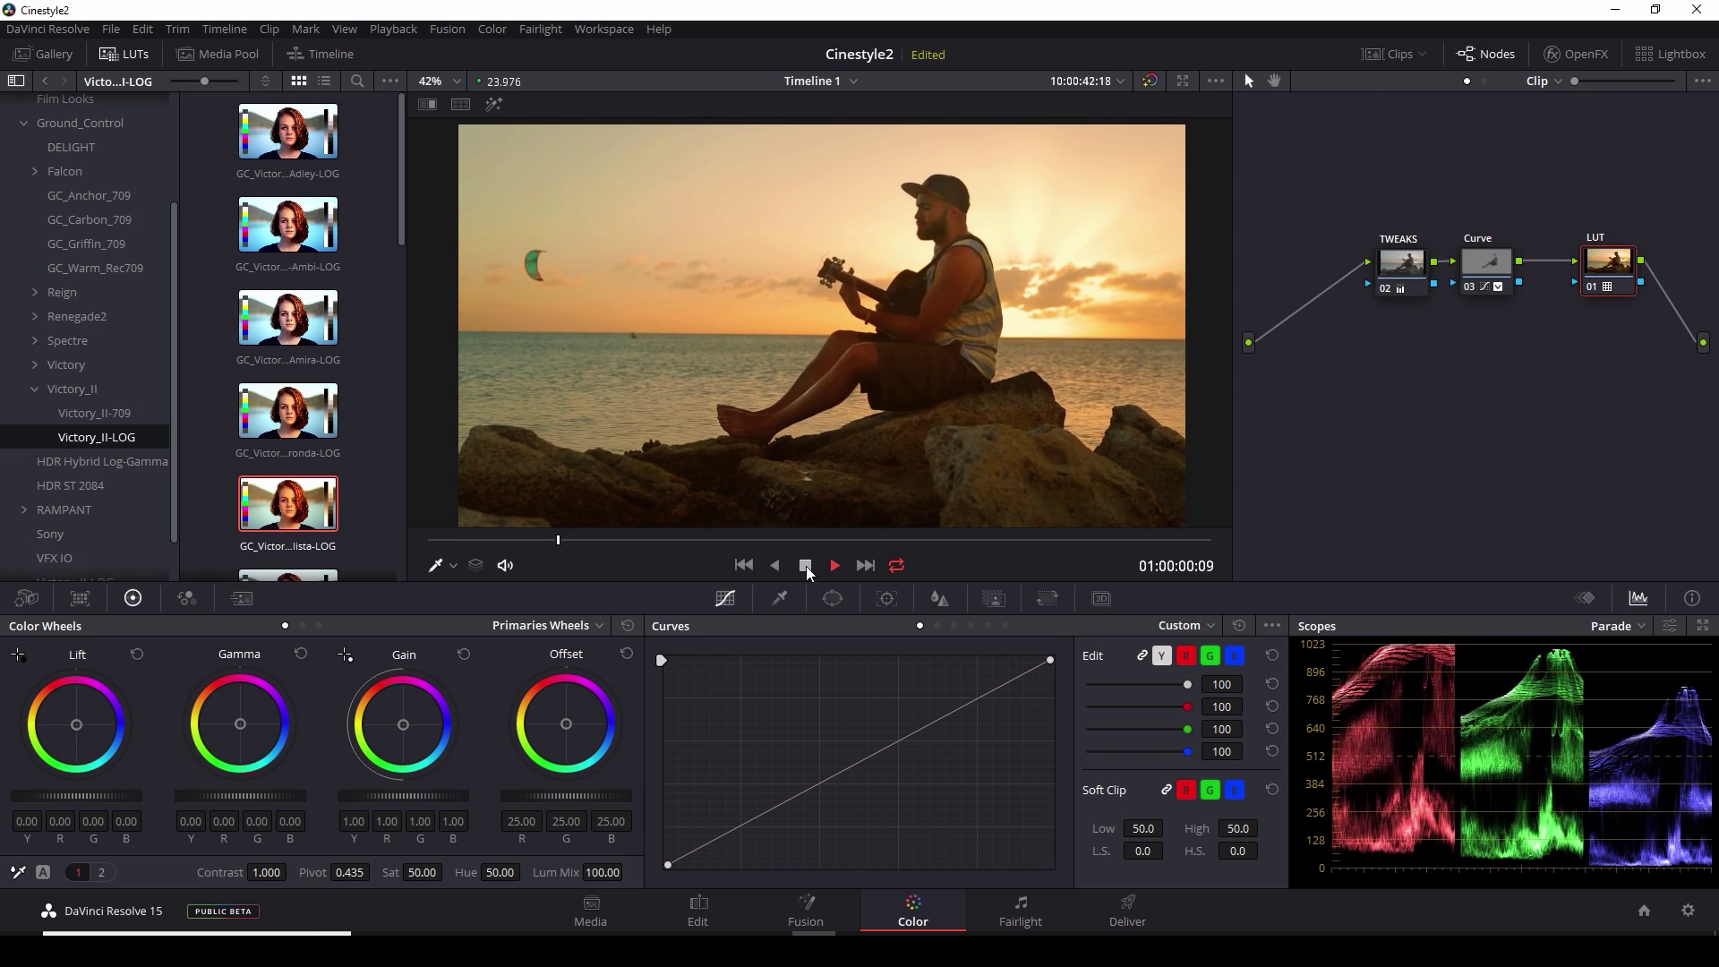
click(806, 566)
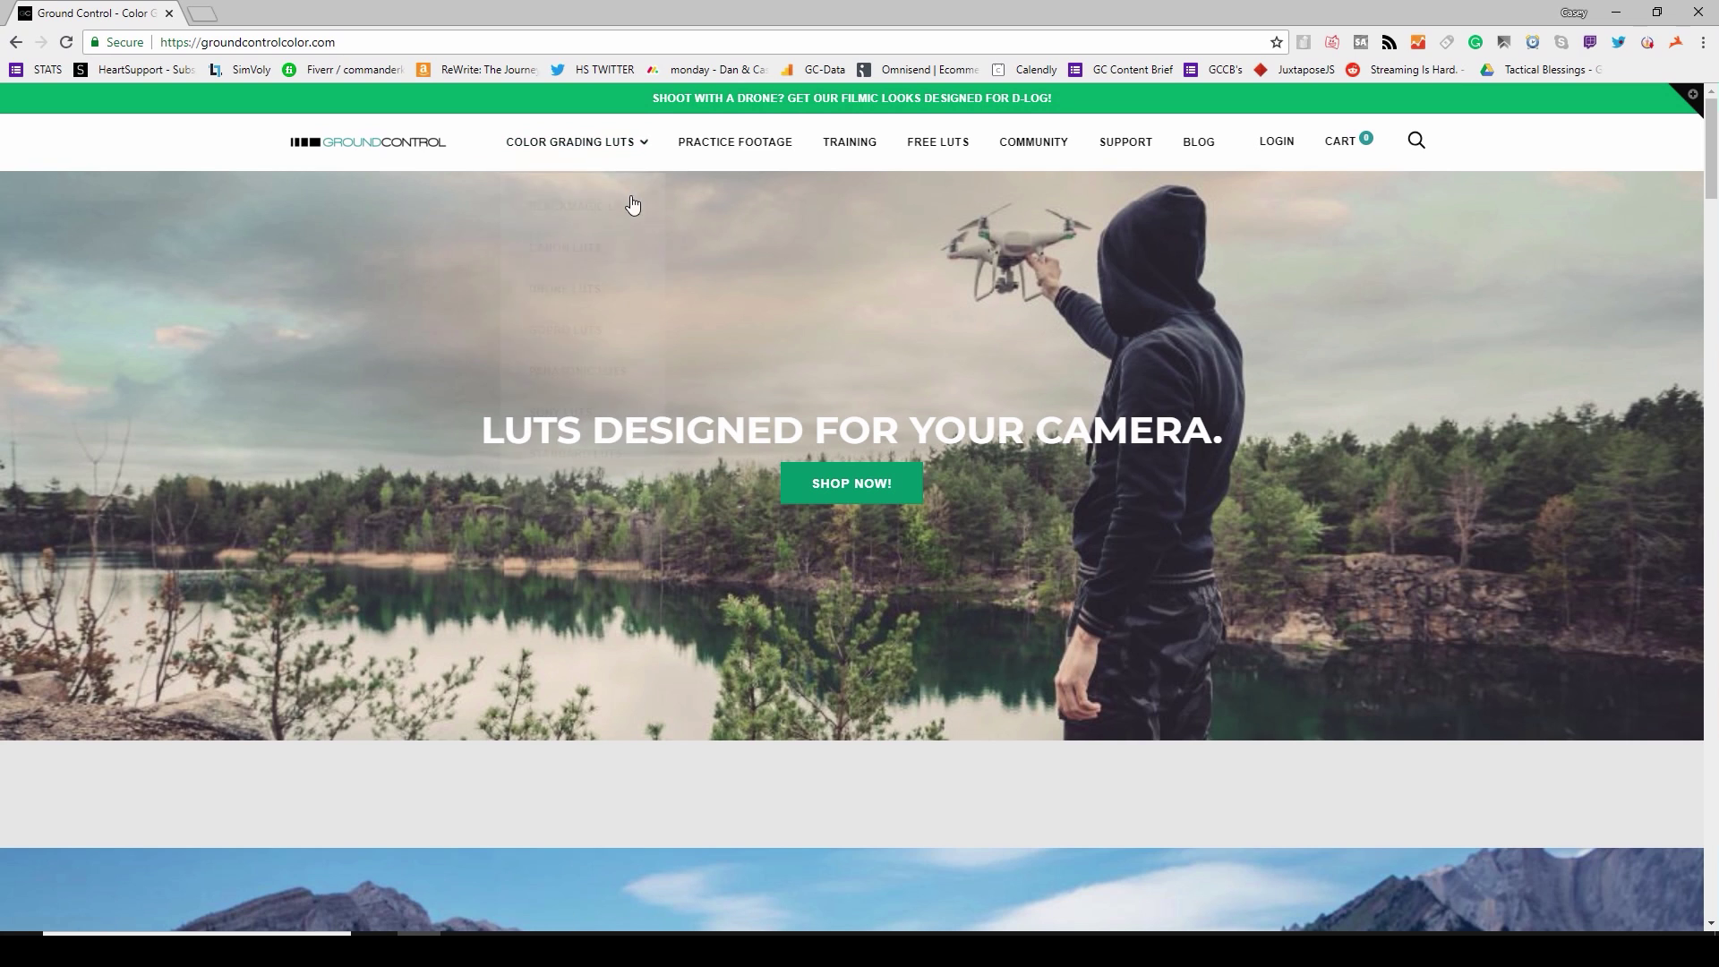
Browse Ground Control's Canon LUTs and open the free Canon Cinestyle to Rec.709 LUT page
click(569, 253)
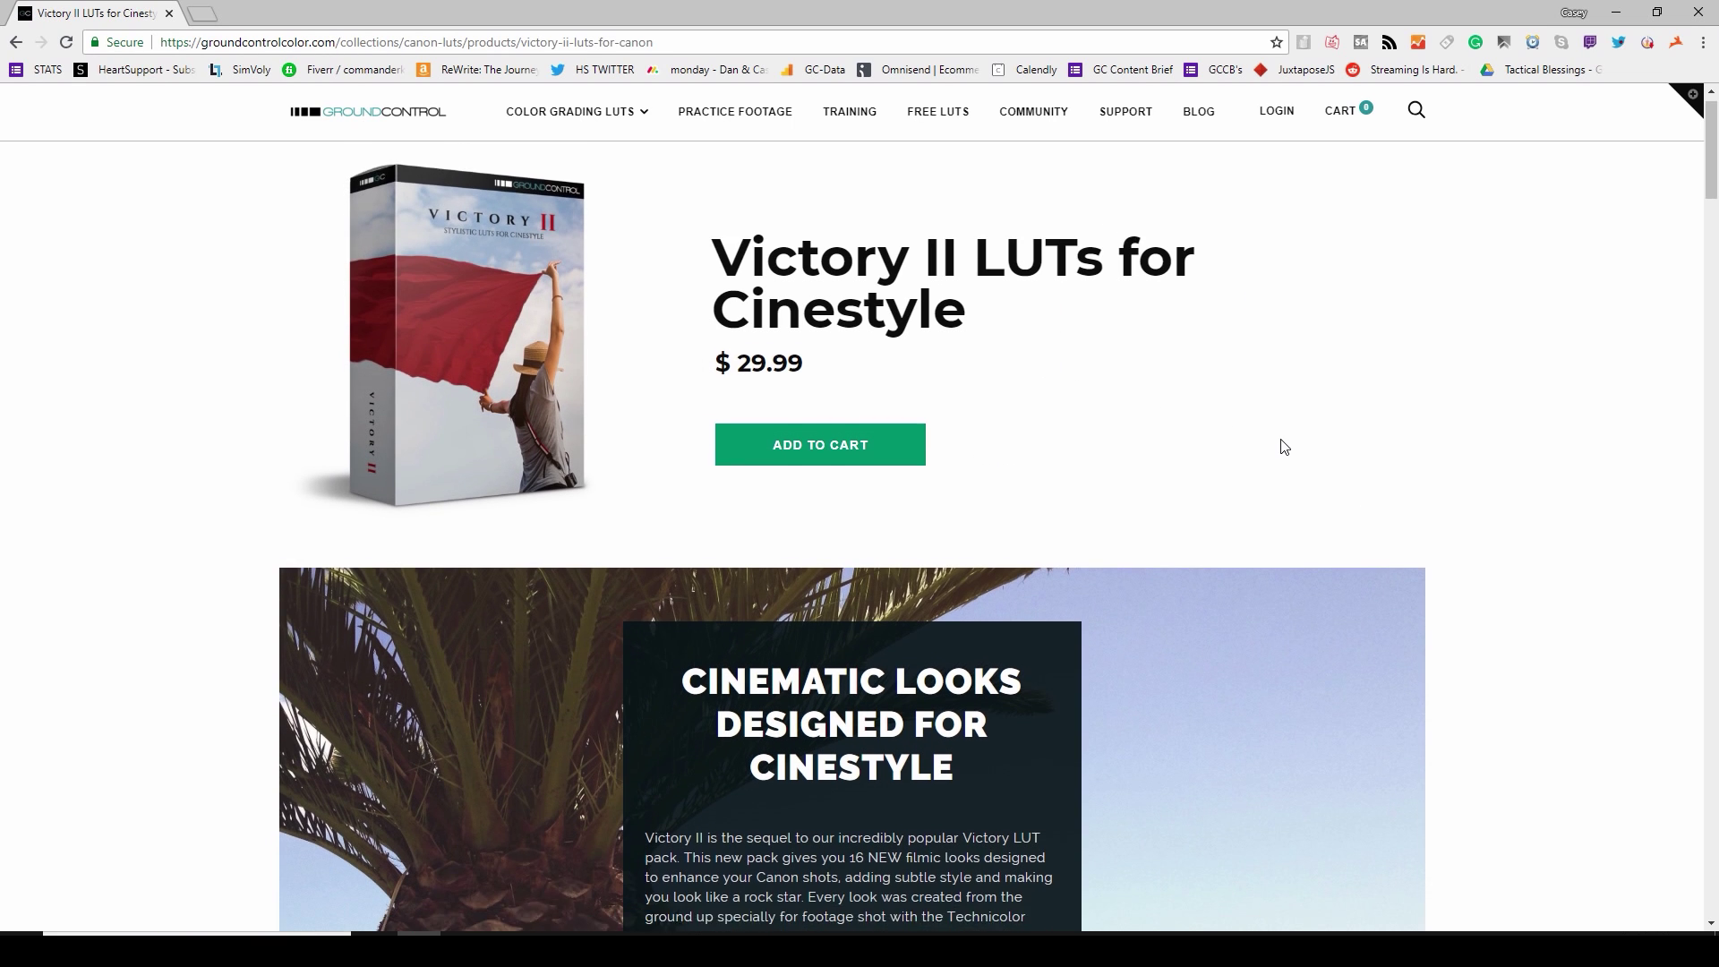
scroll(1282, 445, down, 3)
scroll(1279, 440, down, 7)
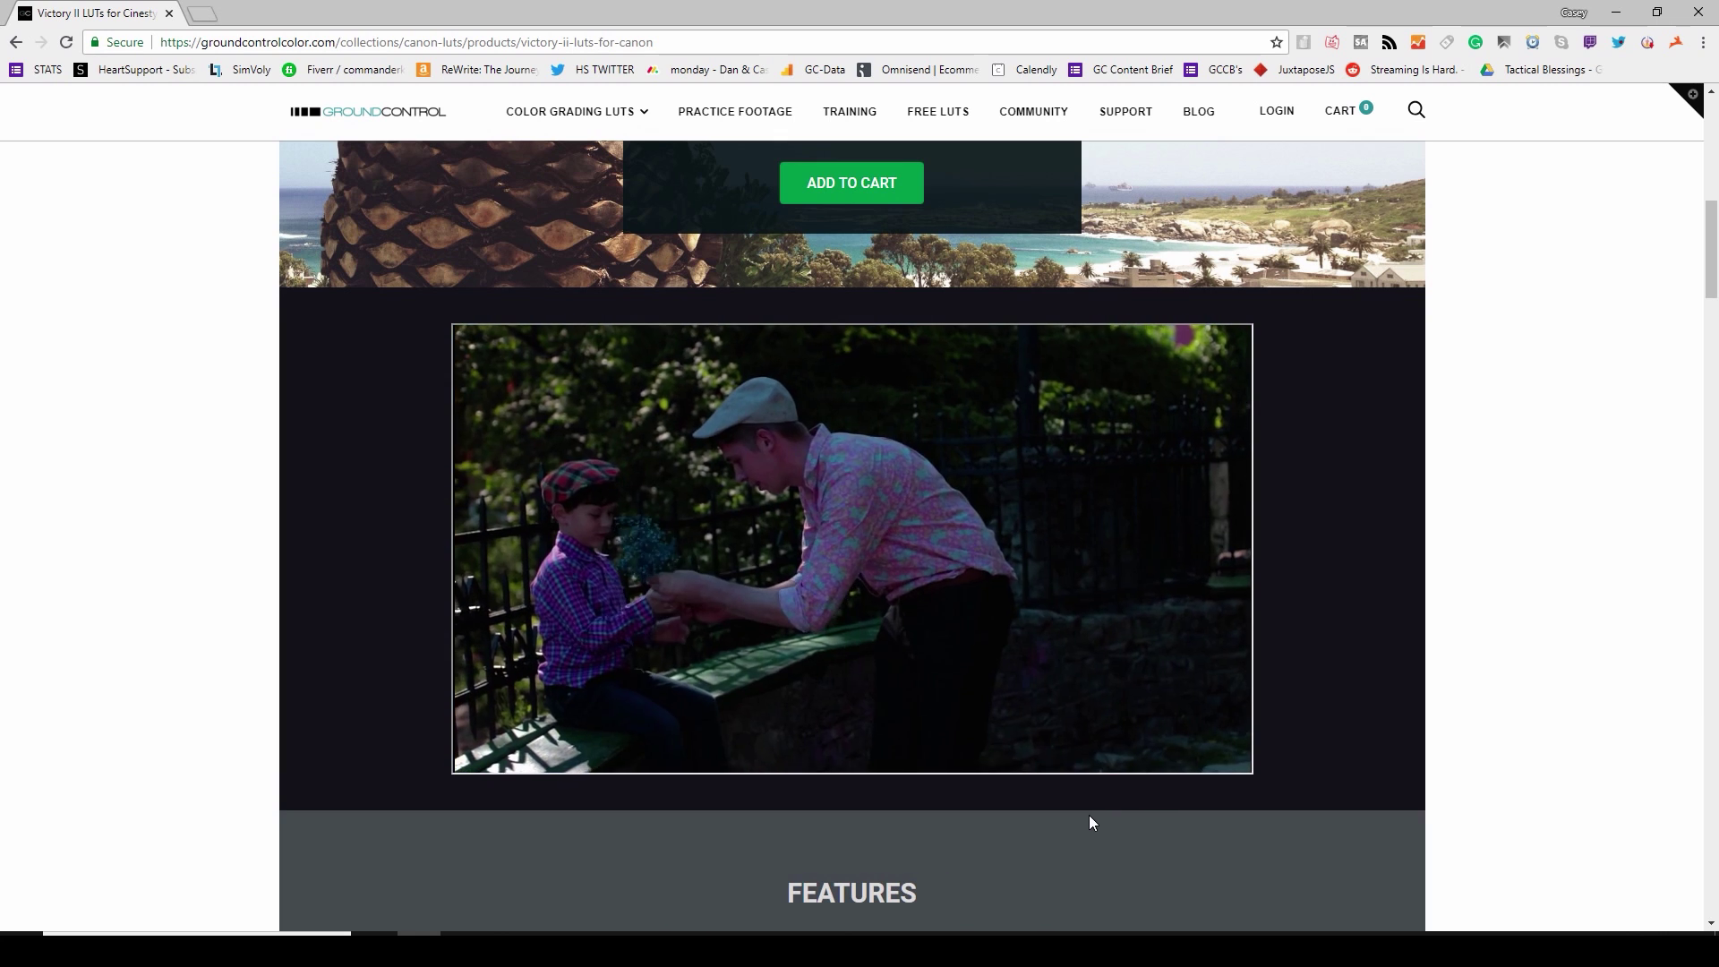
scroll(919, 648, up, 10)
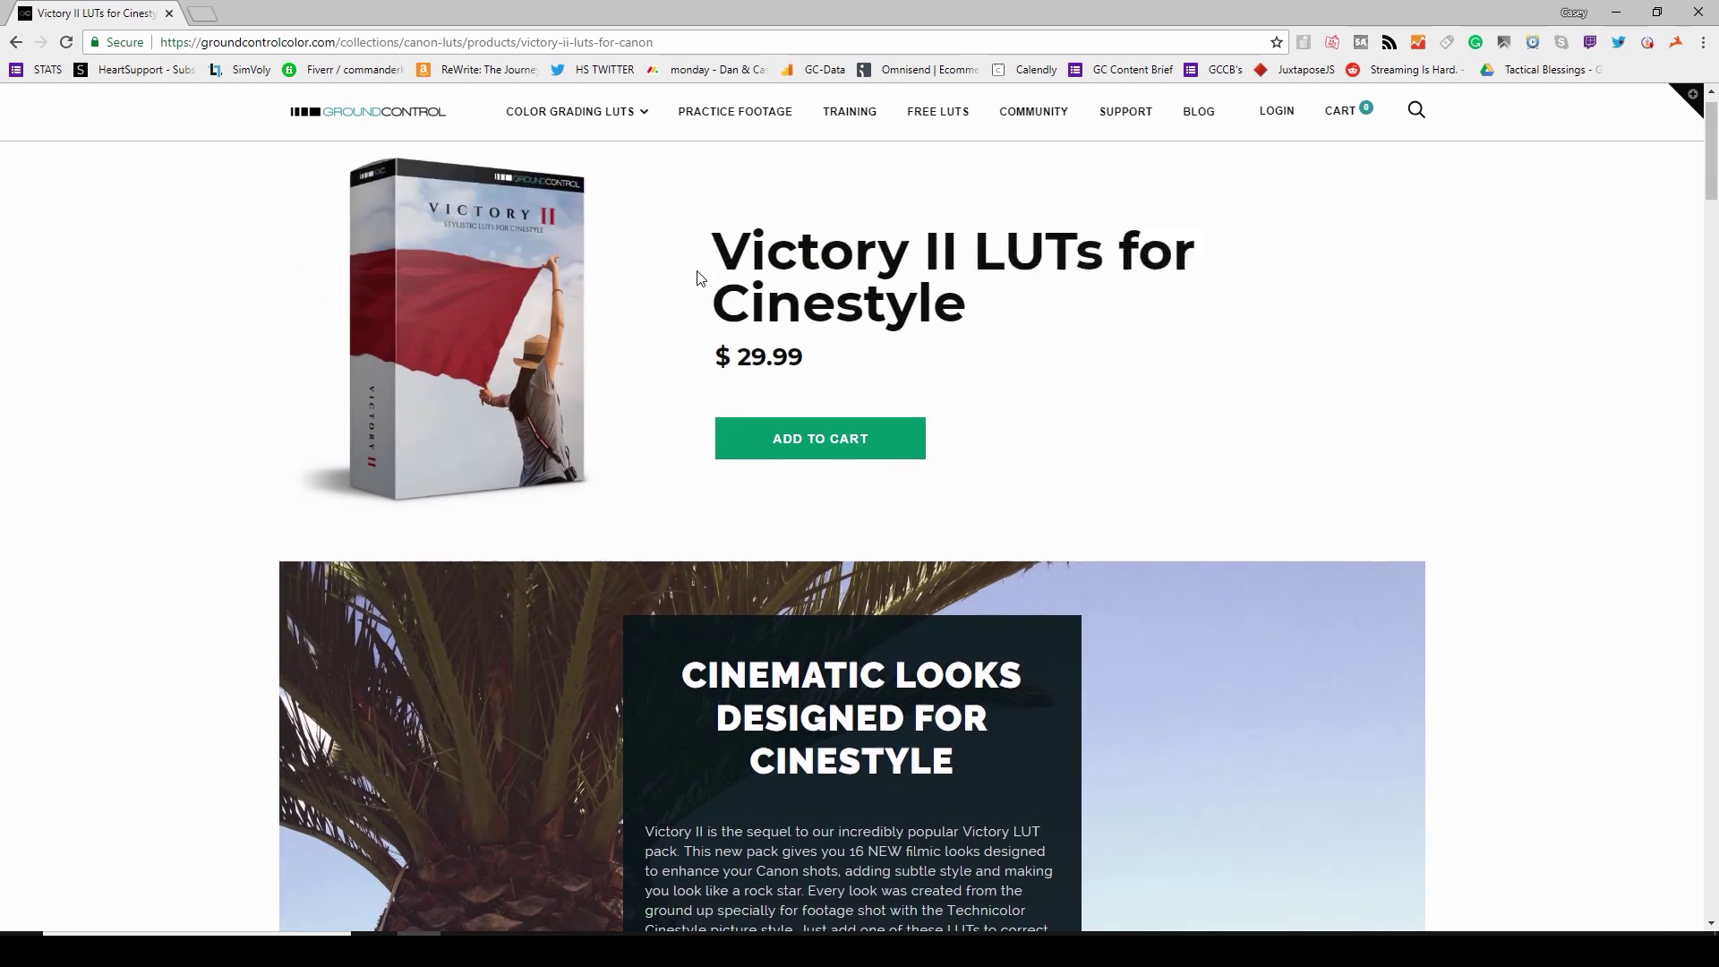
mouse_move(566, 115)
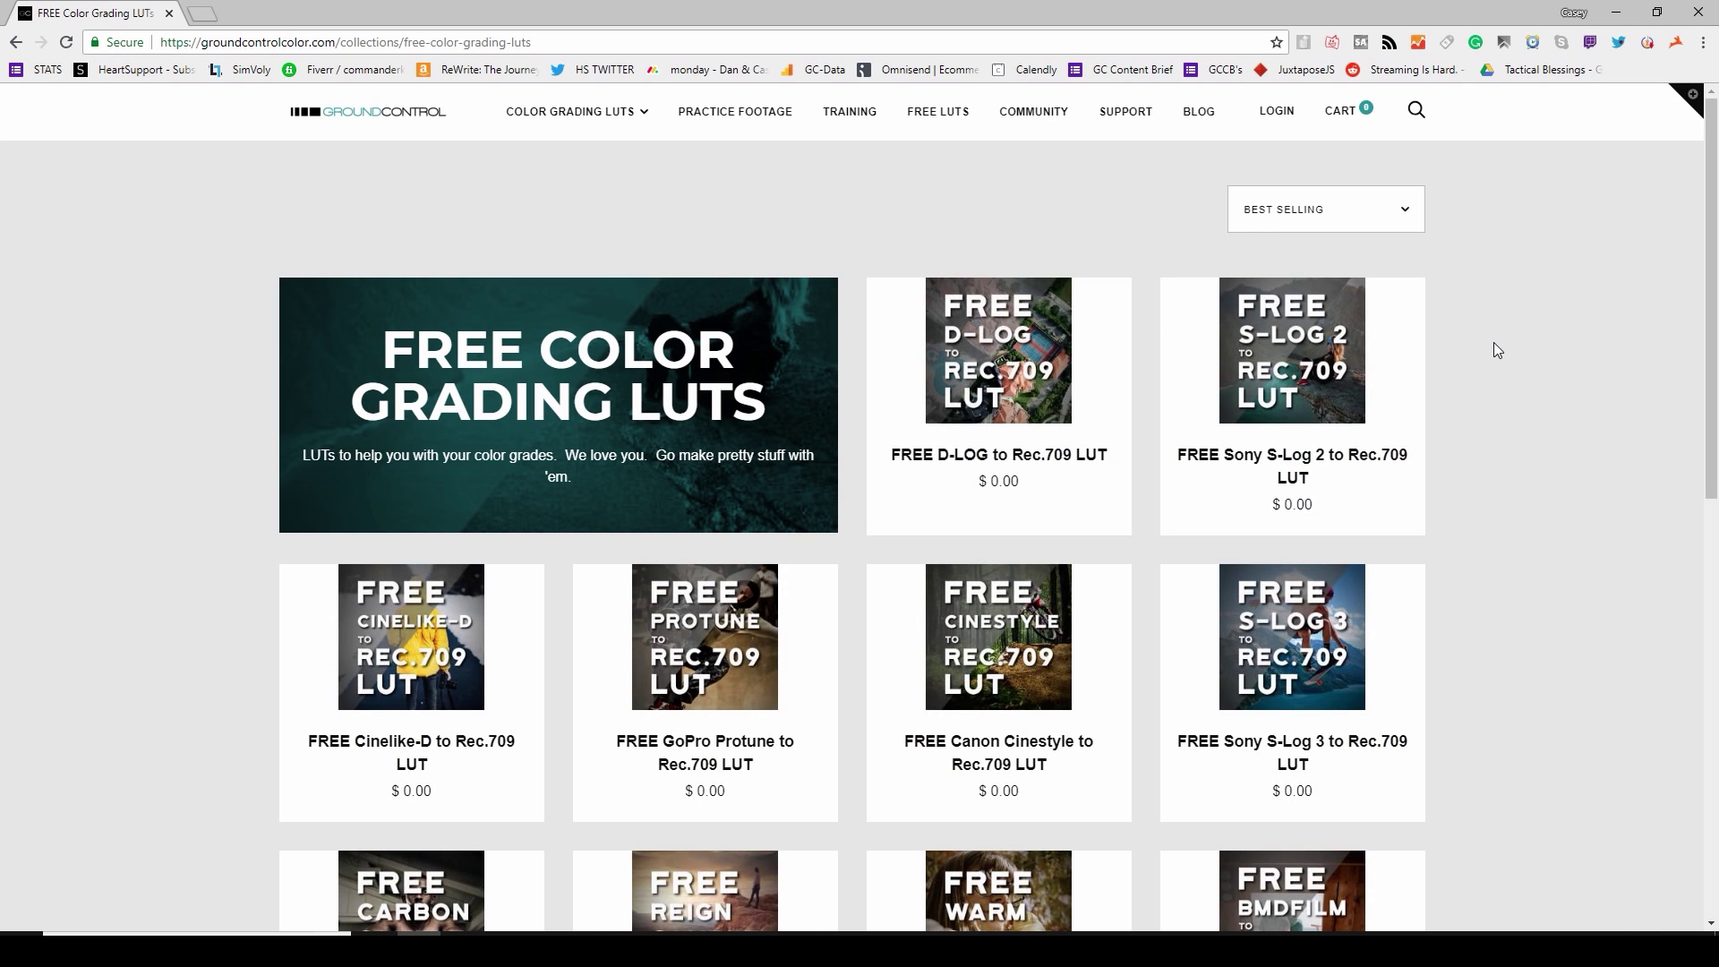
scroll(1492, 349, down, 2)
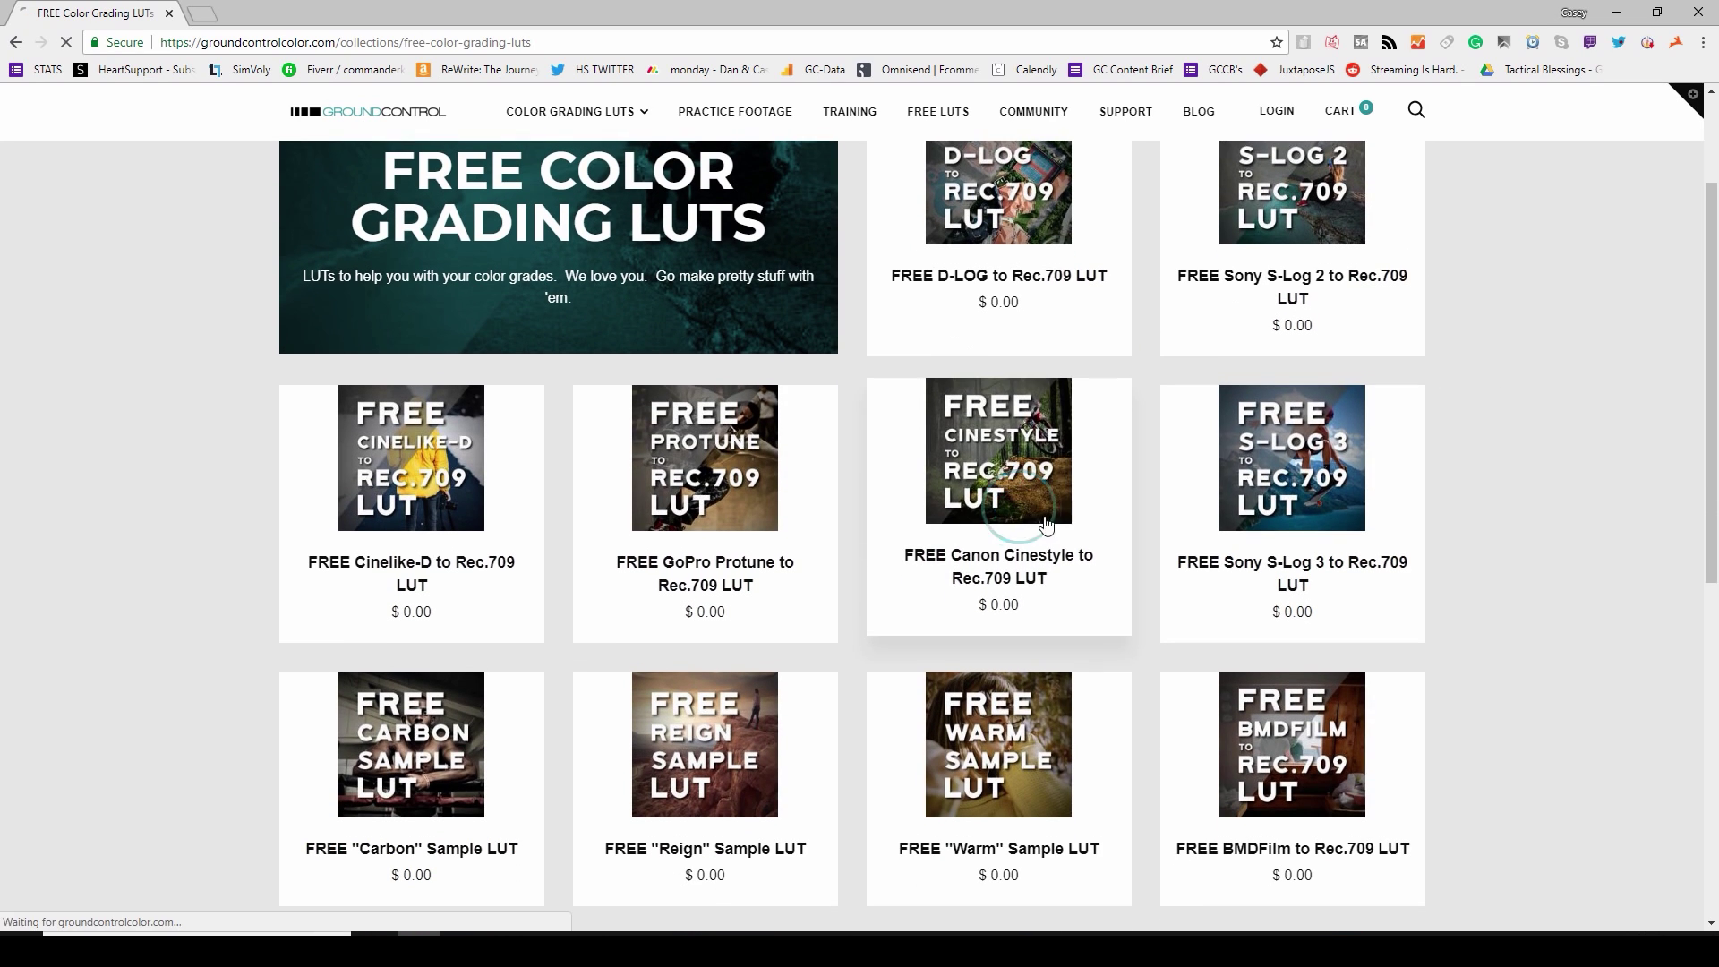
click(1008, 501)
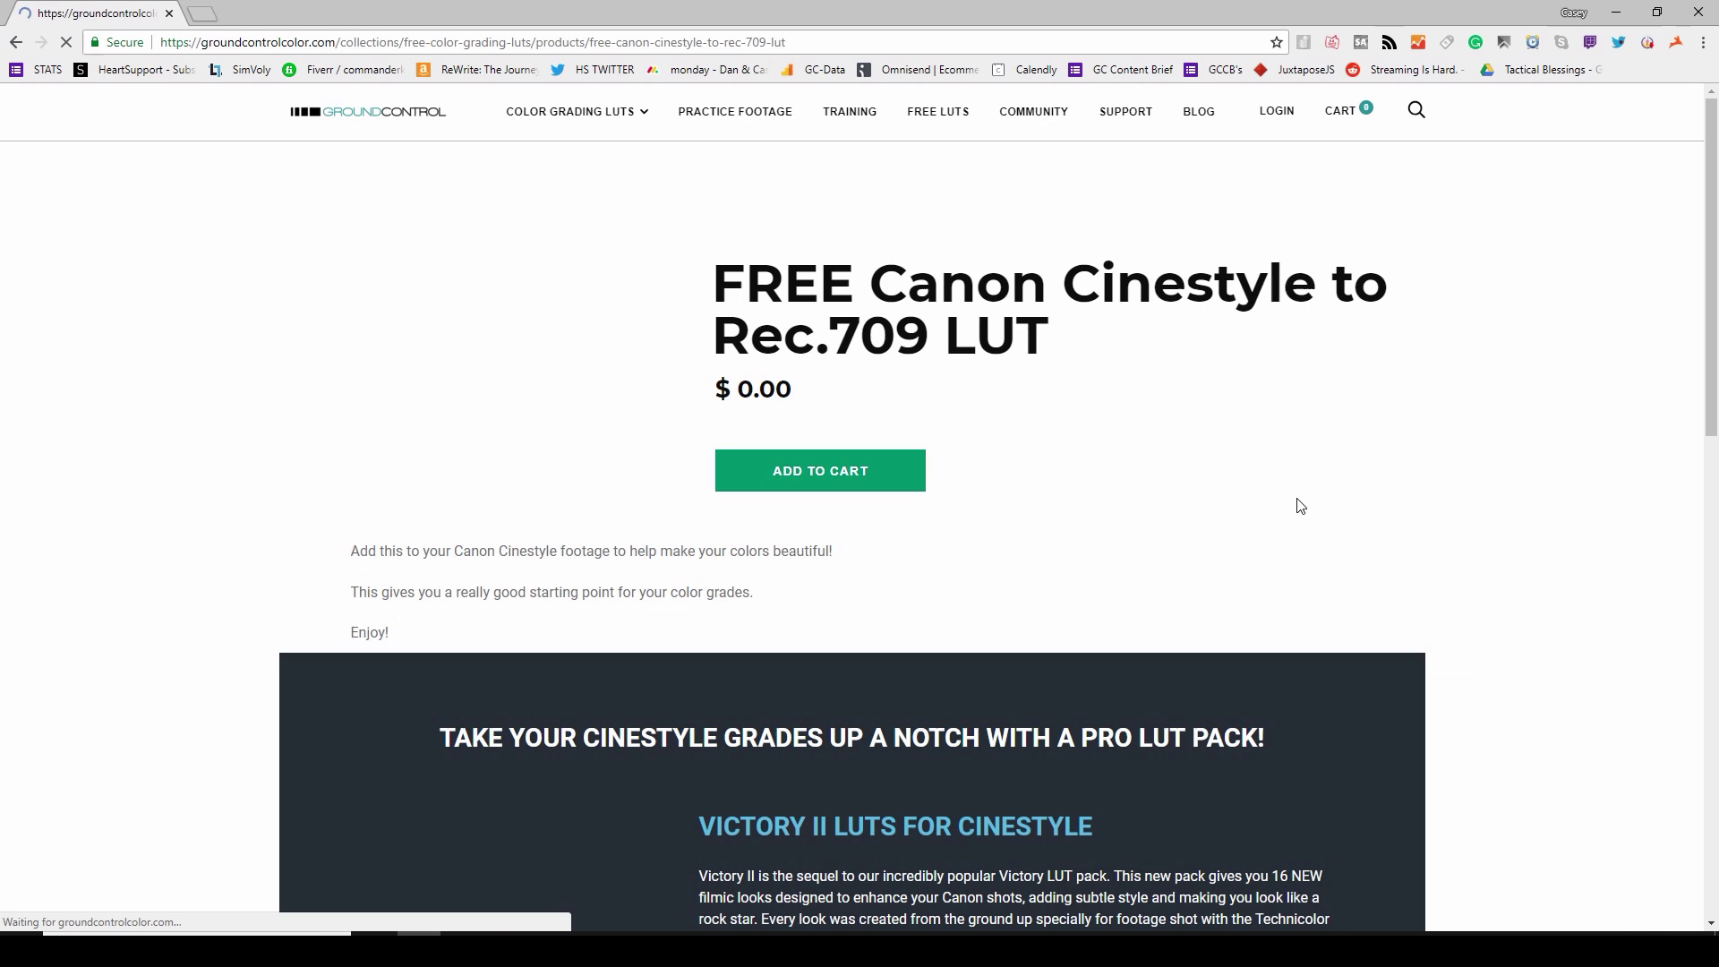
click(1164, 435)
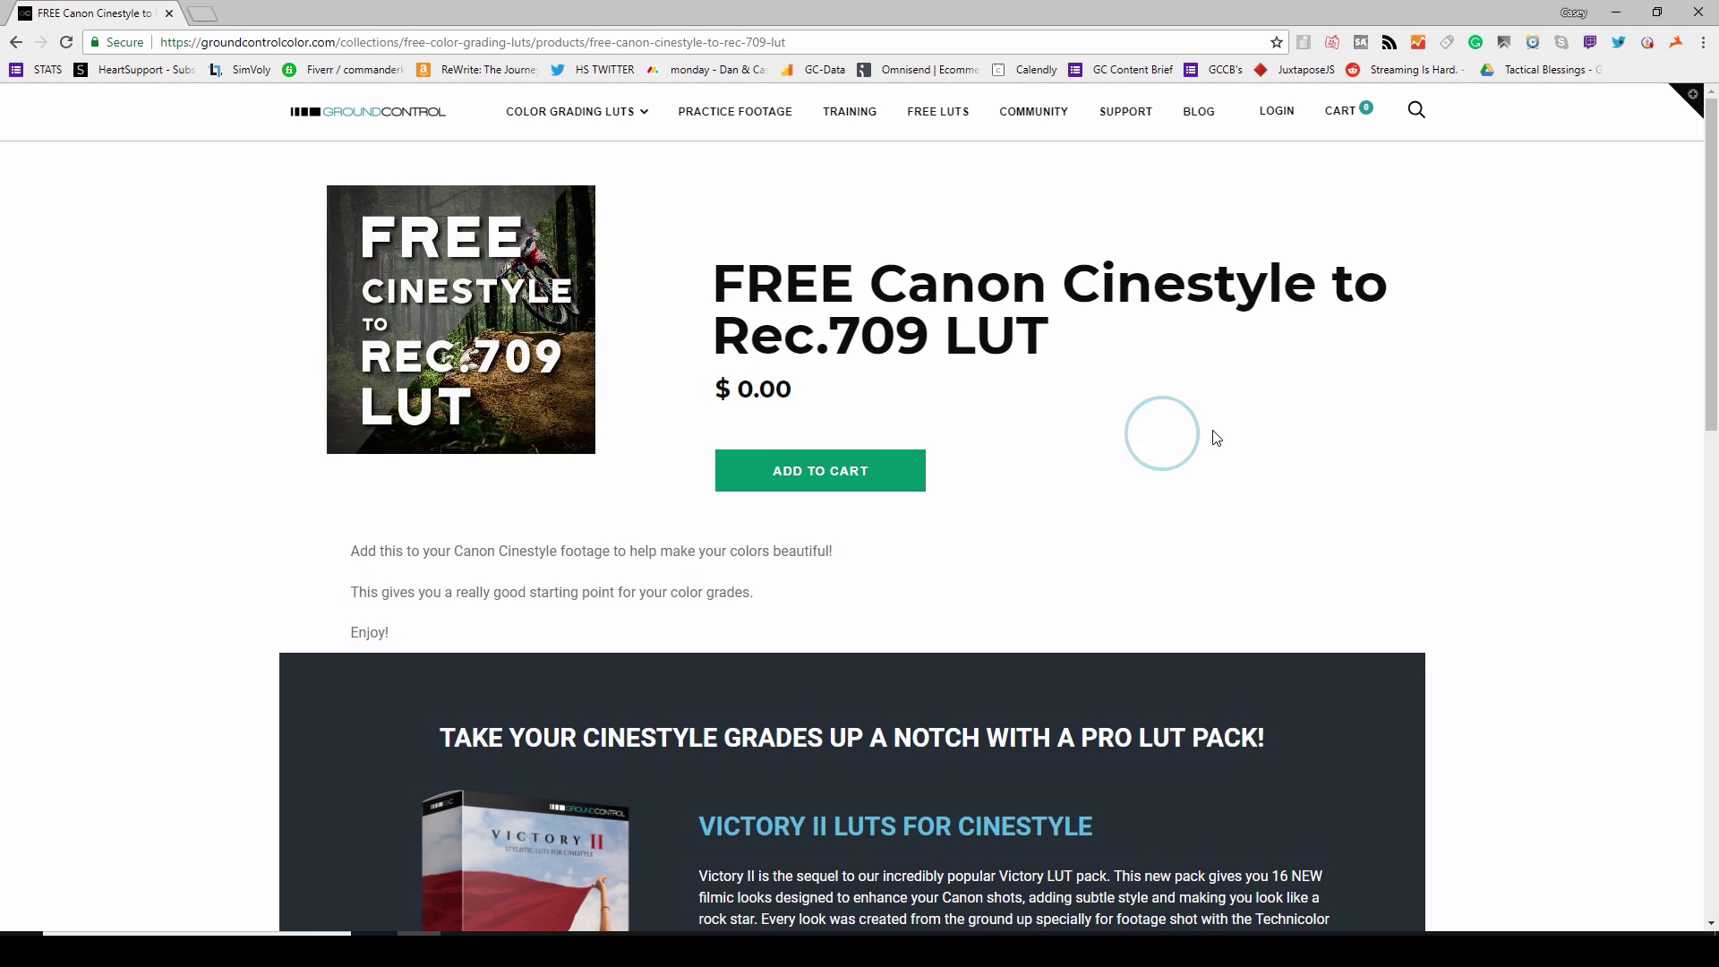
Close Chrome to bring back the Calista-graded guitarist shot in DaVinci Resolve
click(1701, 11)
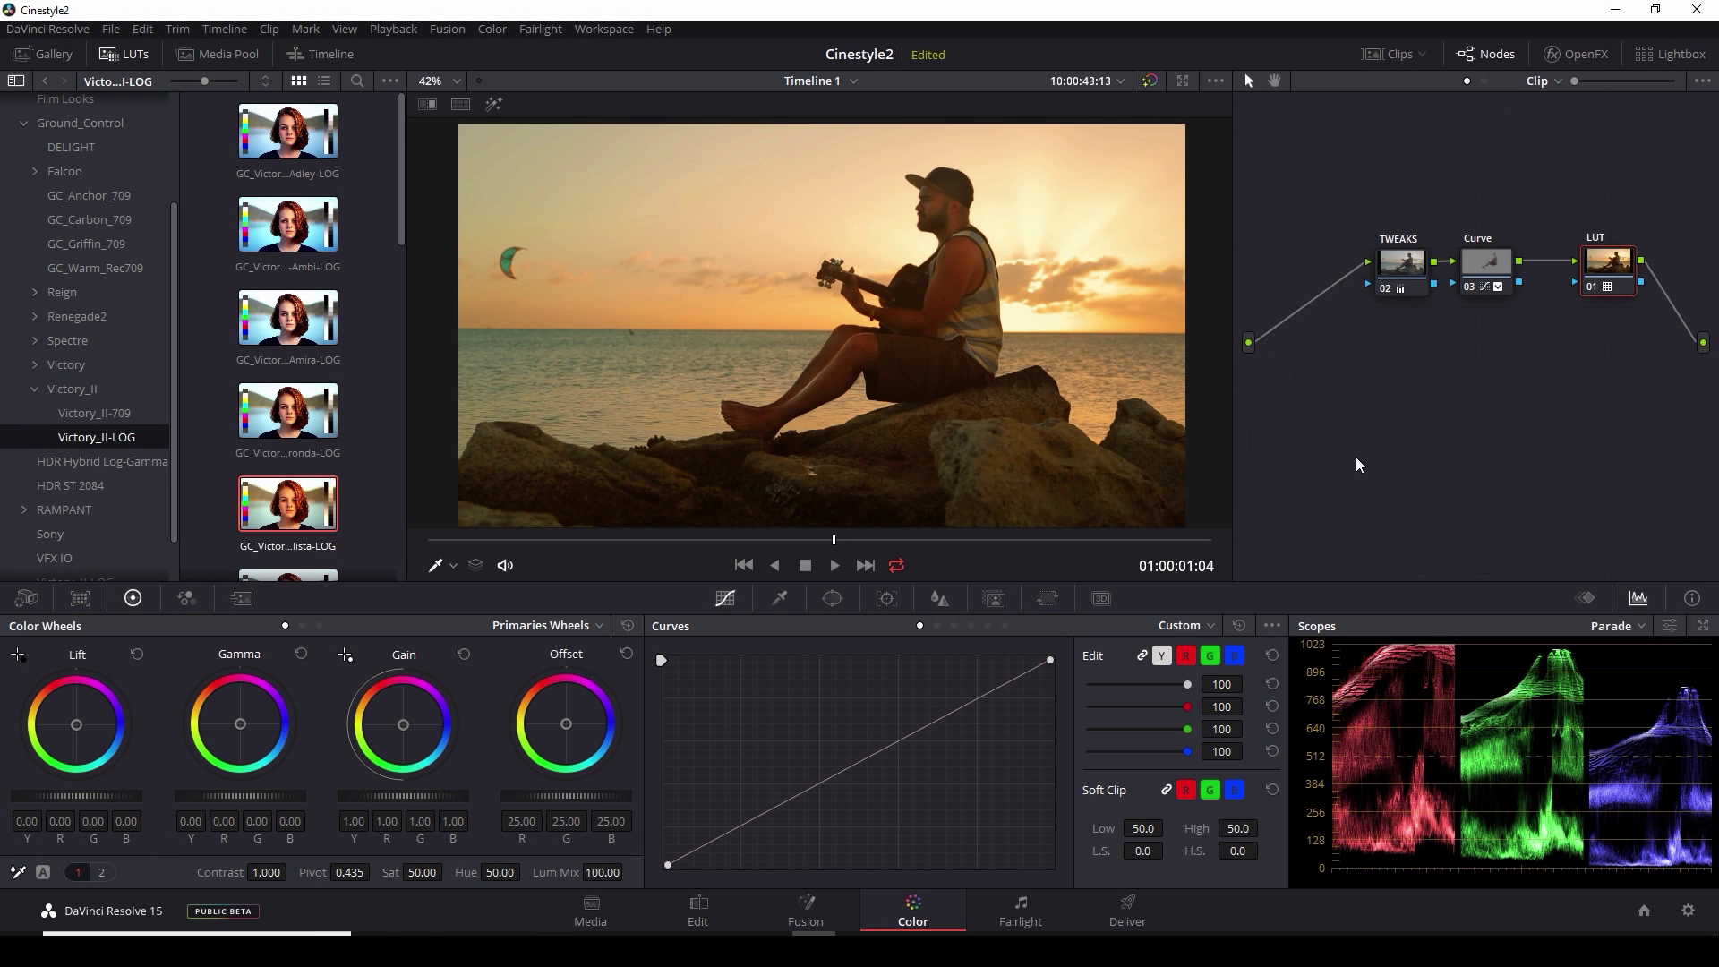